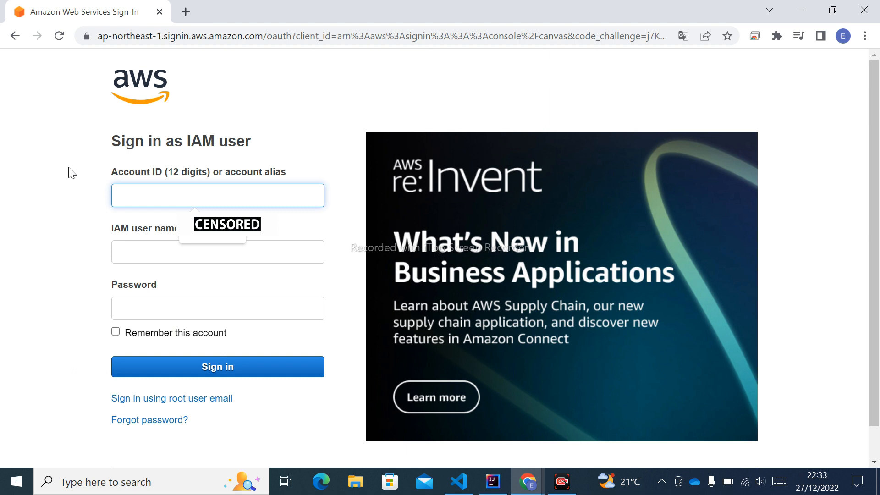
Step: Sign in as an IAM user by entering the account ID, IAM user name and account password
click(202, 234)
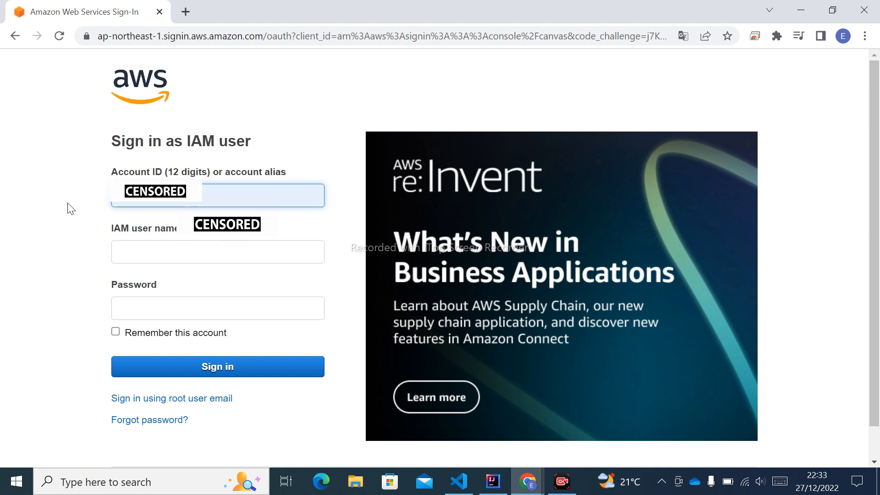
click(143, 256)
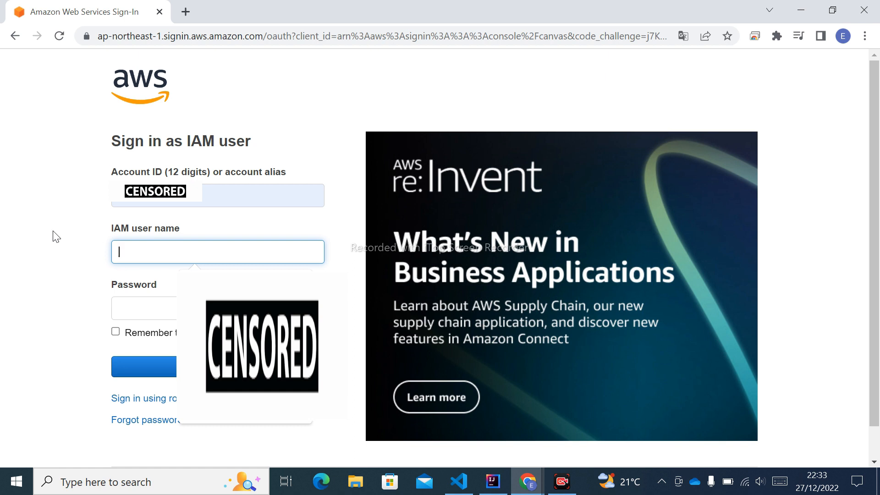
text(ed)
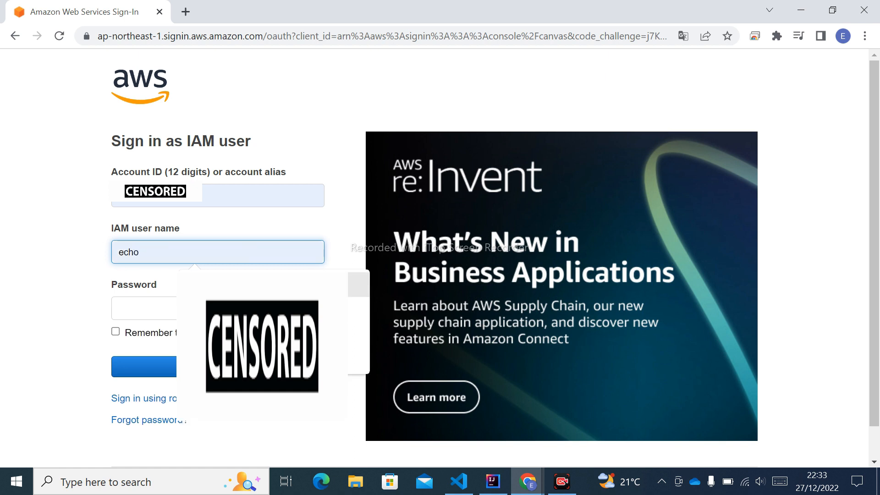
click(200, 287)
click(163, 310)
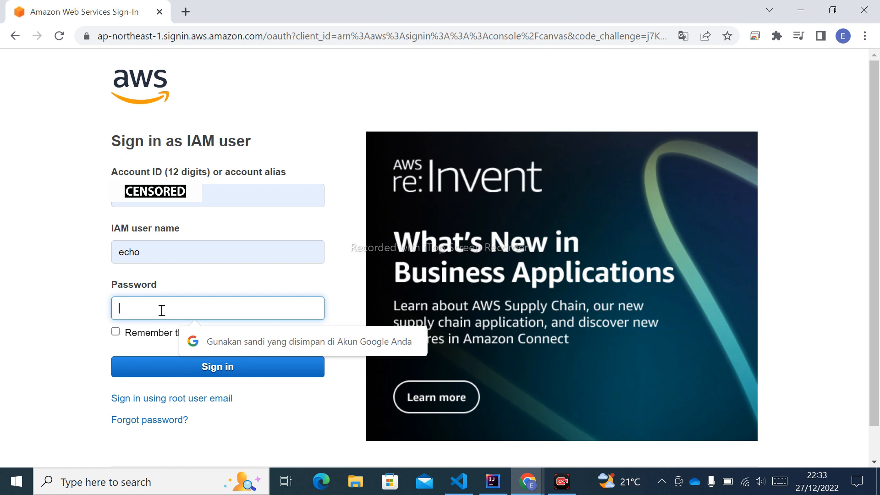
text(••)
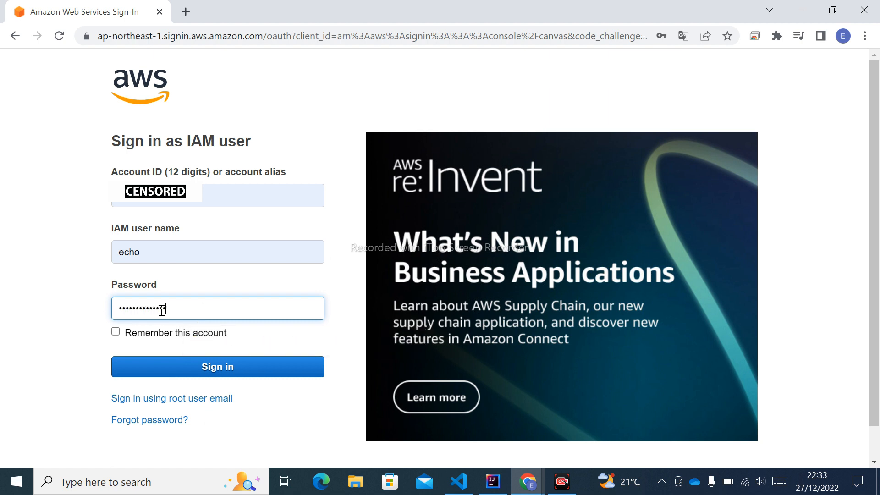
click(231, 372)
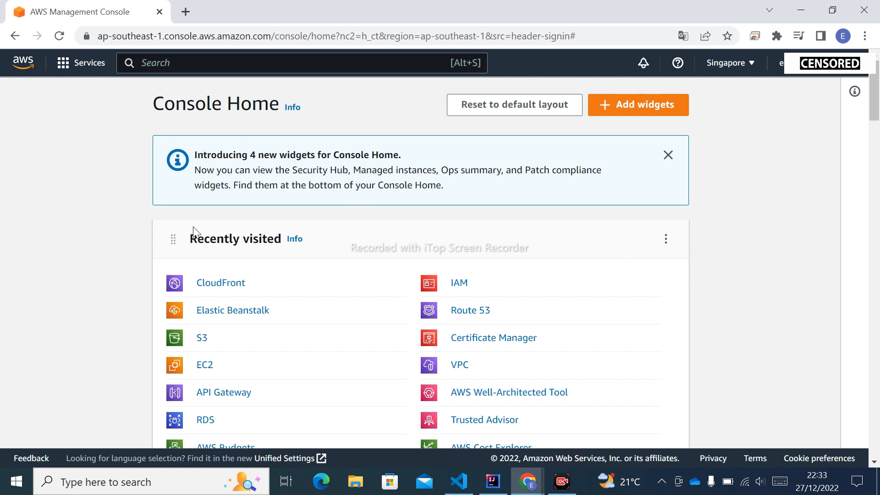
Step: Open the Elastic Beanstalk service from the recently visited services
scroll(73, 301, down, 2)
scroll(73, 301, up, 2)
scroll(107, 297, down, 2)
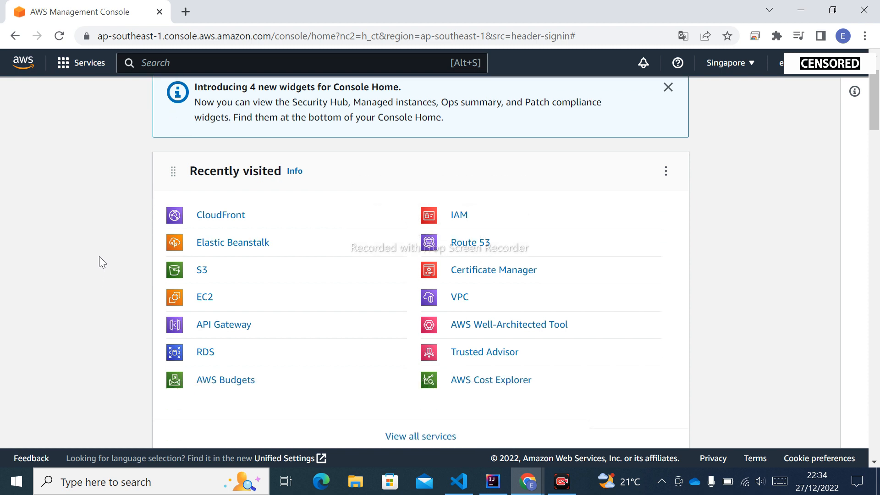
scroll(99, 256, up, 2)
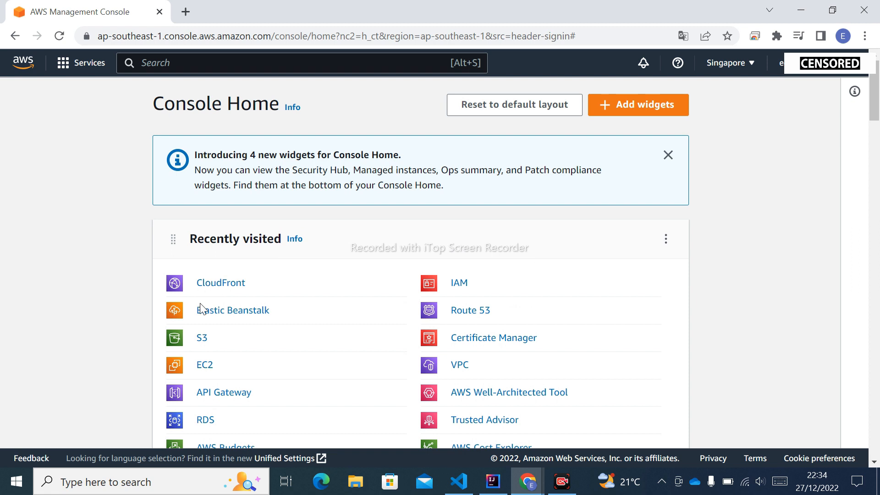
click(226, 316)
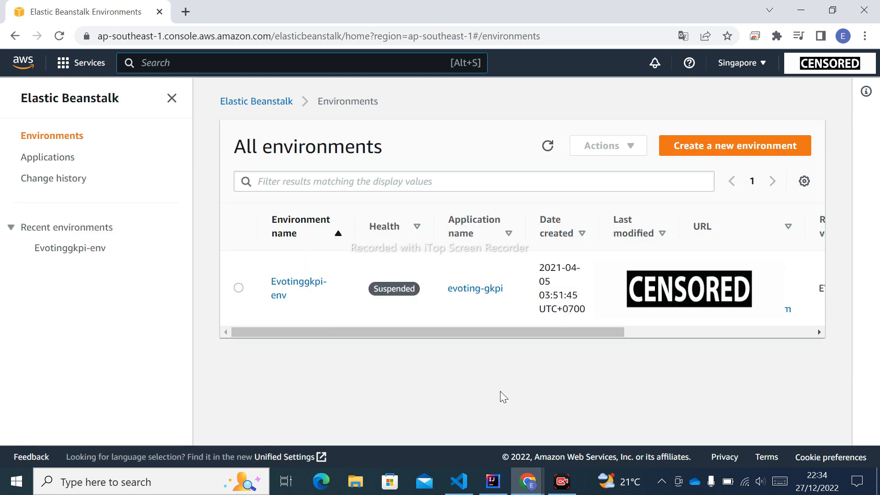
Step: Start creating a new web server environment and set its application name to Beanstalk-Demo
click(730, 146)
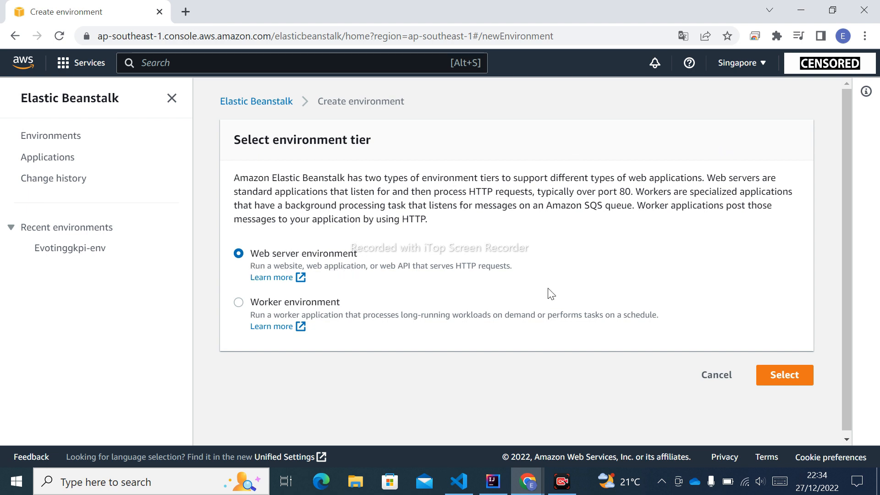
click(784, 384)
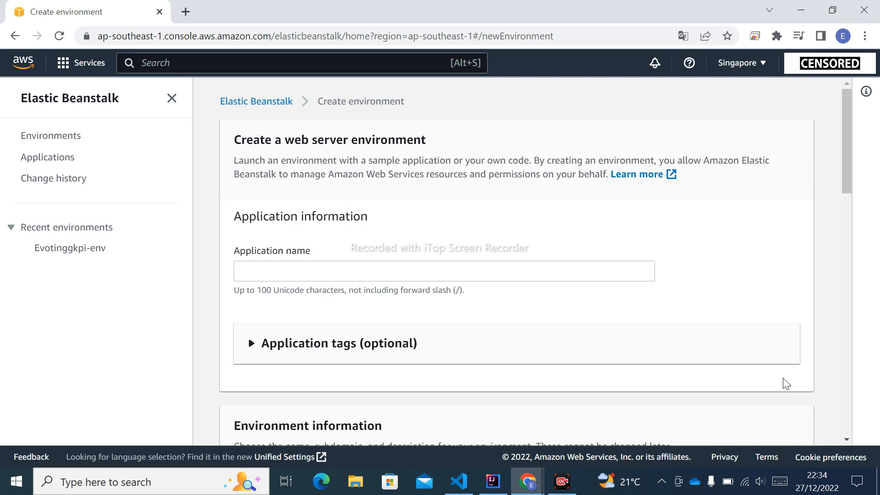
click(309, 270)
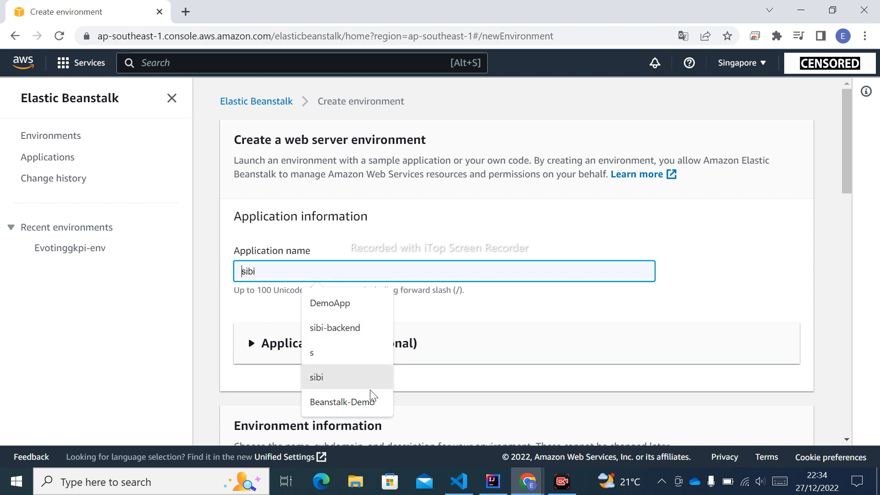
click(355, 402)
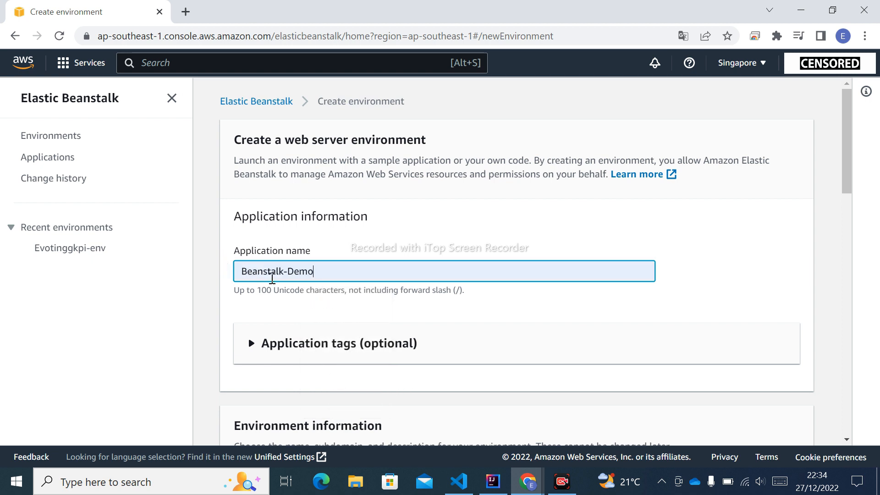
Step: Set the environment name to Beanstalkdemo-env, leaving the domain and description blank
scroll(477, 280, down, 3)
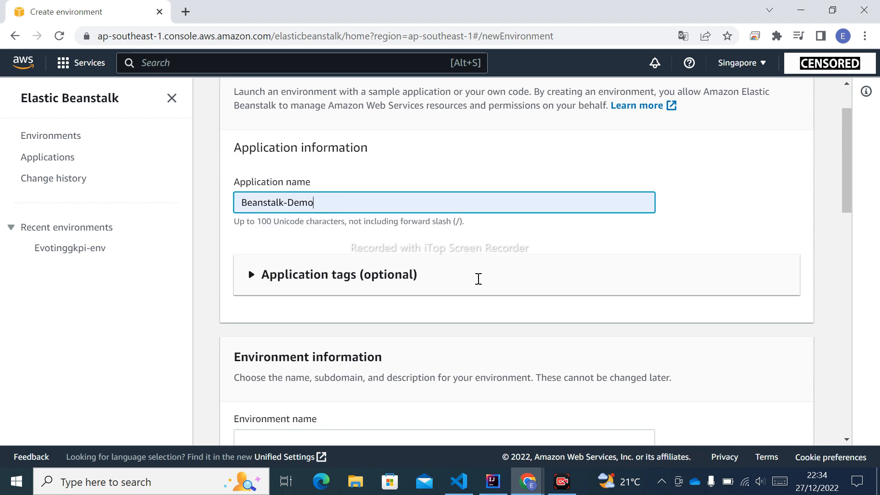
scroll(479, 285, down, 1)
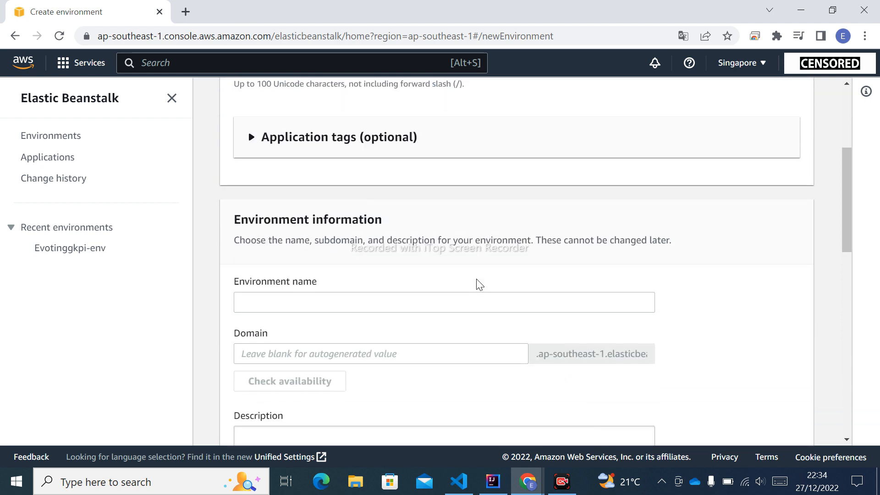
scroll(479, 284, down, 1)
click(354, 233)
text(Beanstalkdemo-env)
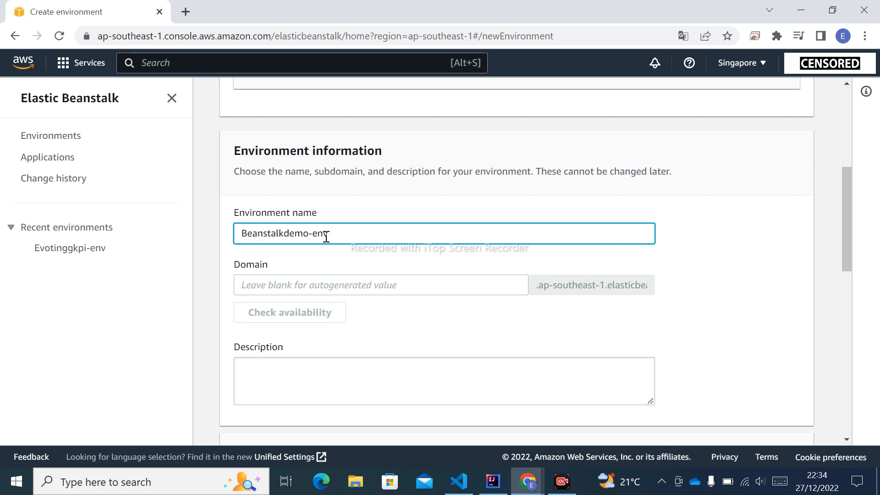
Step: Choose Java as the managed platform, with the platform branch Corretto 8 running on 64bit Amazon Linux 2
scroll(339, 251, down, 3)
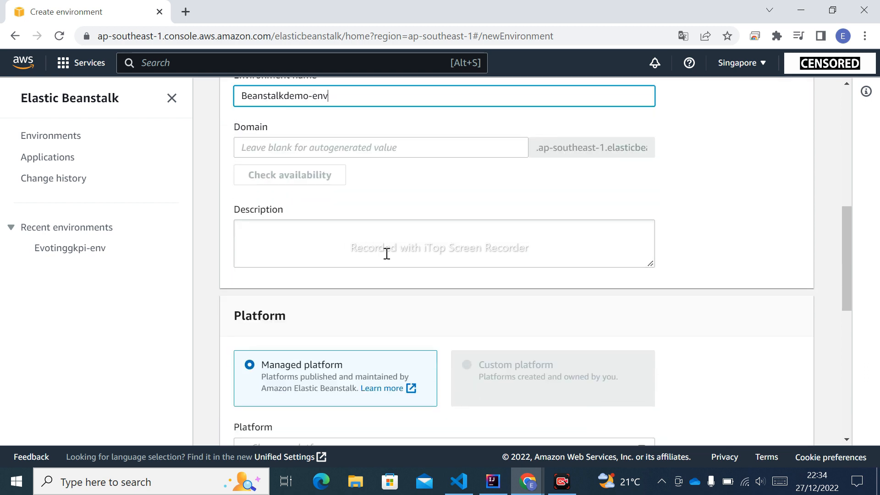
scroll(620, 299, down, 1)
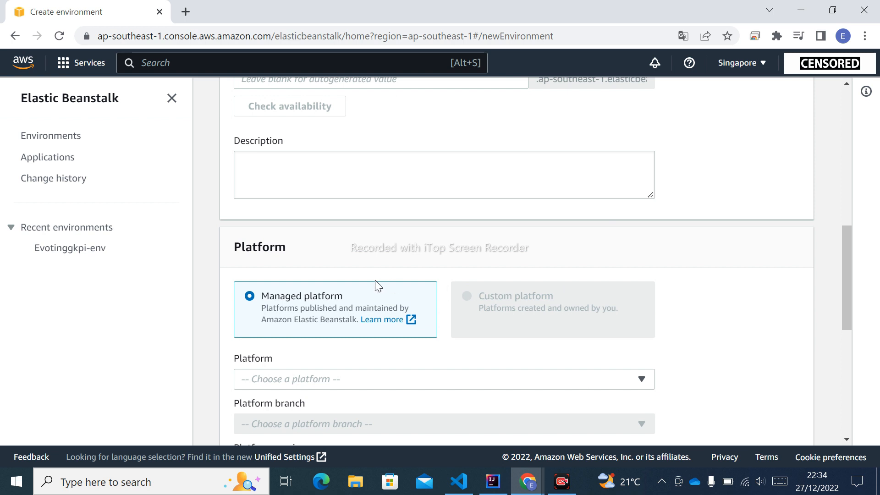
scroll(277, 262, down, 1)
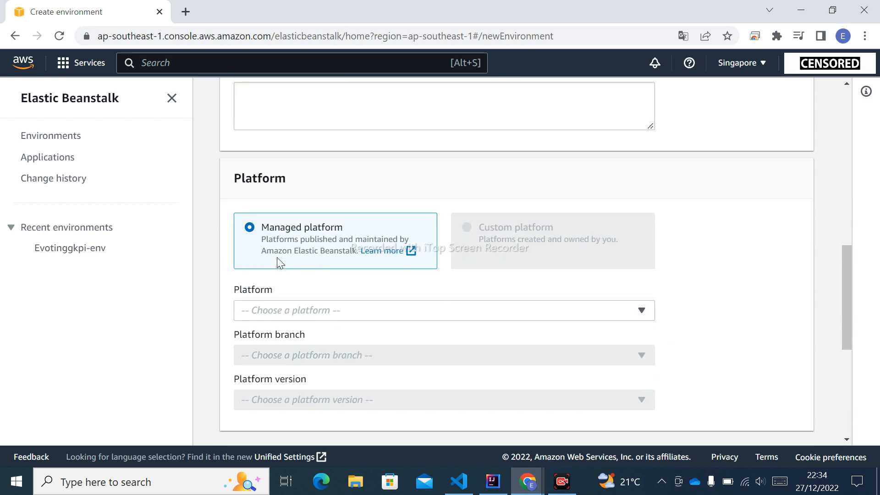
scroll(384, 324, down, 1)
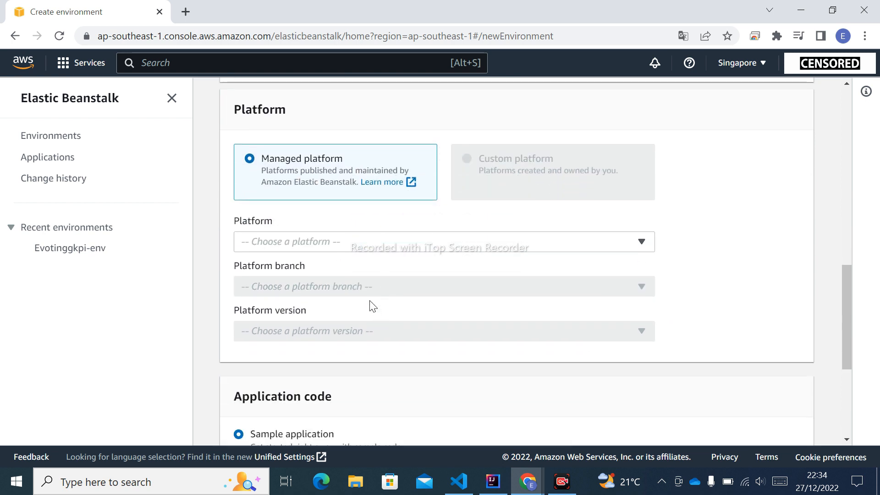
click(346, 242)
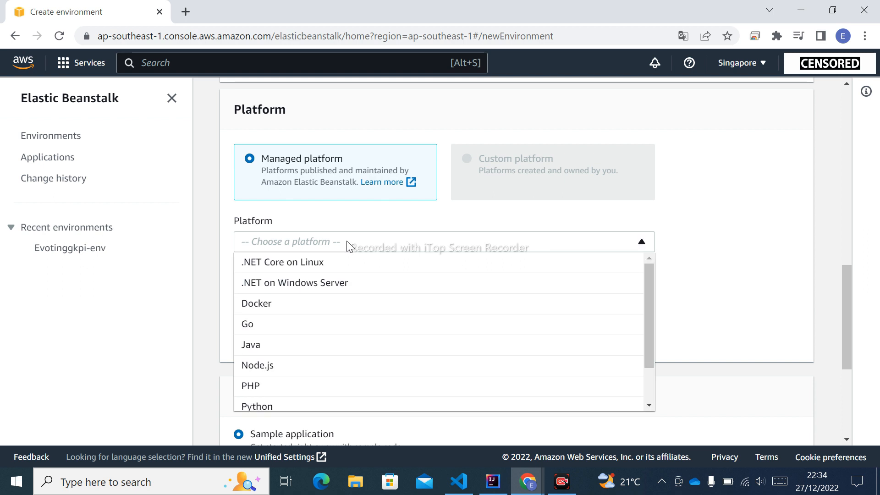
click(284, 346)
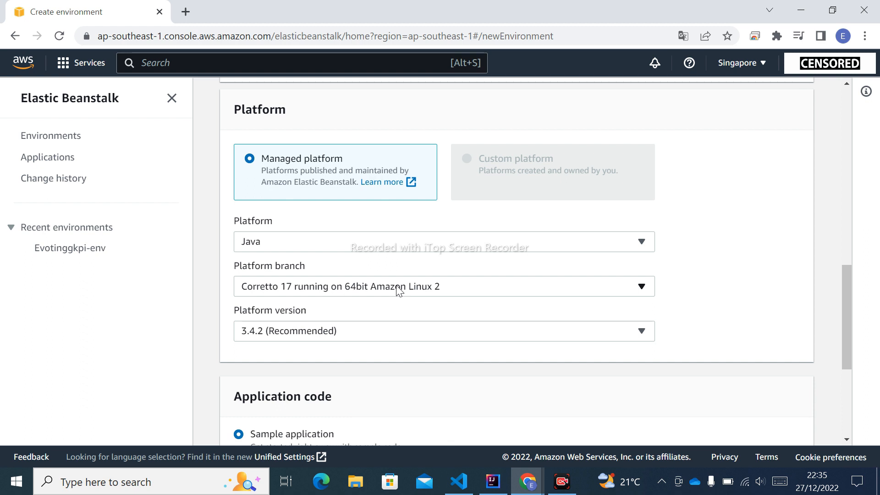
scroll(674, 283, down, 1)
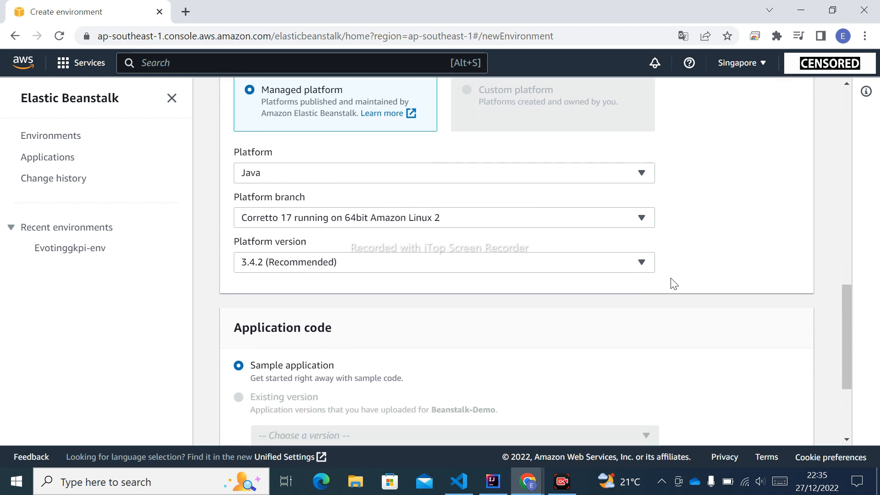
click(475, 218)
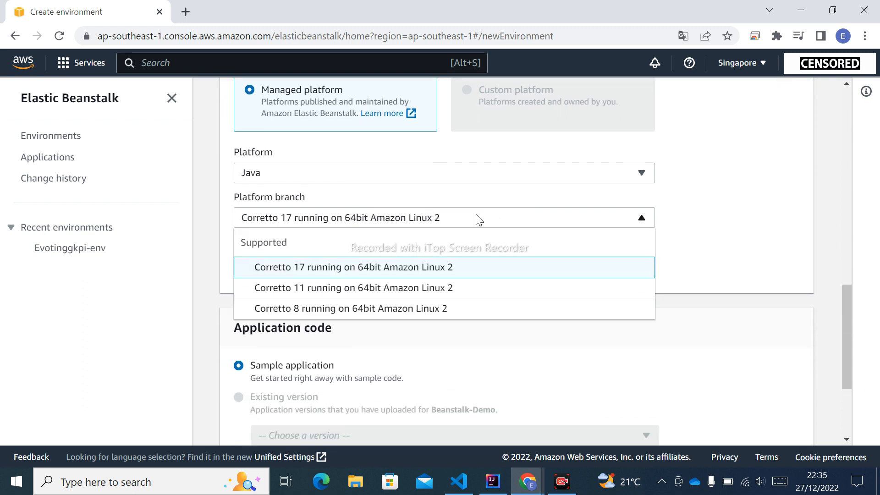
click(348, 309)
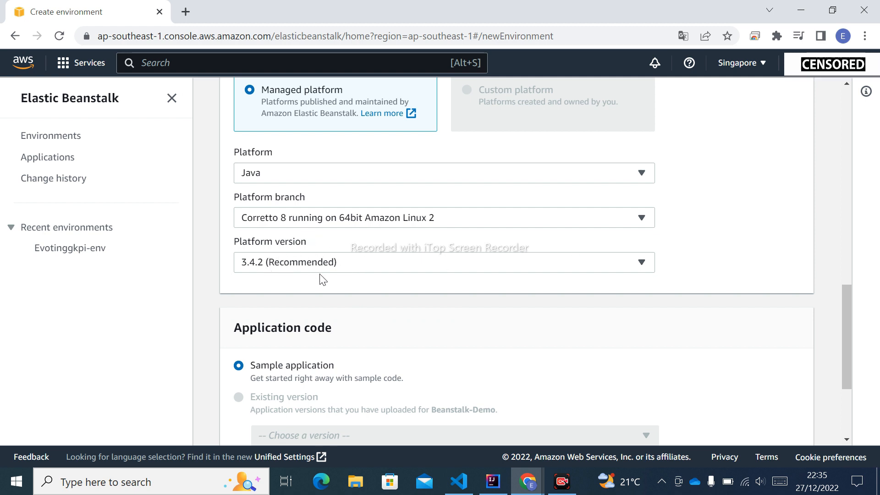
Step: Set the application code source to Upload your code instead of the sample application
scroll(459, 302, down, 1)
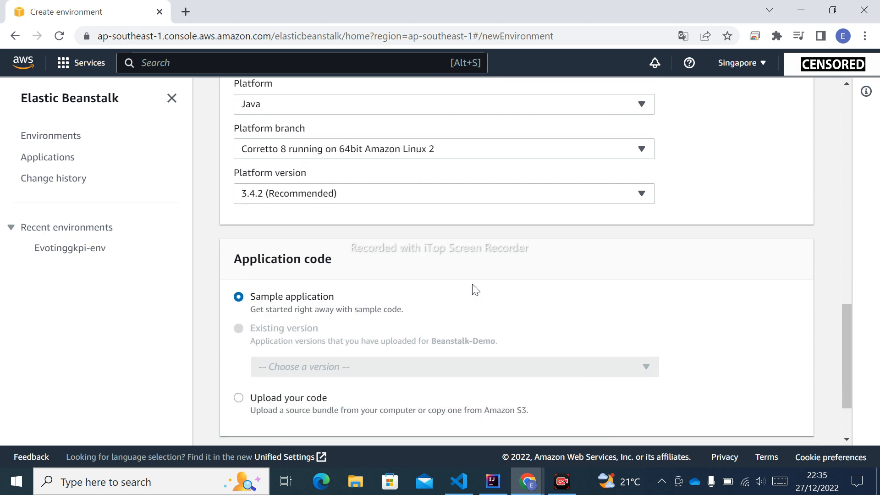
scroll(472, 291, down, 2)
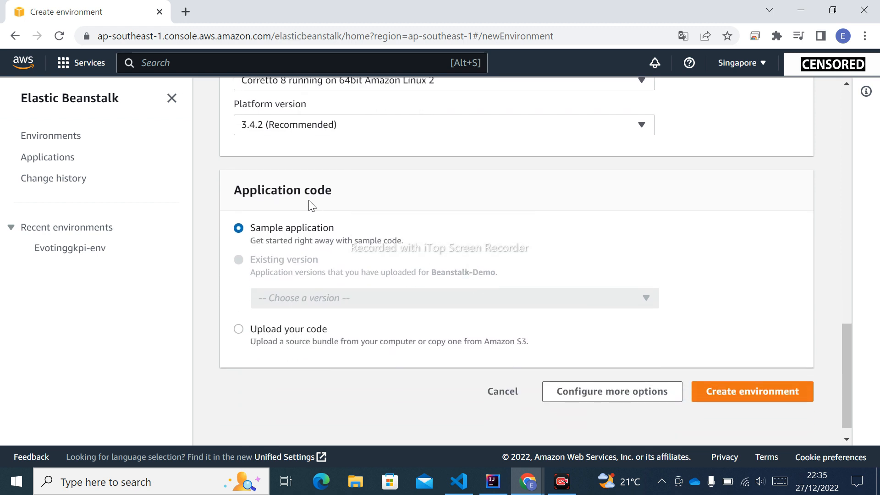
click(239, 329)
scroll(667, 375, down, 2)
scroll(444, 265, down, 3)
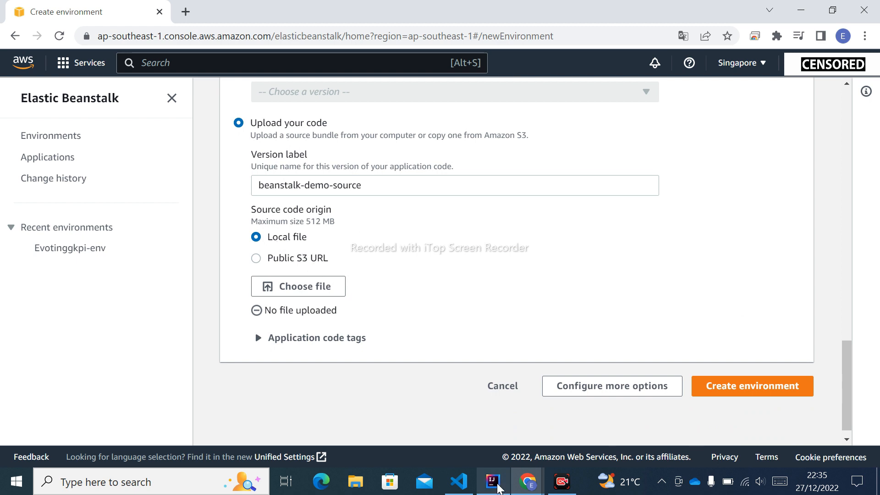
Step: Switch to IntelliJ IDEA, review the HelloController greeting endpoint and build the project in the terminal with mvn clean package
click(492, 481)
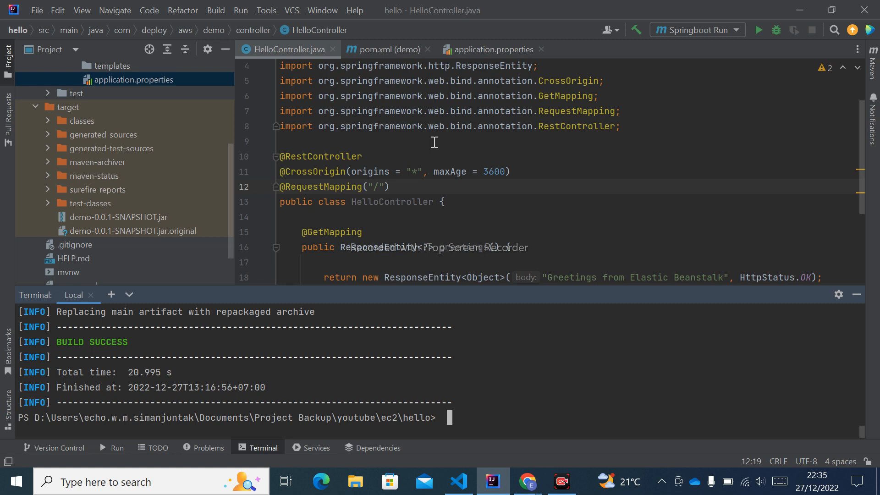
scroll(434, 143, down, 1)
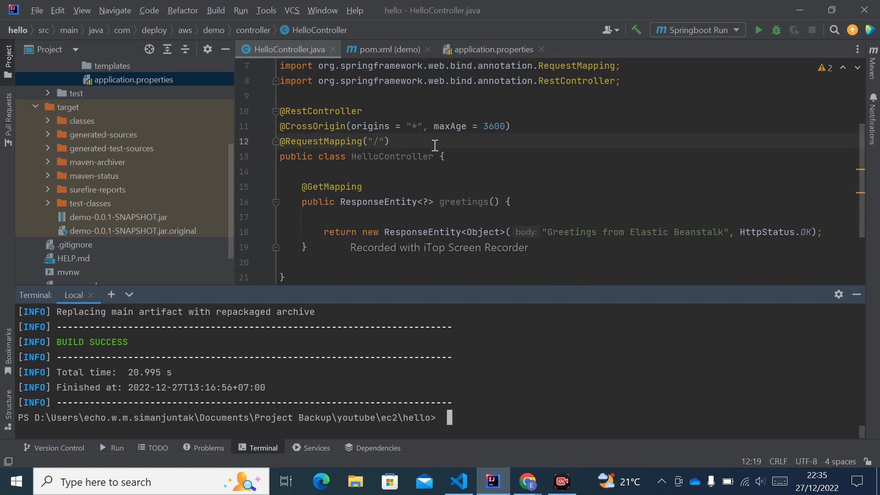
scroll(434, 143, down, 1)
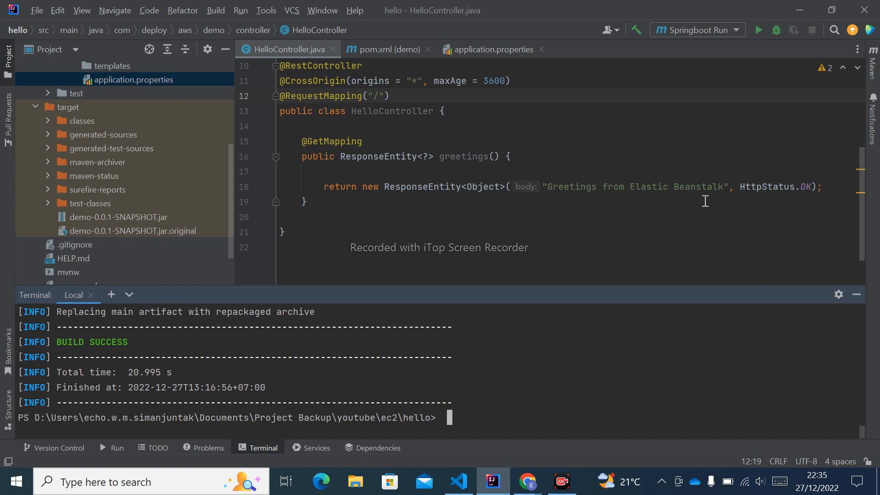
scroll(506, 190, up, 1)
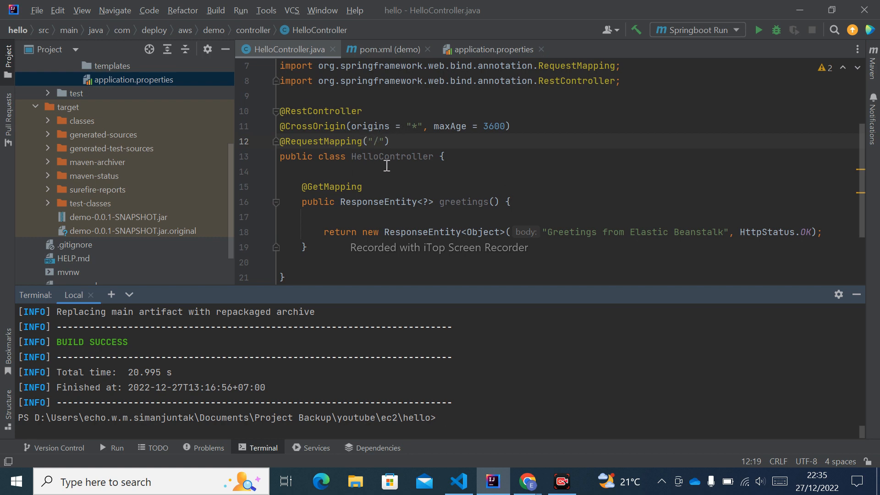
double_click(552, 411)
click(505, 415)
text(mvn clean package)
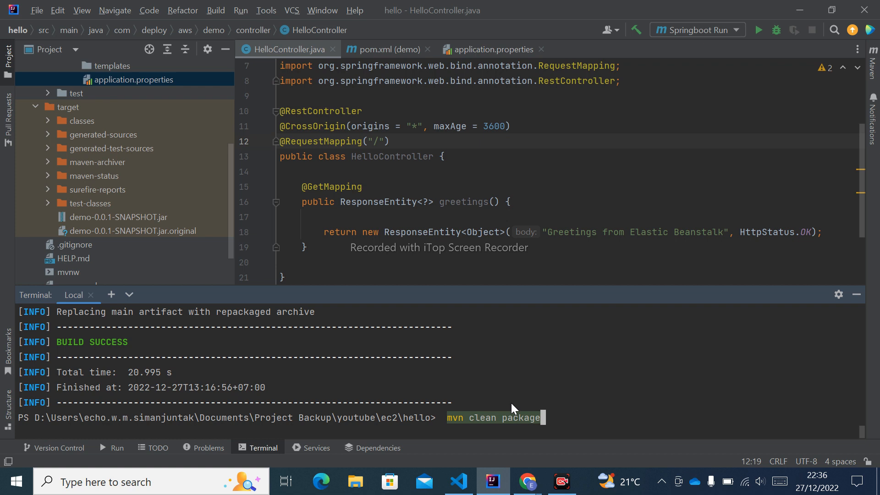
key(Return)
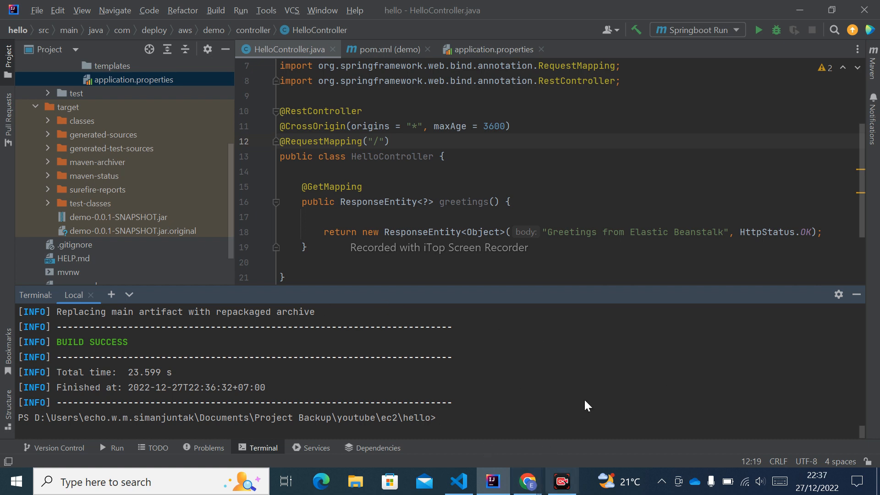
Step: Return to the AWS console in Chrome, upload demo-0.0.1-SNAPSHOT.jar from the hello project's target folder as the local source, and create the environment
mouse_move(527, 481)
click(568, 433)
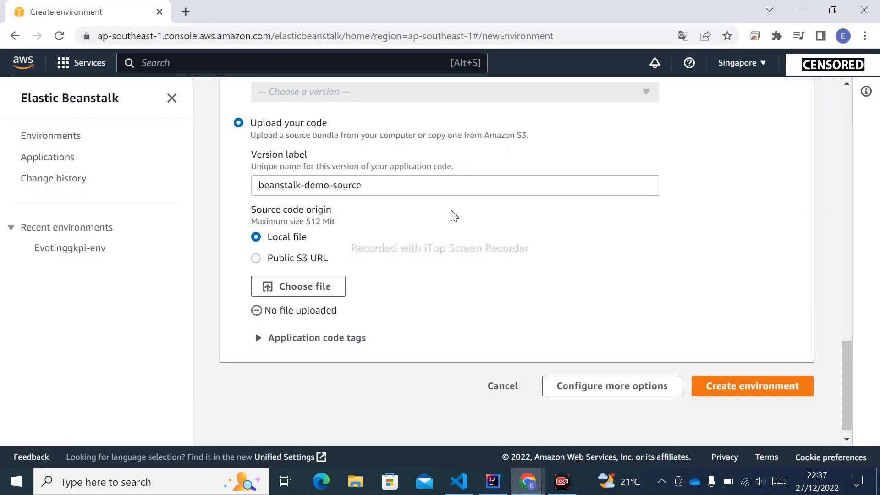
click(335, 290)
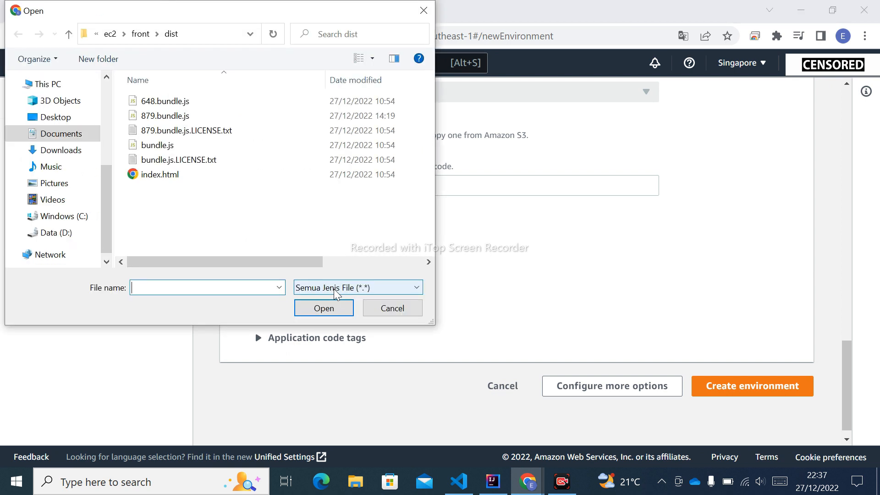
click(110, 36)
double_click(149, 116)
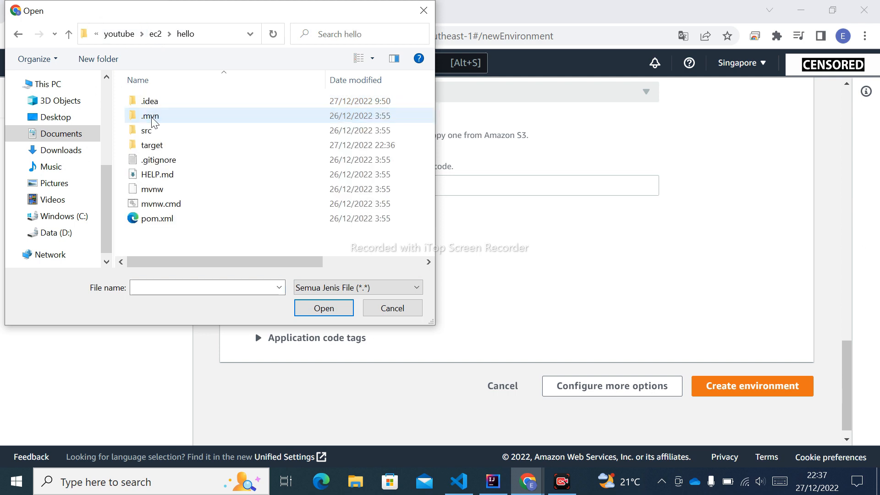
double_click(163, 146)
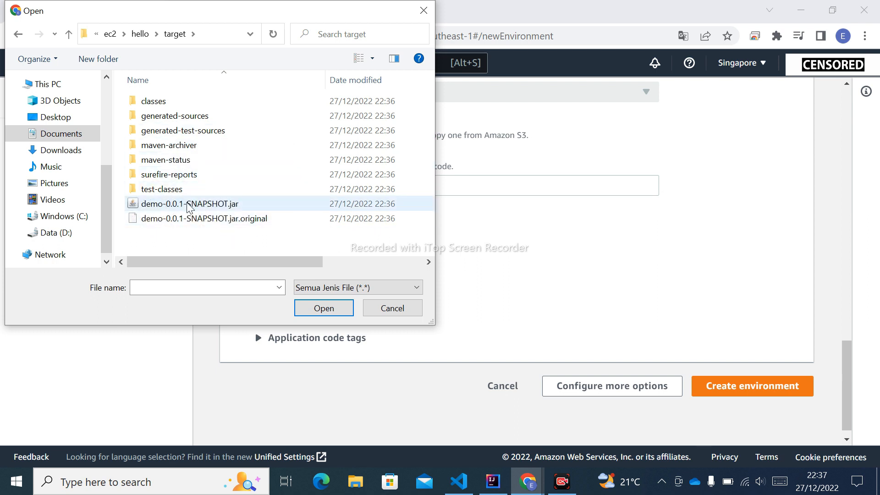
click(237, 209)
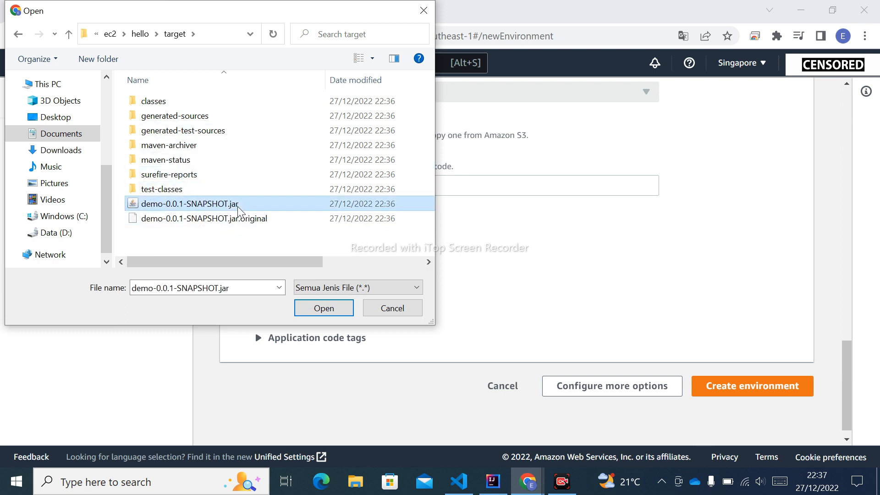
click(330, 312)
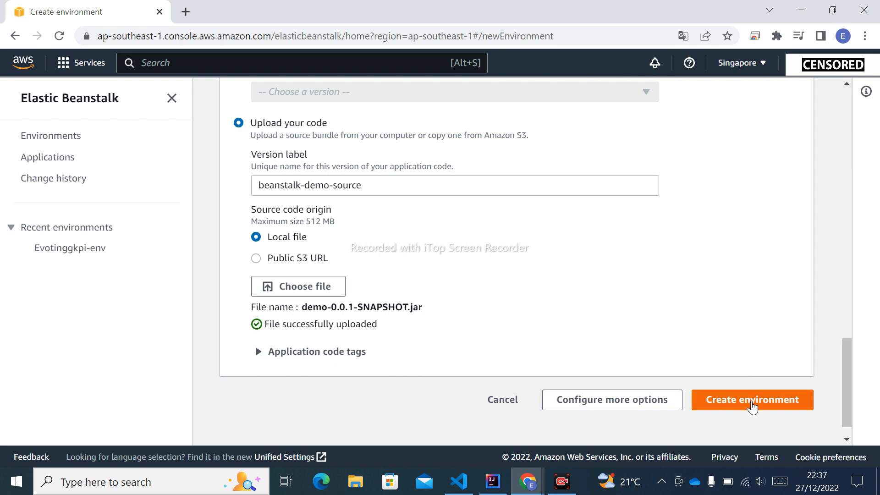
click(751, 401)
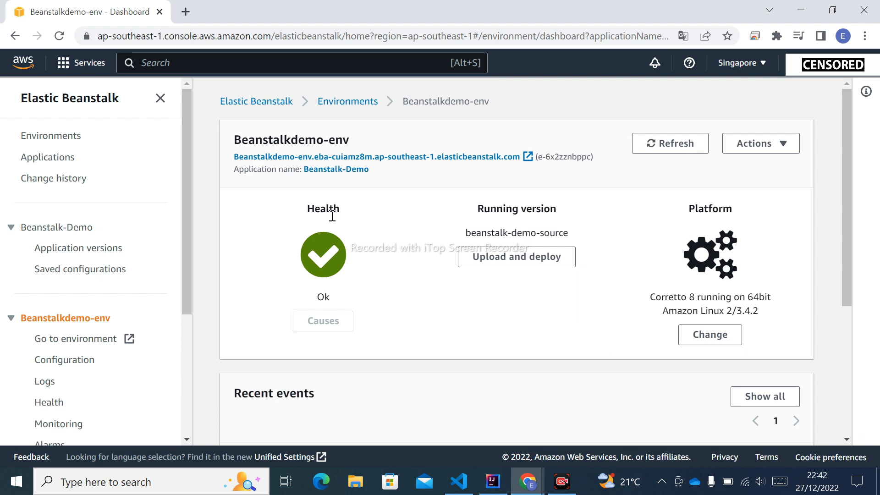
Step: Review the health and recent events of Beanstalkdemo-env, and check the server port in application.properties in IntelliJ IDEA
scroll(477, 320, down, 2)
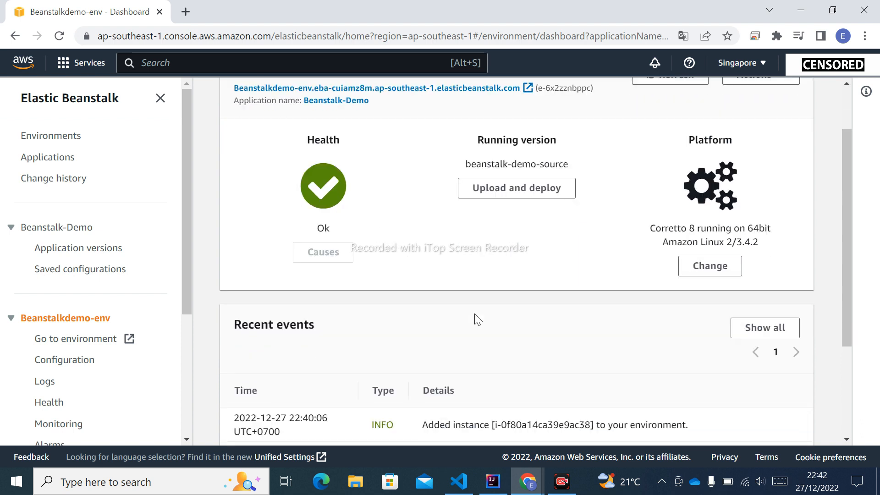
scroll(477, 320, down, 3)
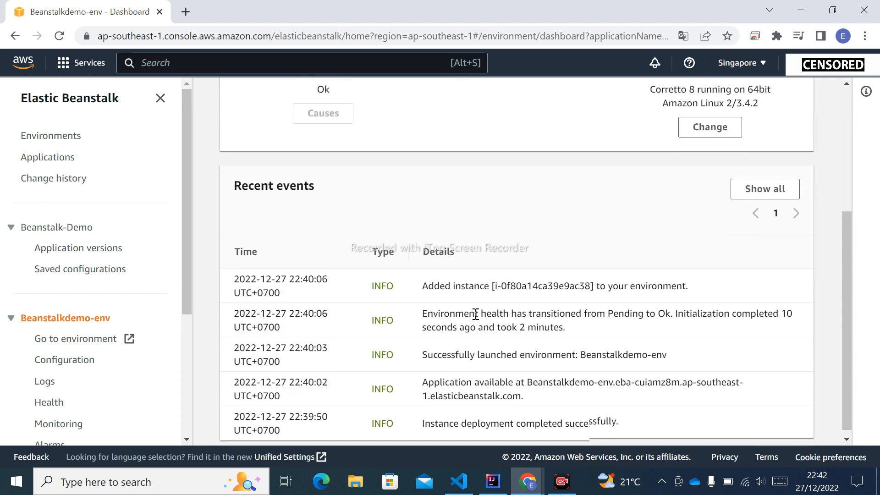
scroll(477, 319, up, 3)
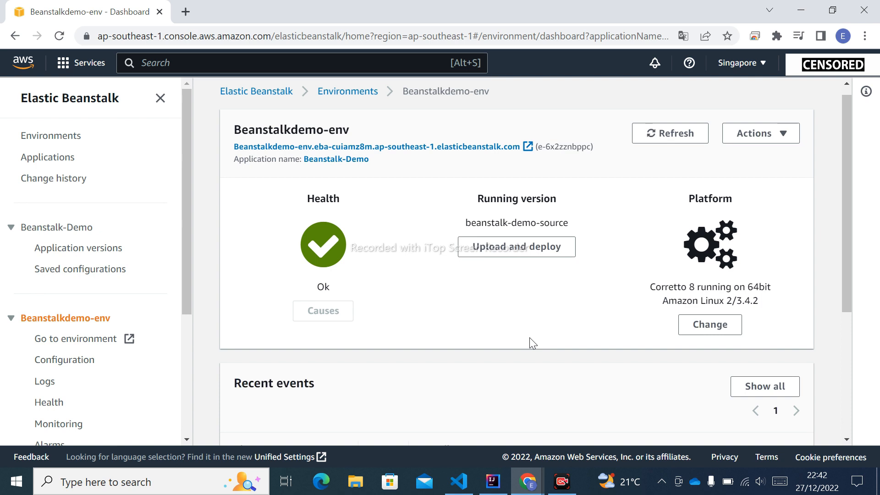
click(493, 481)
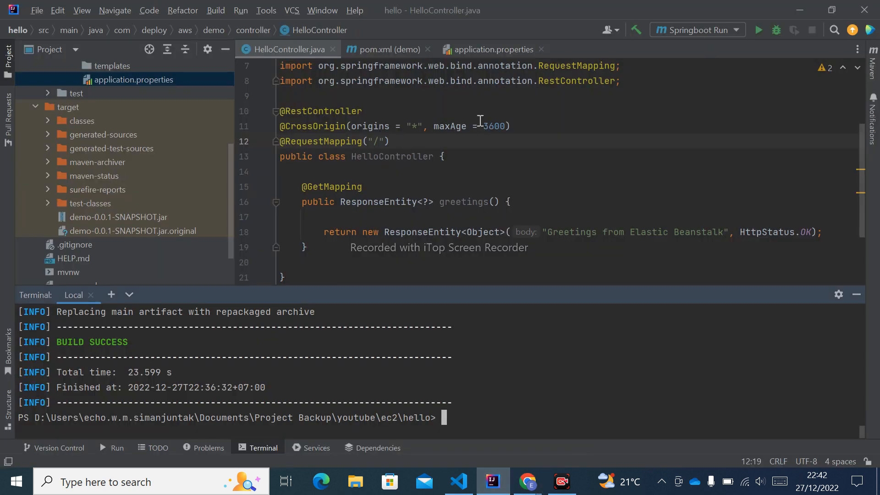
click(485, 51)
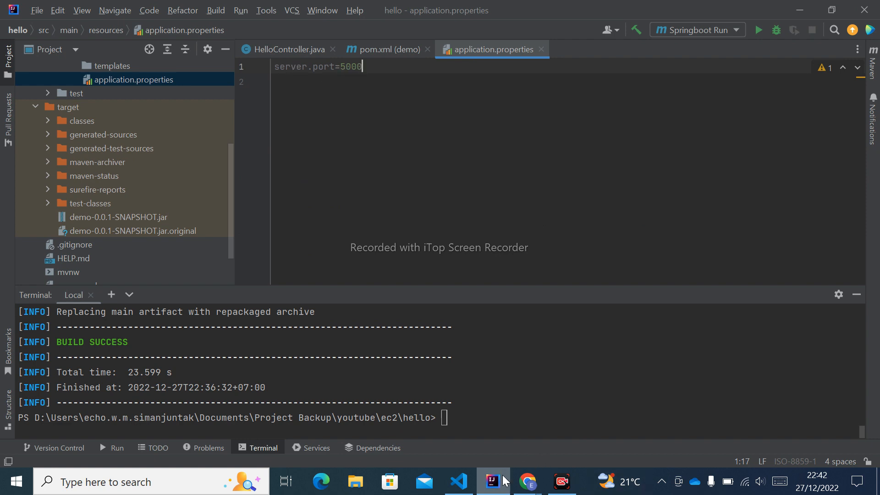
click(527, 482)
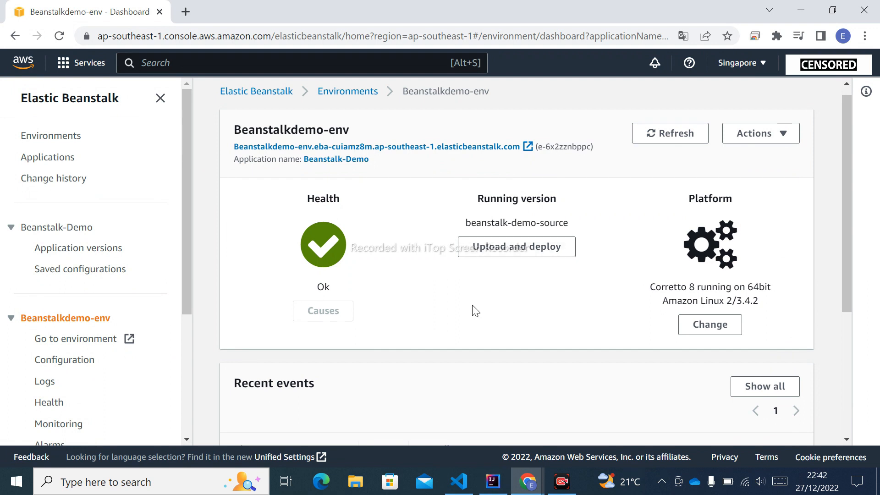
scroll(475, 310, down, 2)
scroll(475, 310, down, 2)
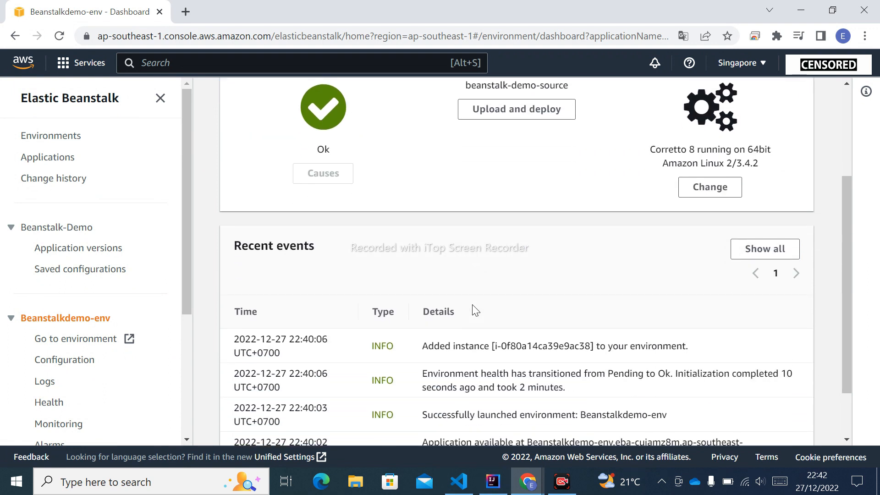
scroll(475, 311, up, 4)
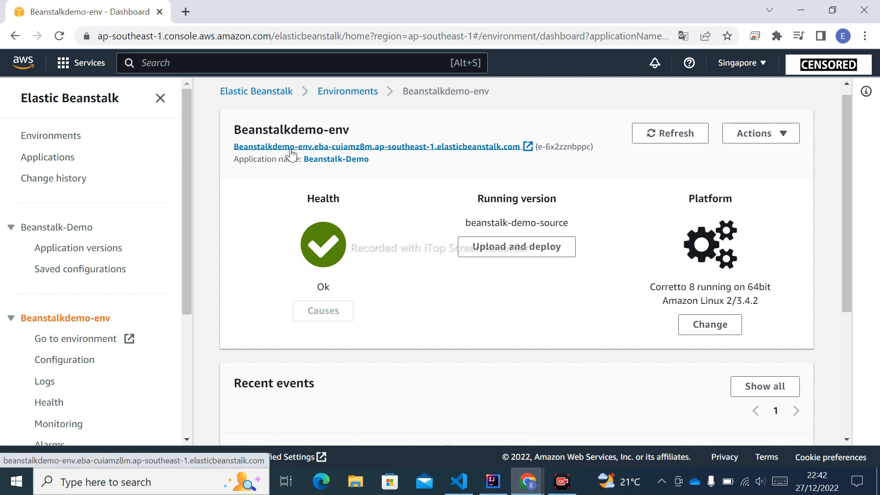
Step: Open the deployed environment's URL in the browser and compare its address with API_URL in retrieve.js in Visual Studio Code
click(517, 147)
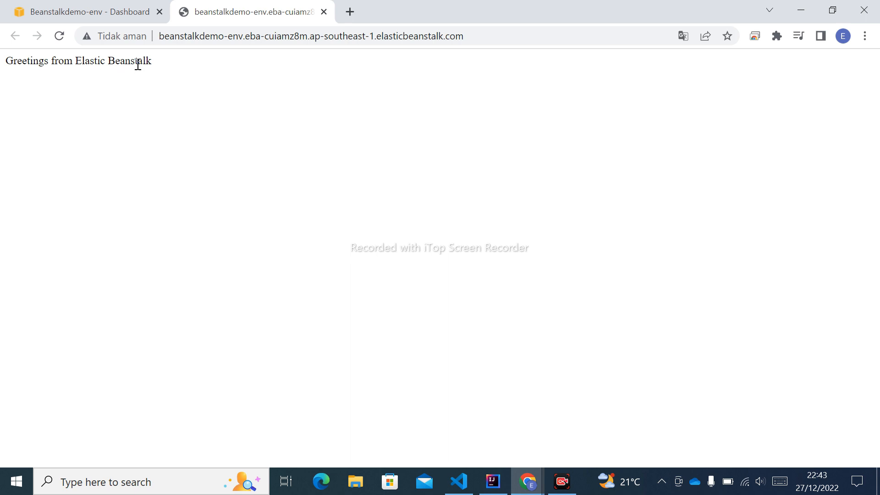
click(81, 12)
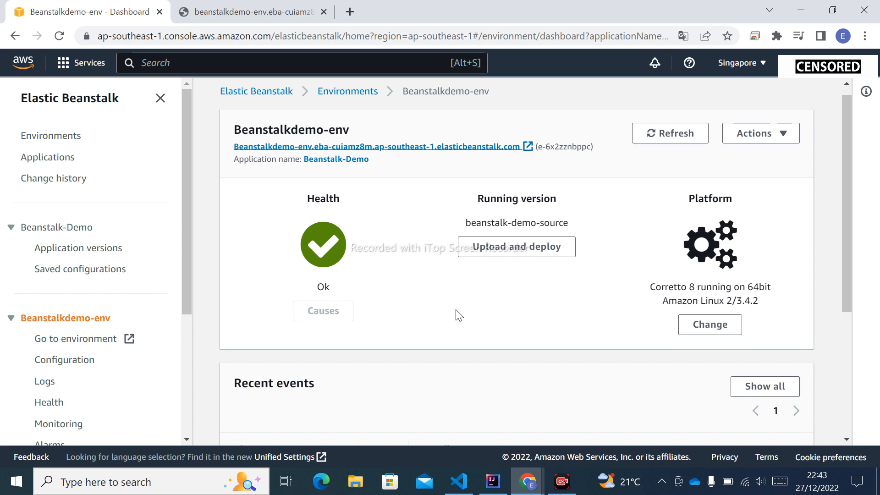
click(458, 481)
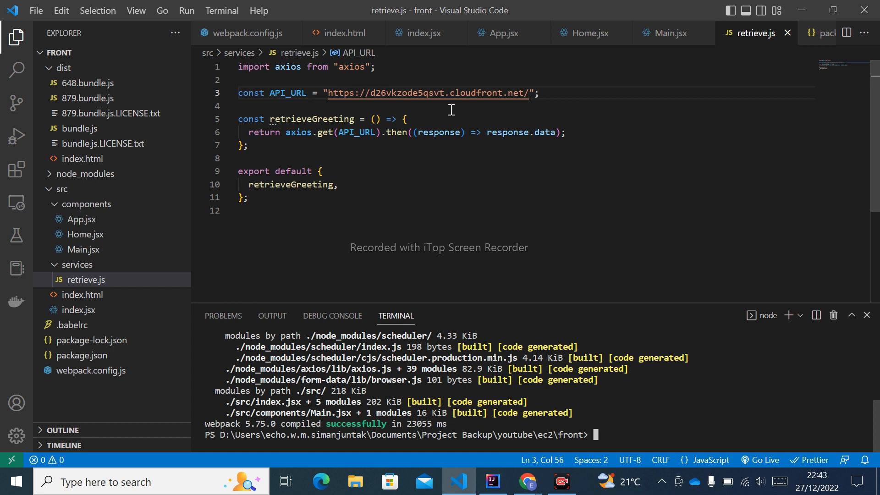
click(462, 479)
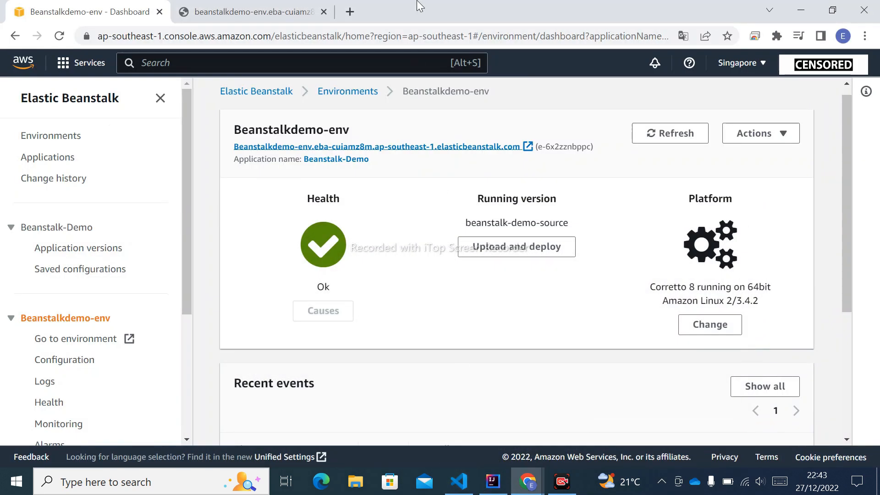
click(272, 12)
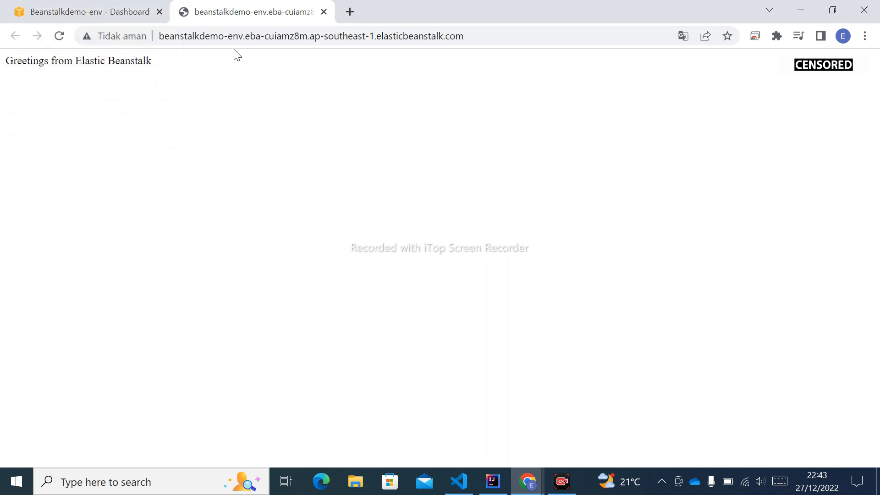
click(165, 34)
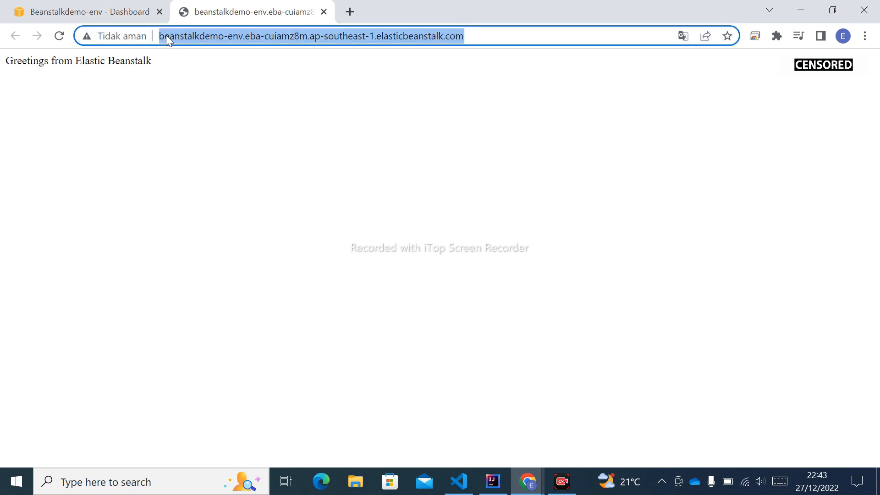
click(166, 35)
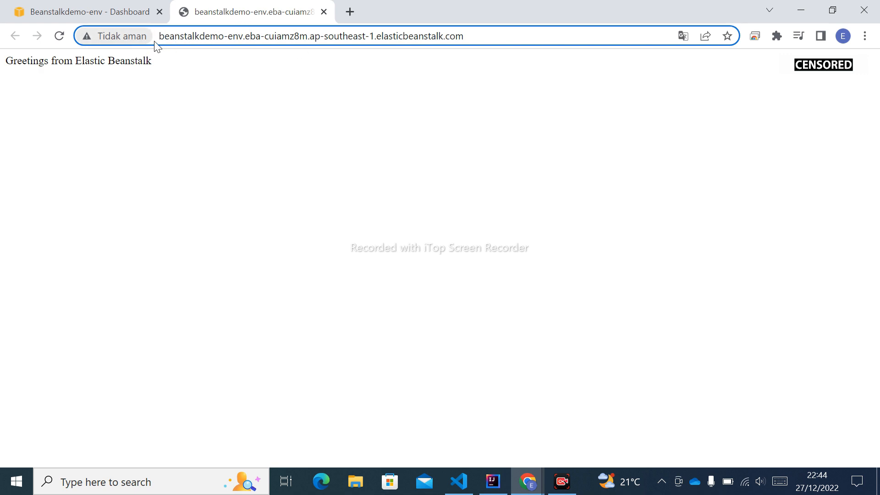
click(123, 12)
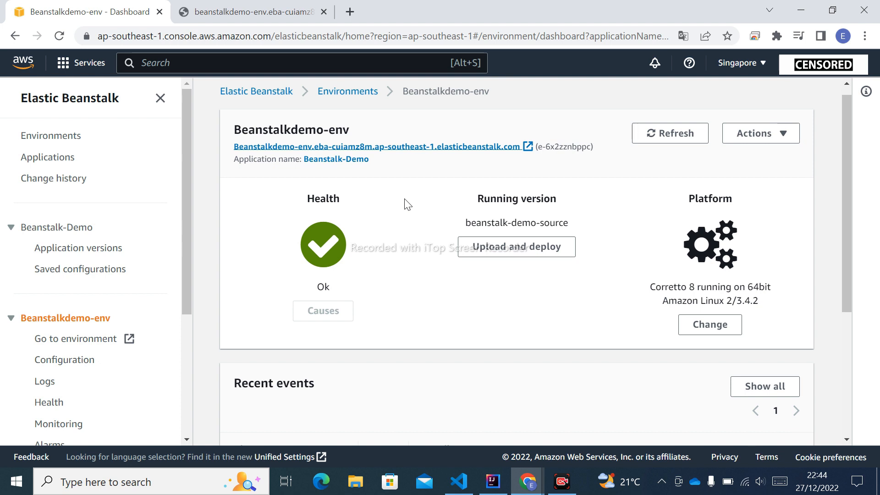
click(190, 10)
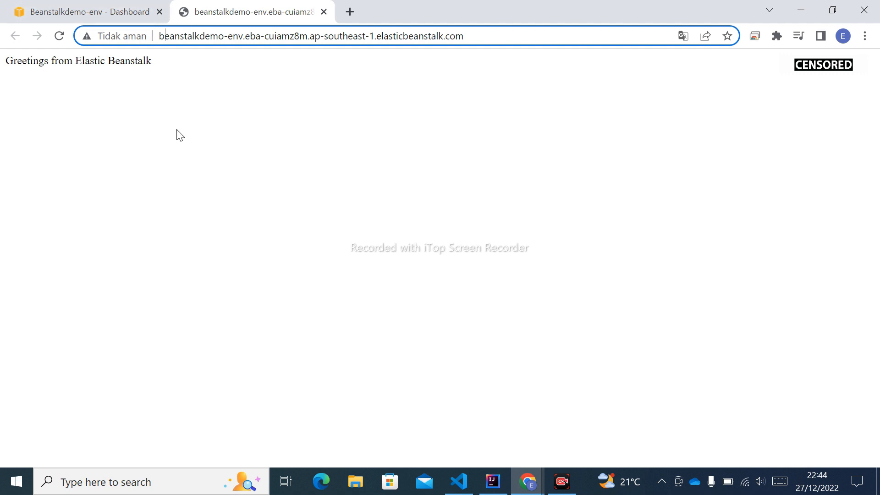
Step: Search the AWS console for cloudfront, open the CloudFront service and start creating a distribution
click(106, 11)
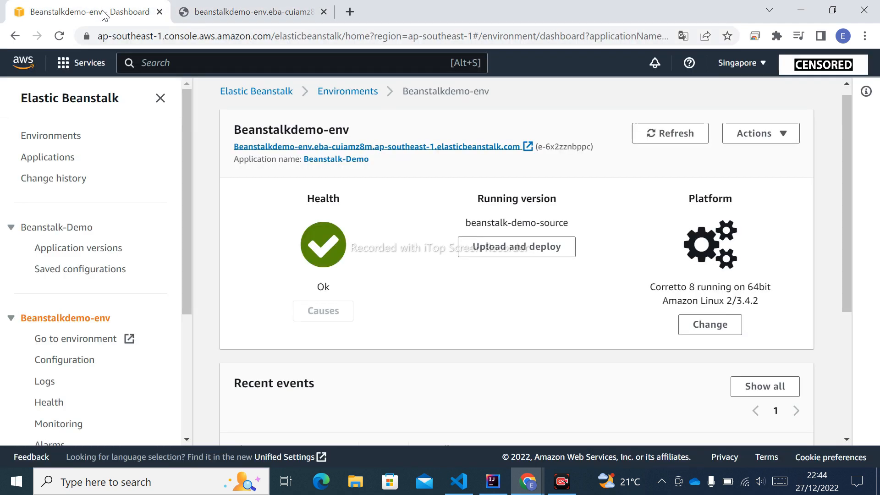
click(245, 67)
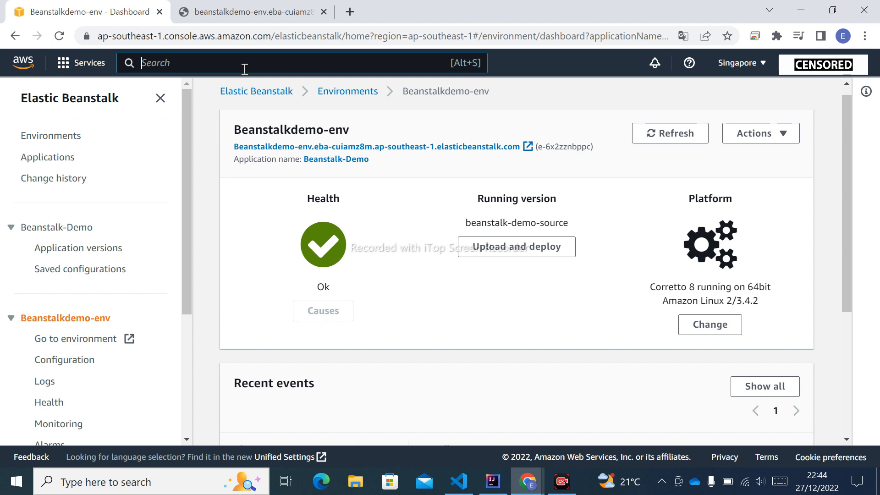
text(cloudfront)
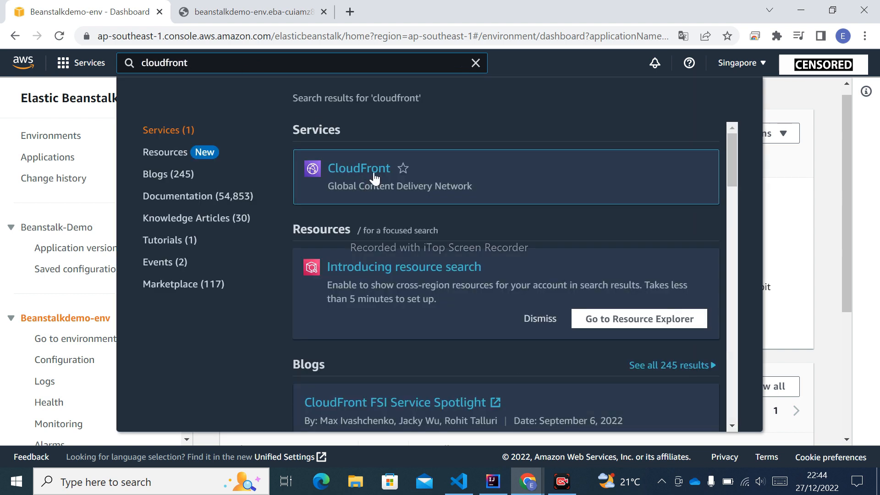
click(375, 177)
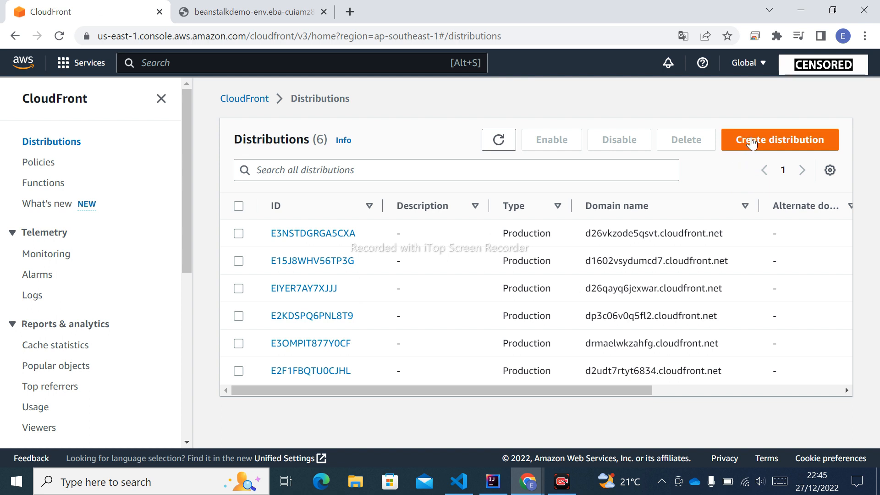
click(773, 146)
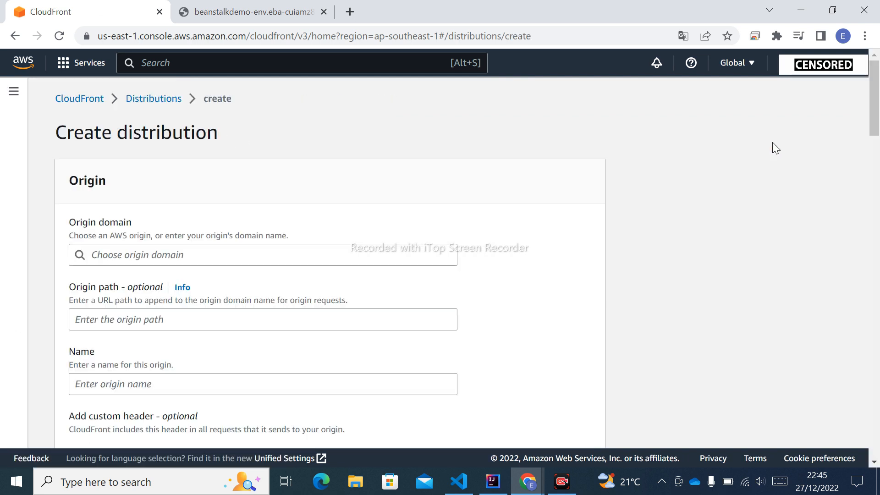
scroll(414, 182, down, 1)
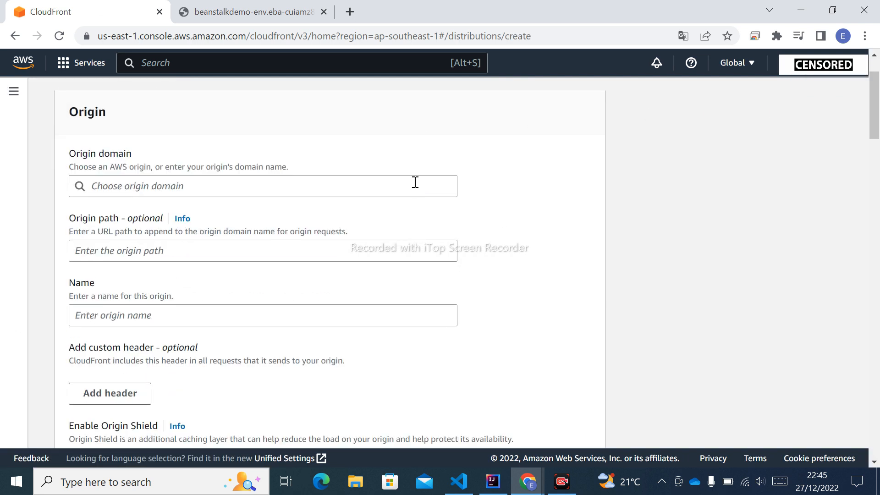
click(300, 179)
scroll(289, 294, down, 5)
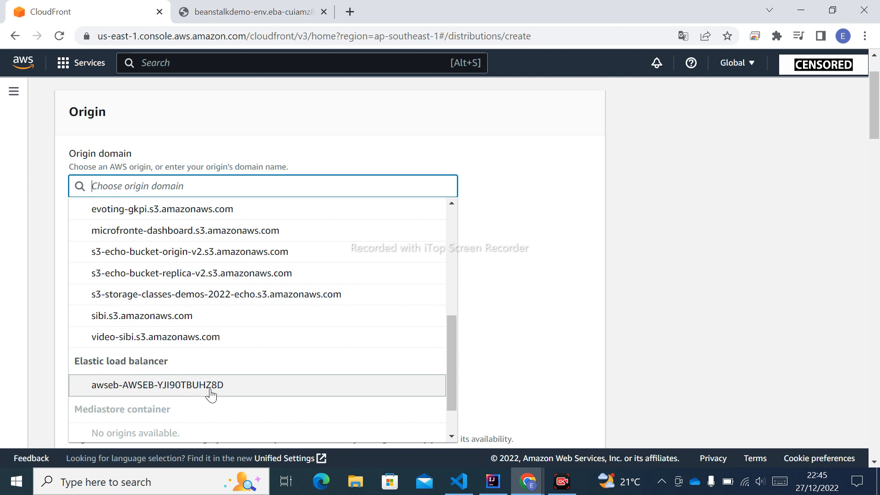
click(513, 265)
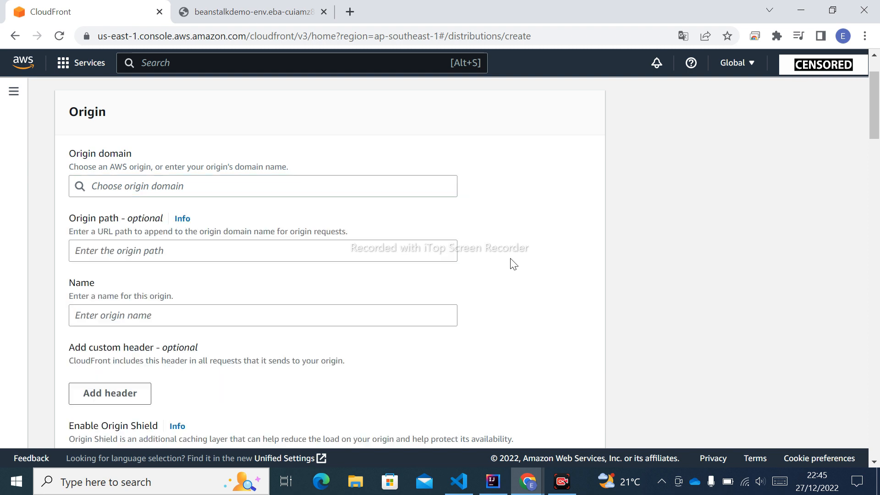
scroll(495, 274, up, 1)
scroll(498, 276, down, 2)
scroll(498, 276, up, 1)
click(179, 247)
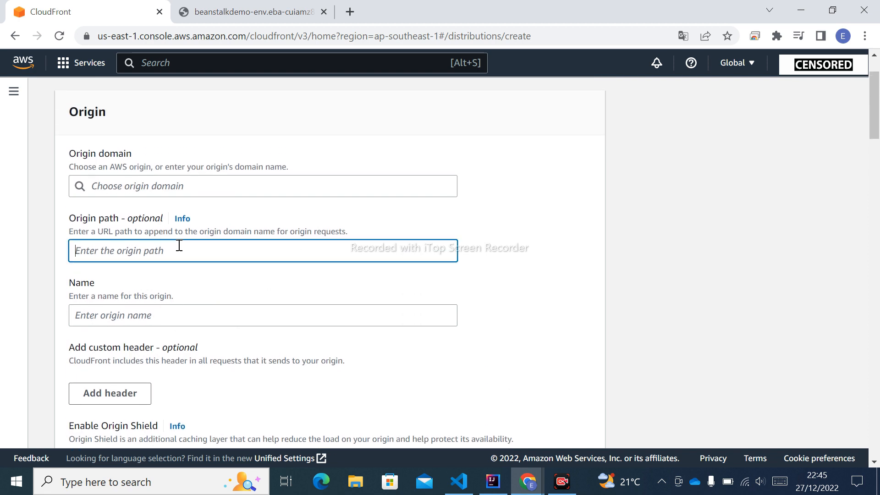
Step: Look through the available origin domains for the new distribution, down to the Elastic load balancer entry
click(169, 186)
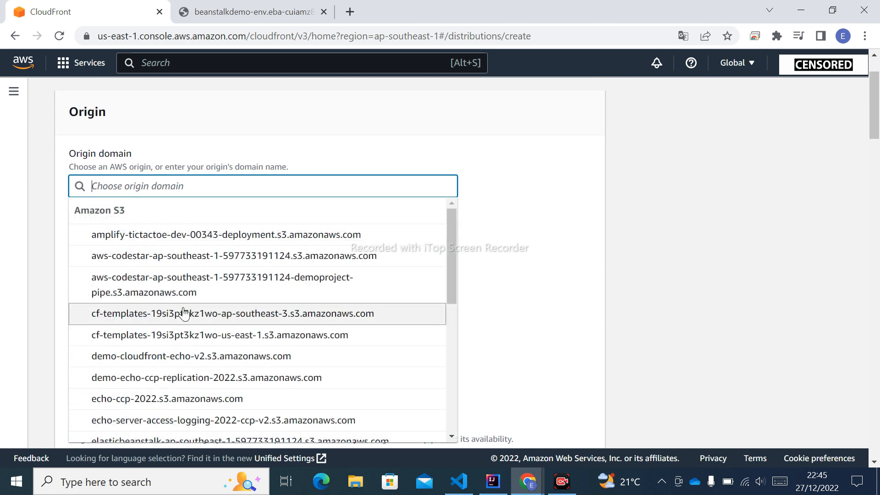
scroll(183, 310, down, 5)
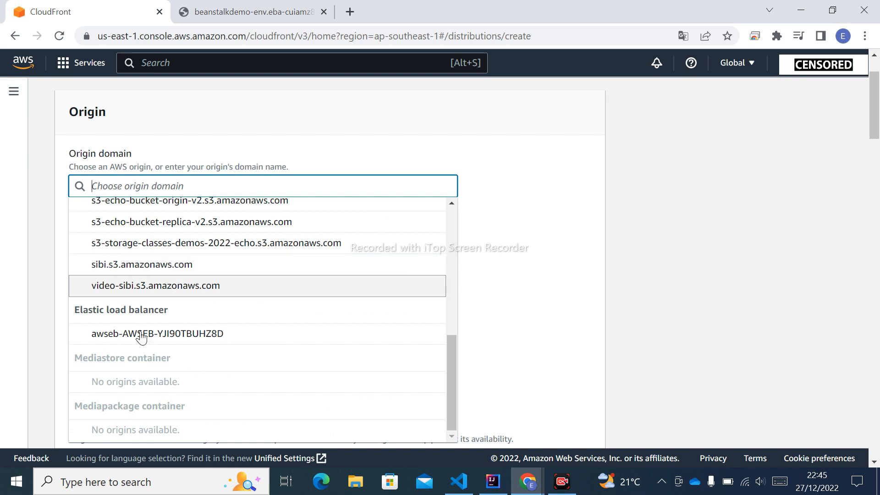
click(510, 233)
scroll(285, 69, up, 3)
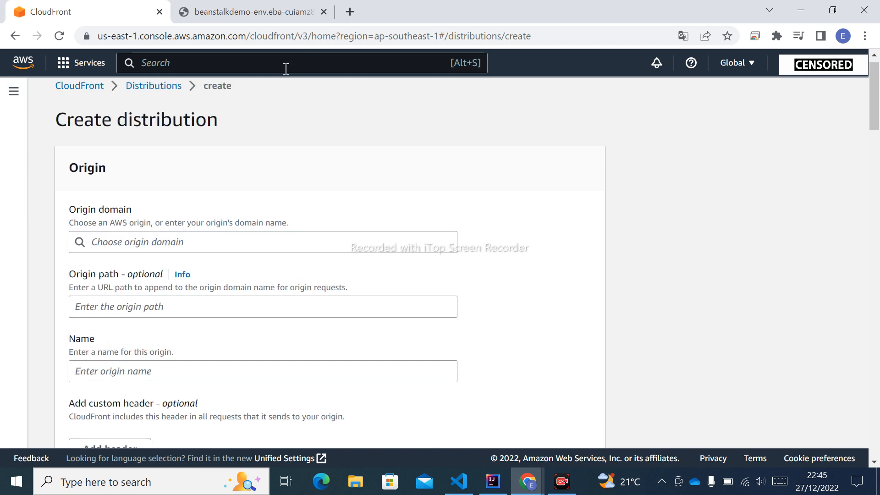
Step: Search the AWS console for load balancer and open the EC2 service in a new browser tab
click(222, 61)
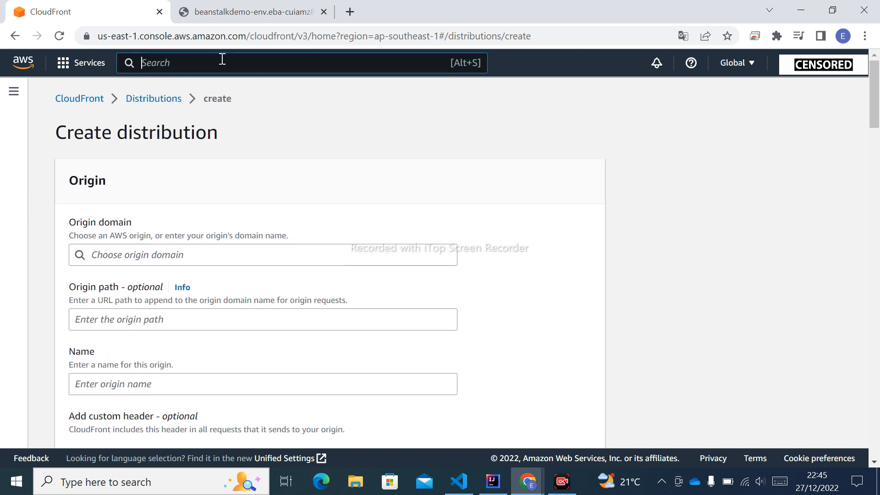
text(load)
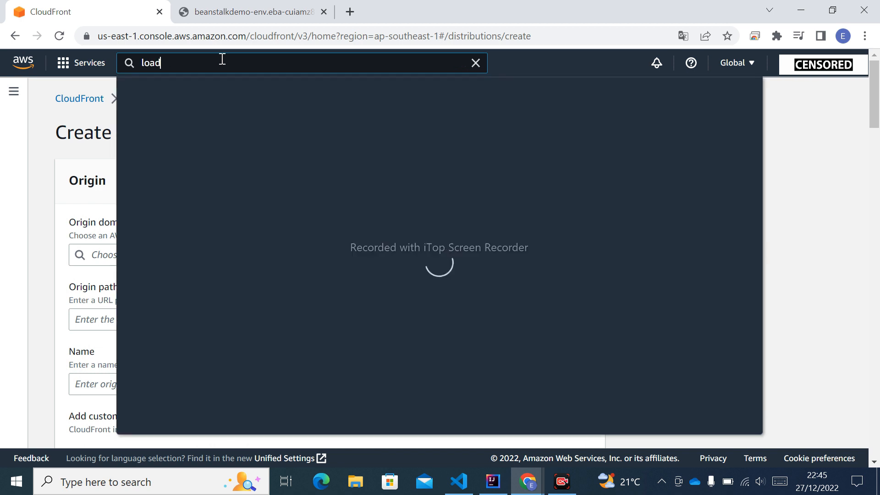
text( bl)
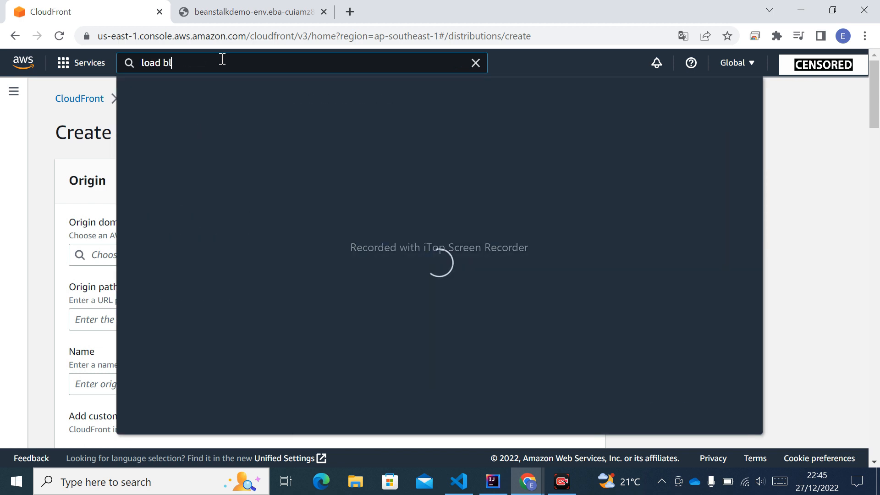
key(BackSpace)
text(a)
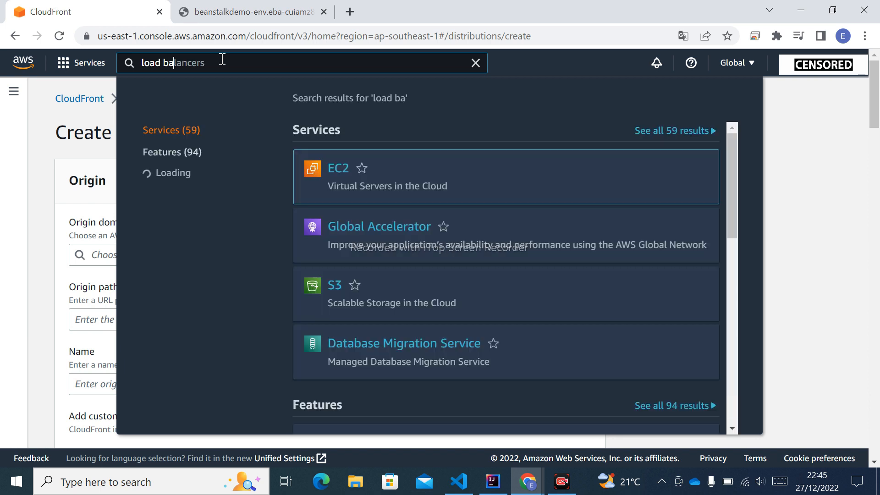
text(lancer)
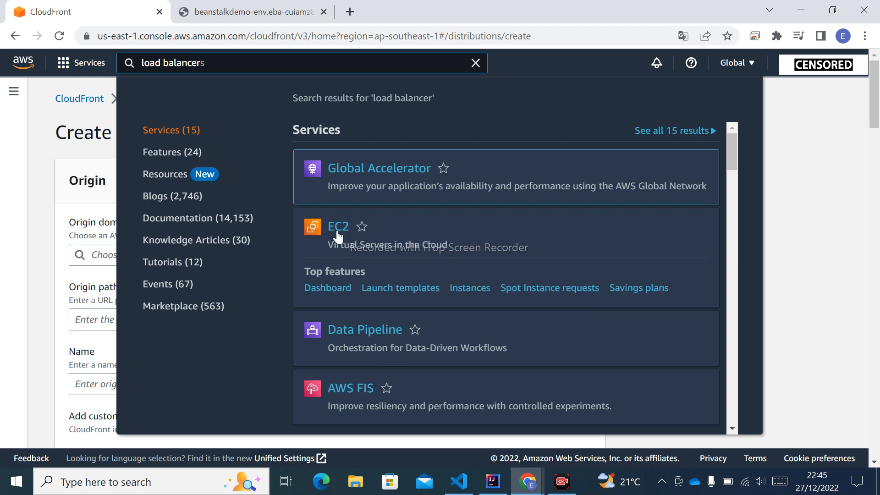
right_click(337, 227)
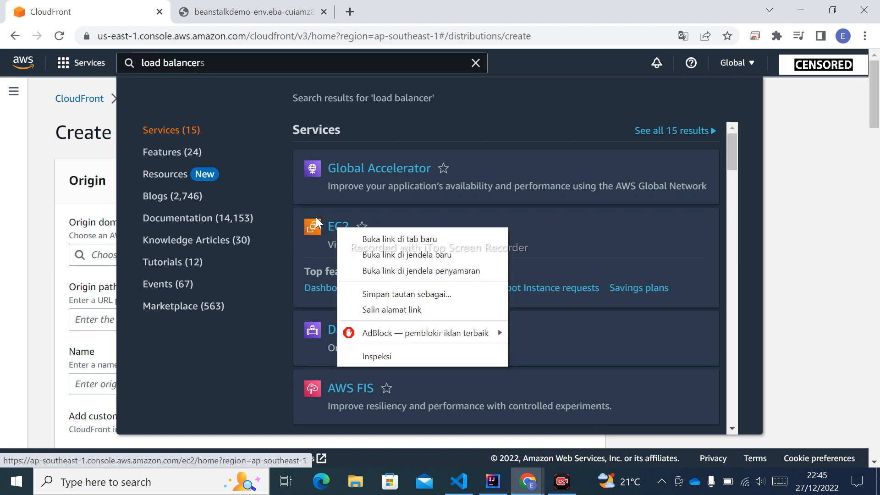
click(367, 240)
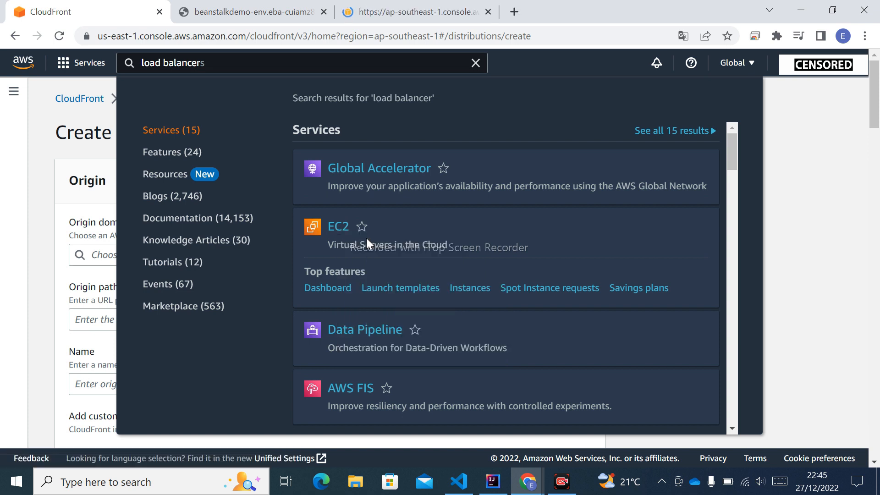
click(395, 14)
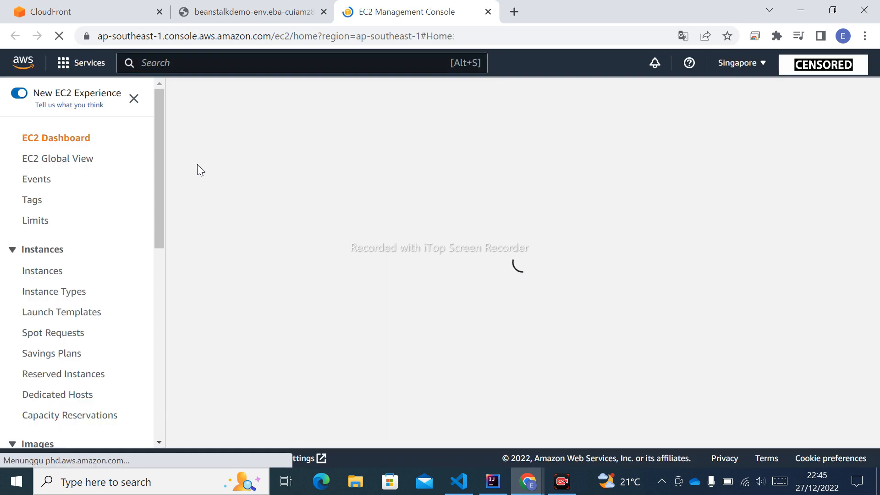
Step: Open the EC2 Load Balancers list and select the Elastic Beanstalk environment's load balancer
scroll(85, 222, down, 6)
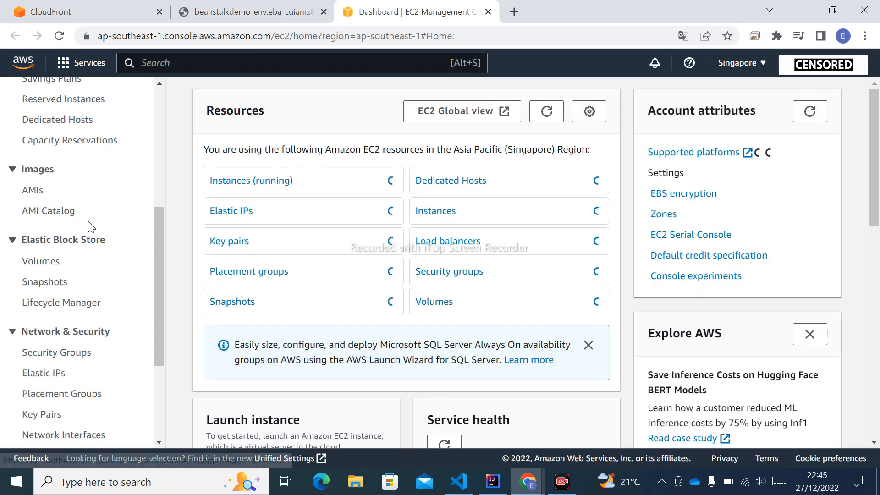
scroll(90, 226, down, 3)
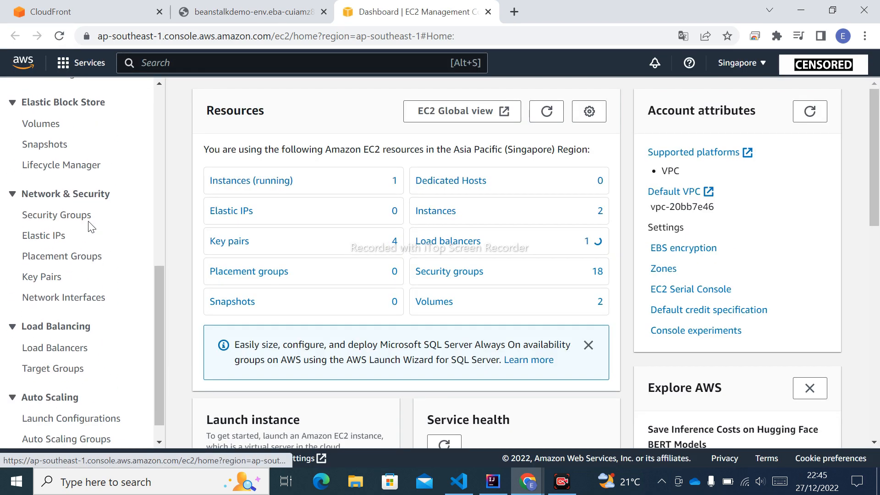
click(55, 348)
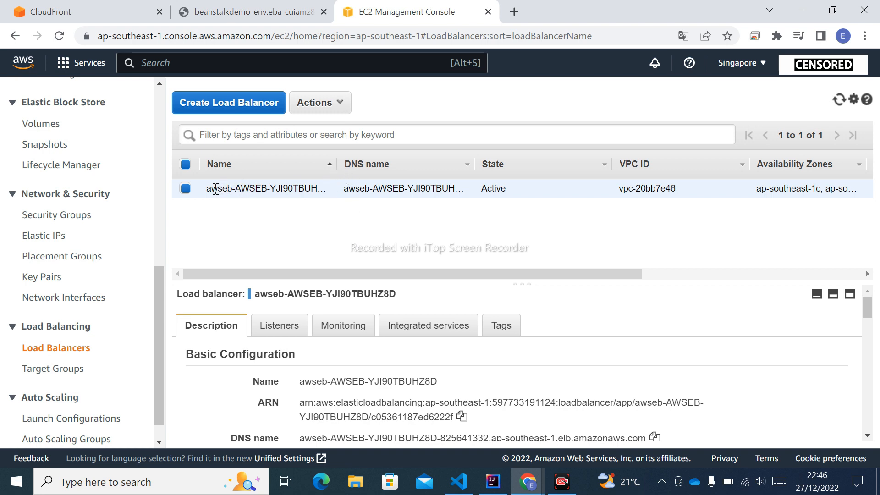
click(186, 190)
click(186, 191)
Step: Review the selected load balancer's description and its listeners
scroll(411, 401, down, 5)
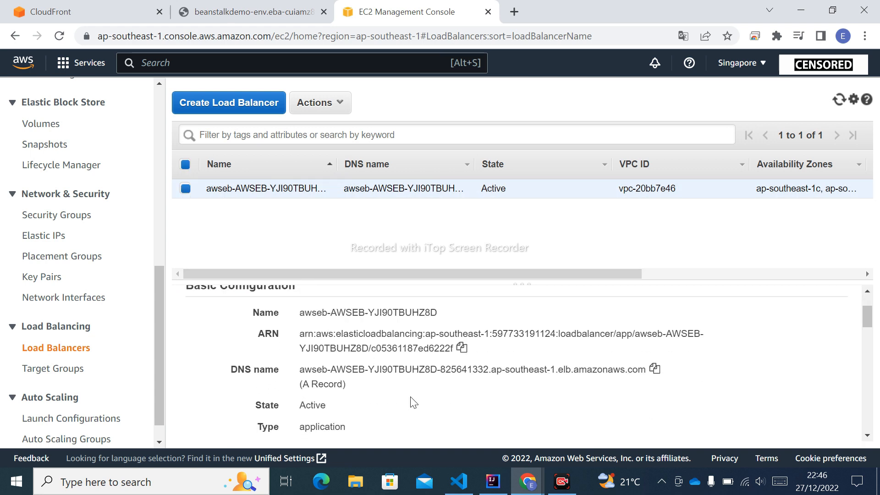
scroll(411, 402, down, 6)
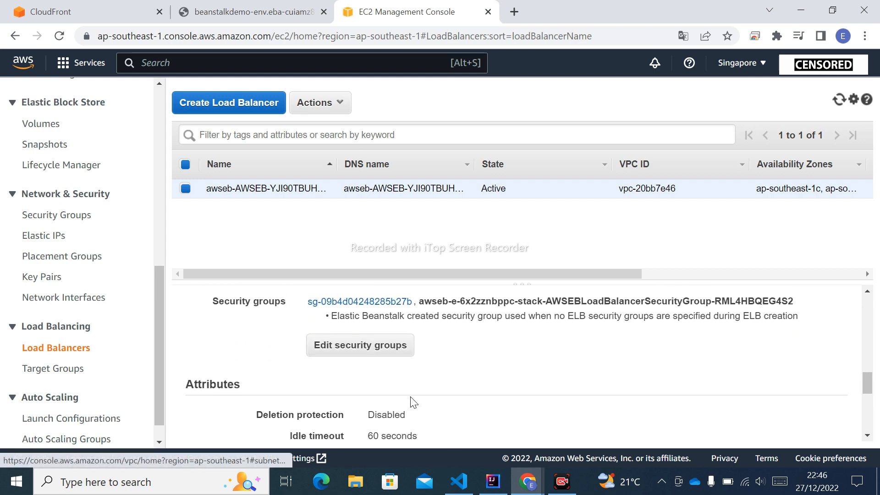
scroll(411, 402, down, 3)
scroll(411, 402, up, 8)
scroll(411, 397, up, 6)
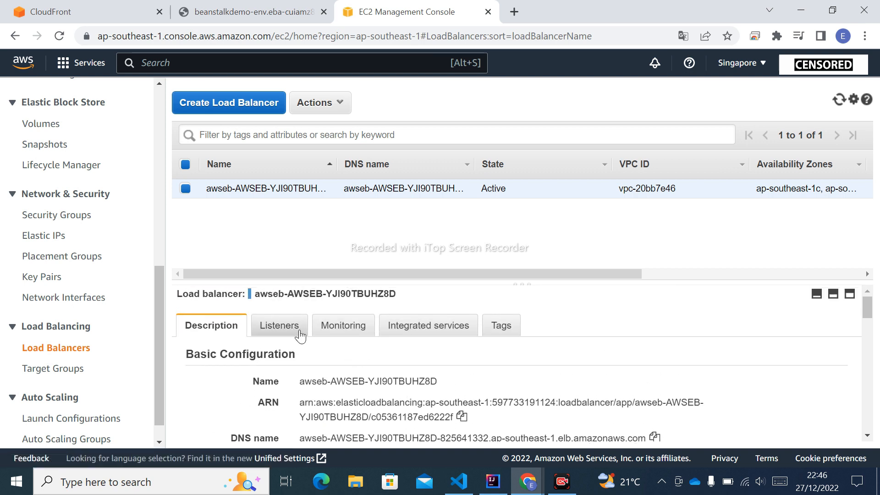
click(281, 325)
scroll(476, 384, down, 1)
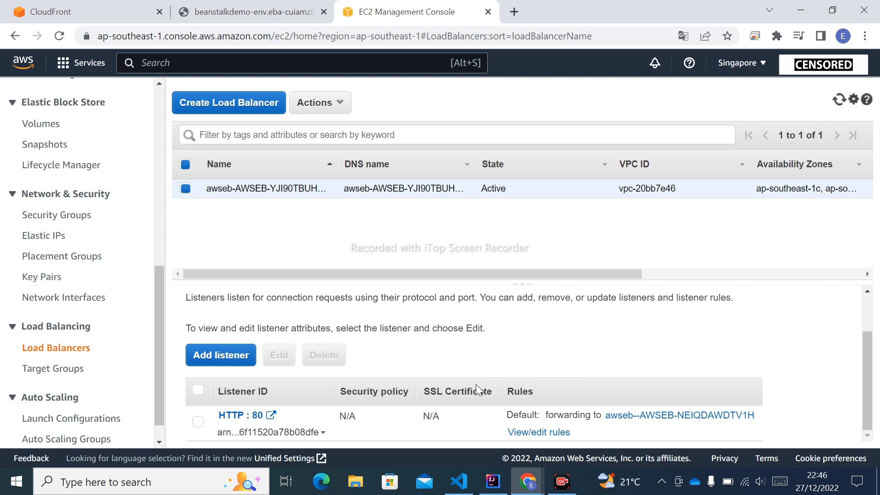
scroll(265, 293, up, 1)
click(221, 325)
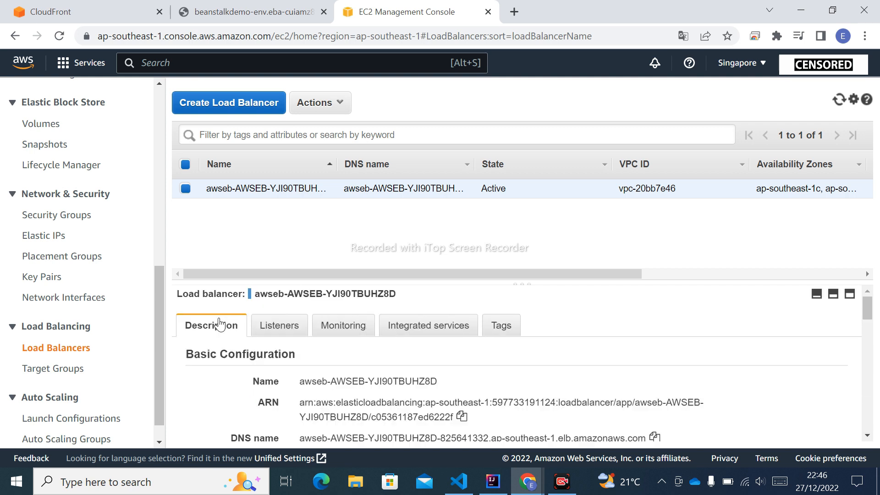
Step: Examine the load balancer's DNS name, type, subnets, security groups and attributes in its description
scroll(345, 378, down, 1)
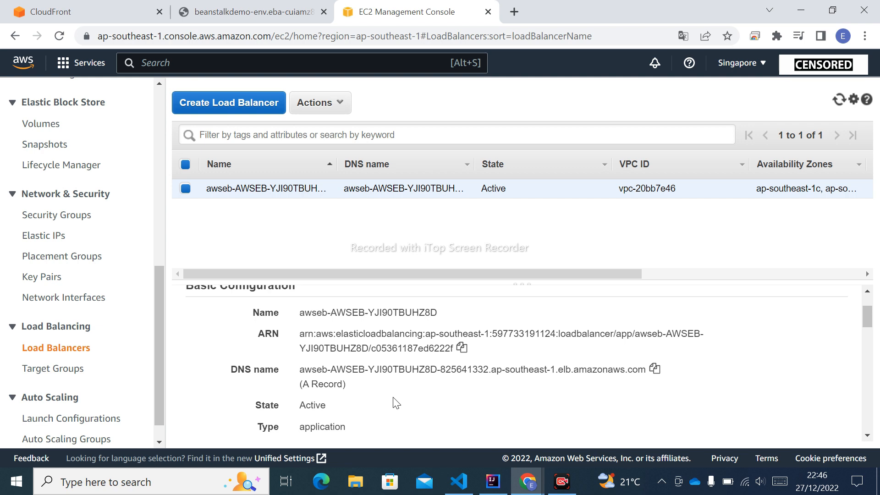
scroll(397, 403, down, 1)
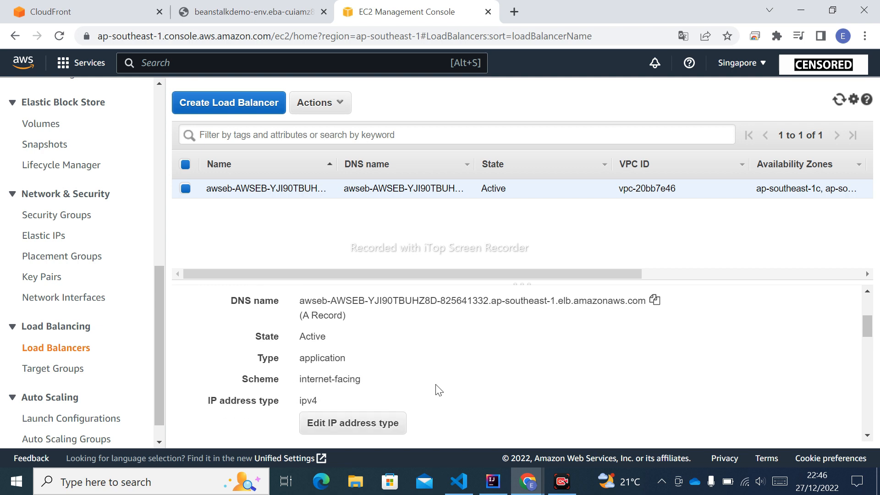
scroll(438, 389, down, 1)
scroll(438, 389, down, 3)
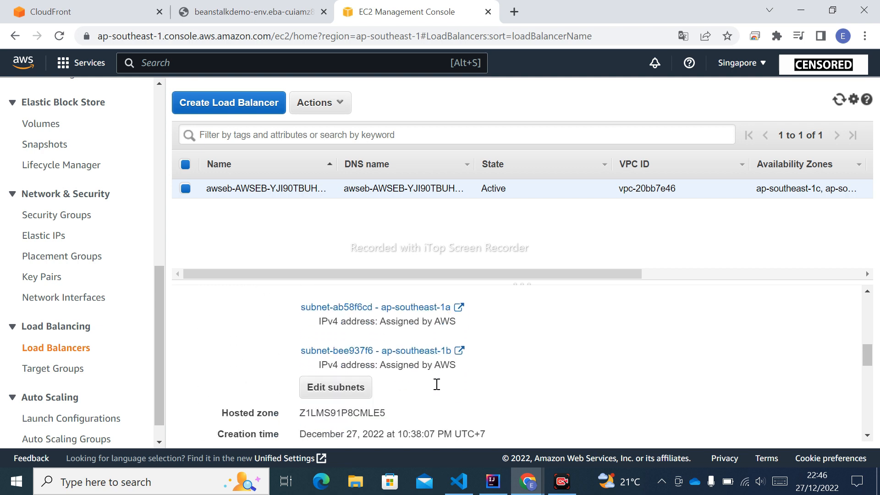
scroll(437, 384, up, 2)
scroll(438, 387, down, 3)
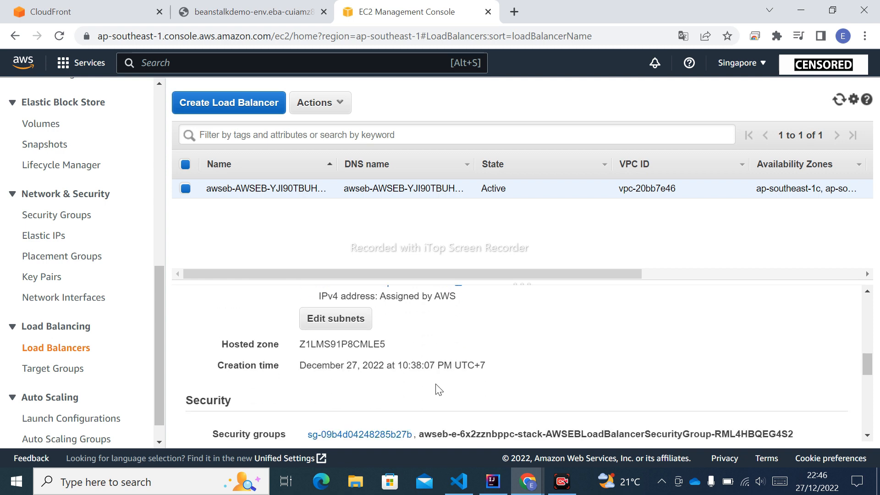
scroll(437, 389, down, 3)
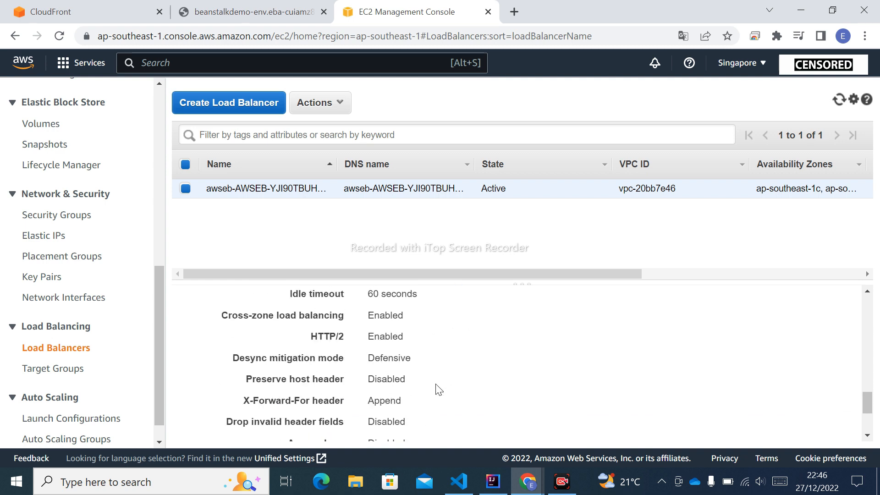
scroll(438, 389, down, 3)
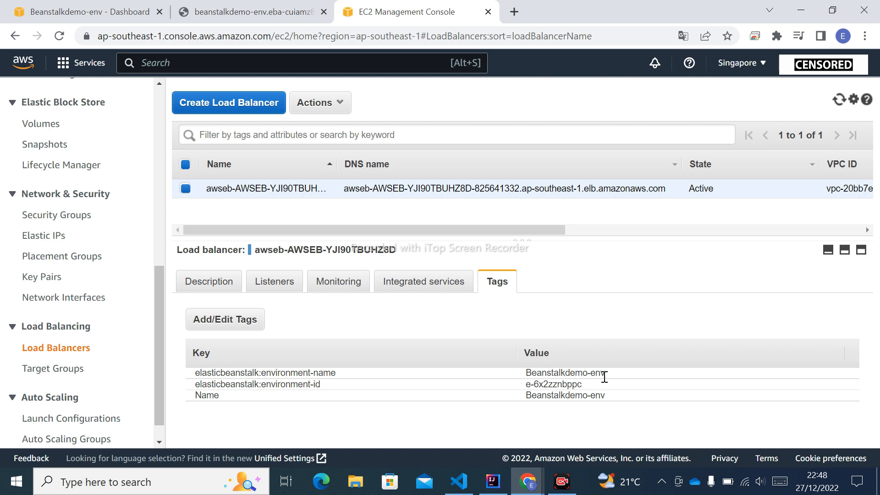
Step: Compare the load balancer's tags and DNS name with the Beanstalkdemo-env dashboard and the deployed application's page
click(99, 13)
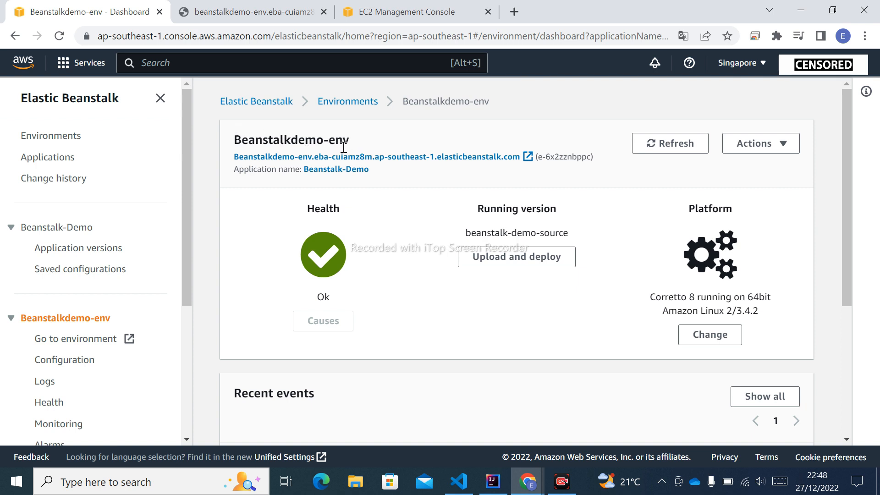
click(401, 15)
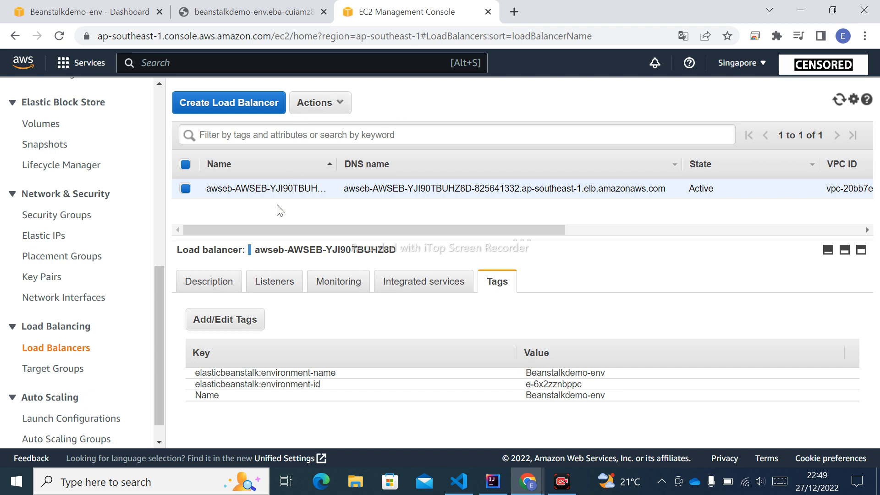
click(81, 15)
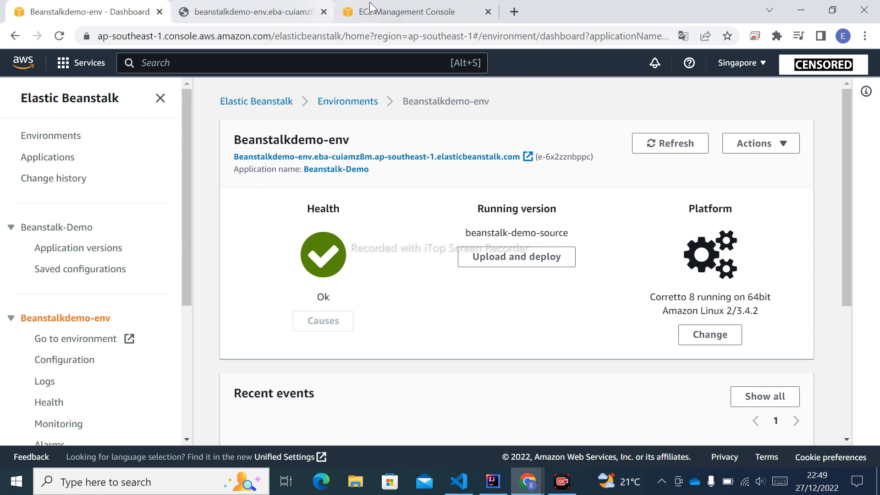
click(269, 9)
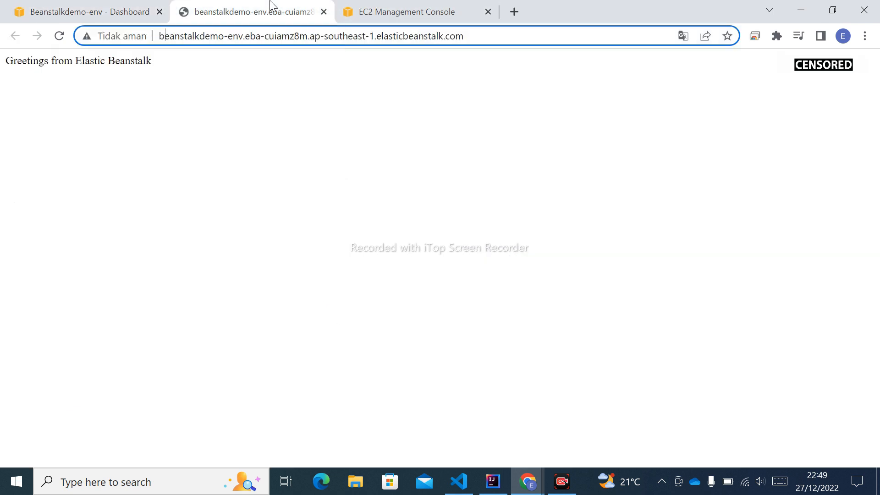
click(398, 14)
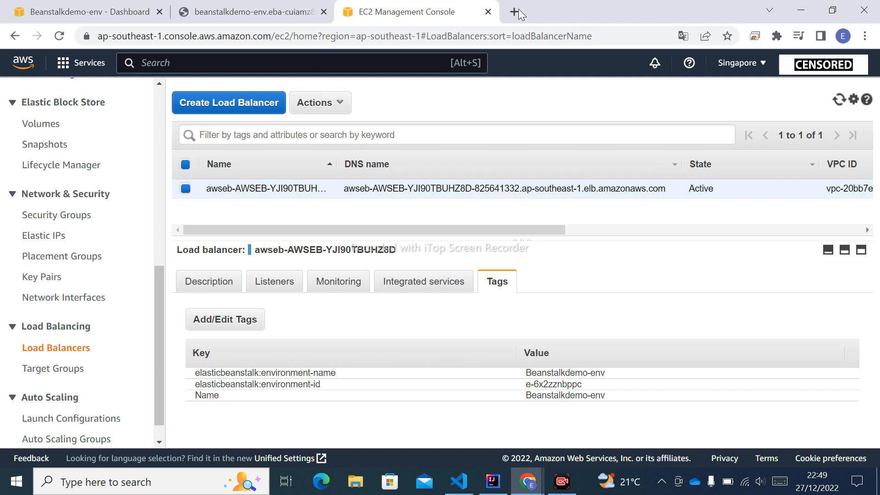
Step: Search the AWS console for cloudfront, open CloudFront in a new browser tab and start creating a distribution
click(257, 64)
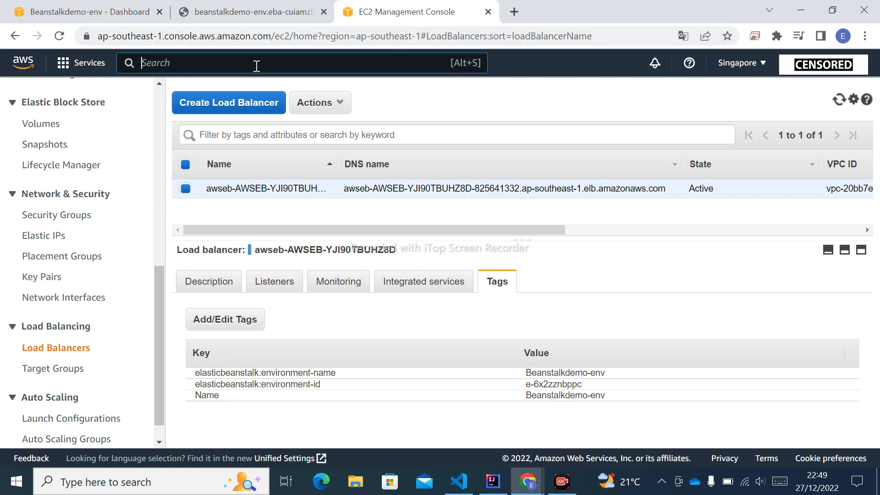
text(cloudfront)
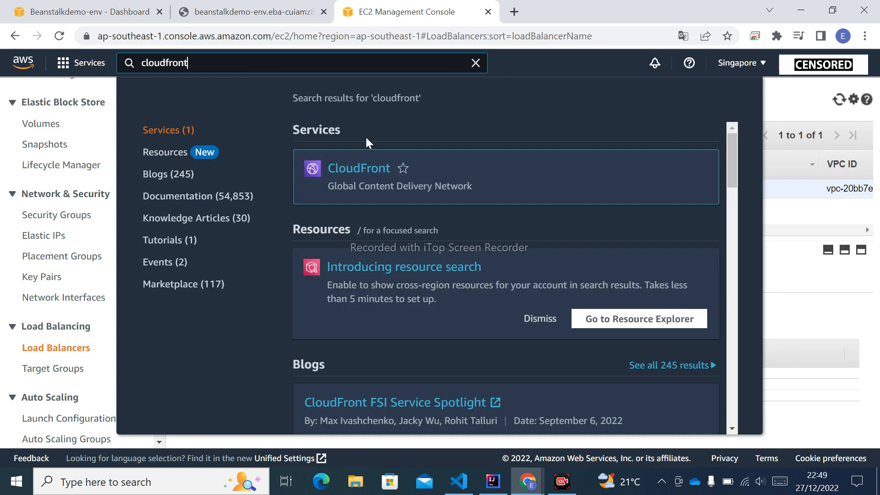
right_click(360, 170)
click(379, 177)
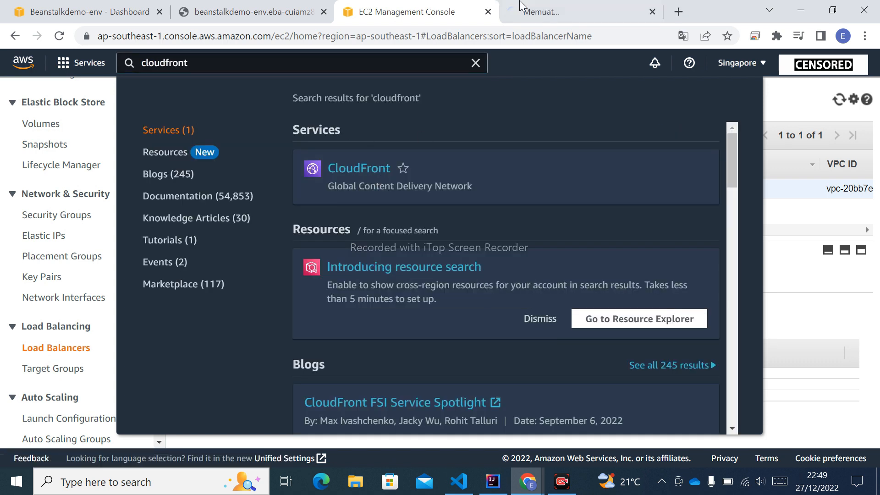
click(527, 11)
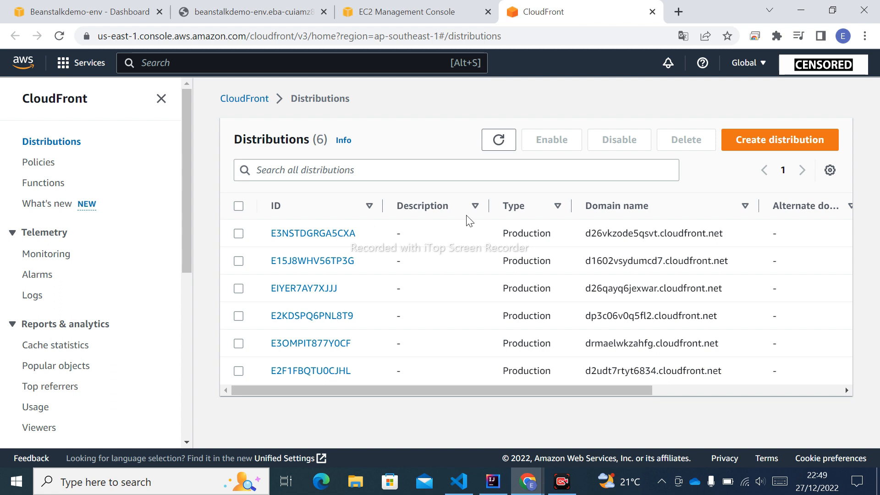
click(782, 143)
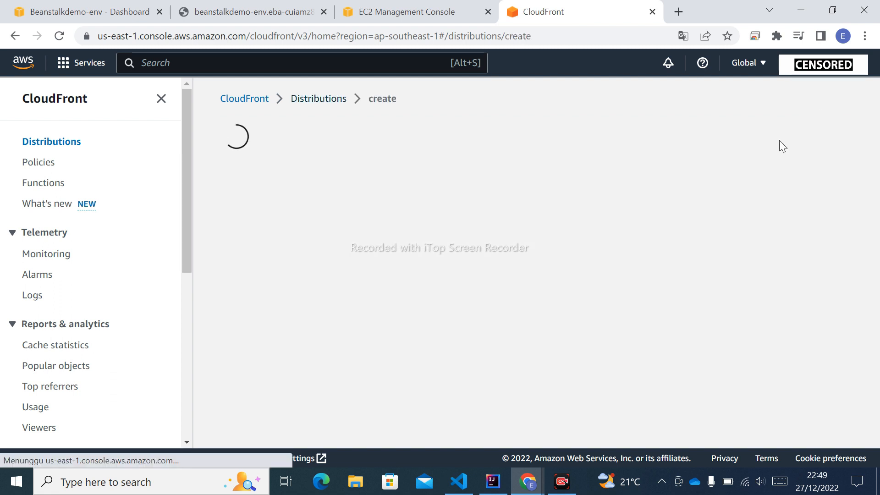
Step: Open the origin domain choices and check the Elastic load balancer entry against the load balancer's full name in the EC2 console
scroll(277, 236, down, 3)
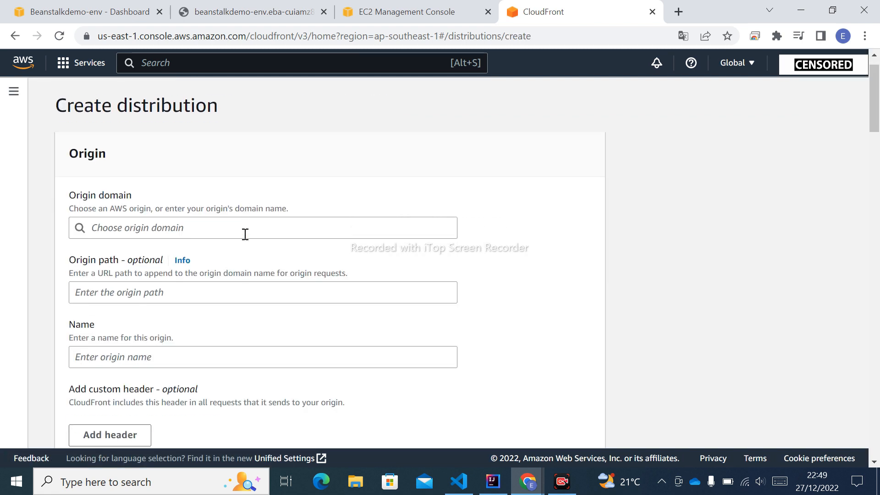
click(222, 186)
scroll(334, 300, down, 6)
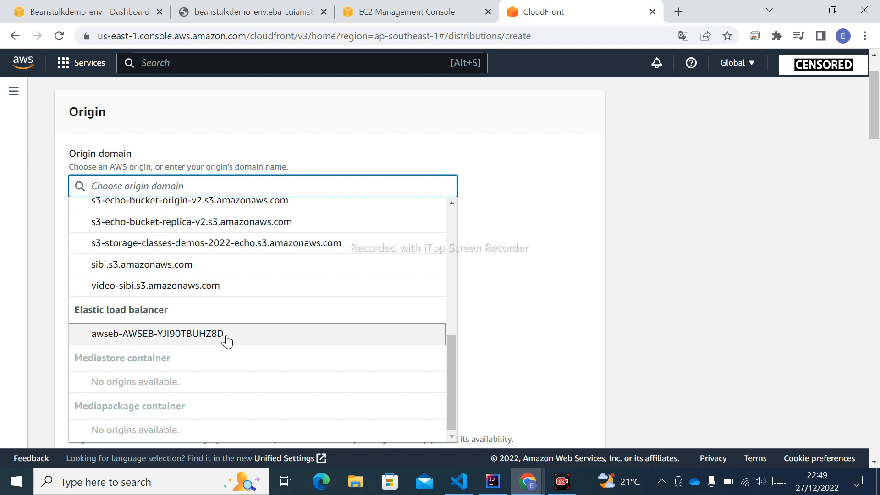
click(394, 11)
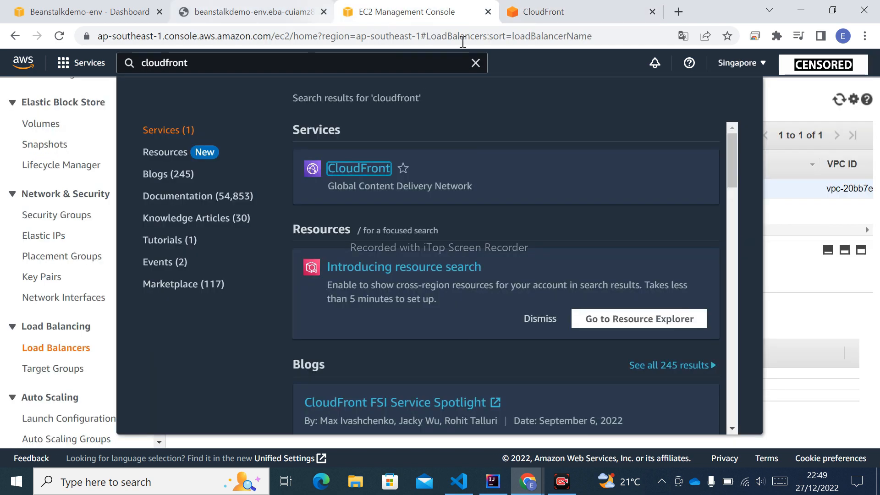
click(475, 63)
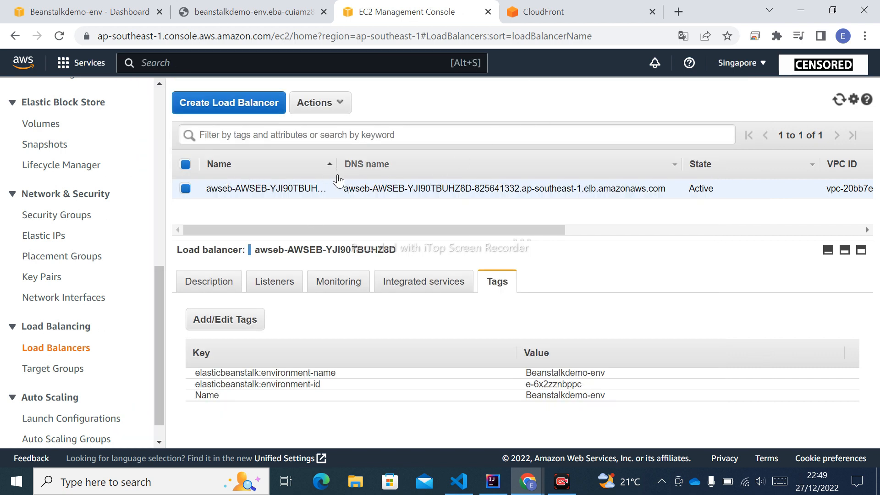
drag(335, 163, 372, 166)
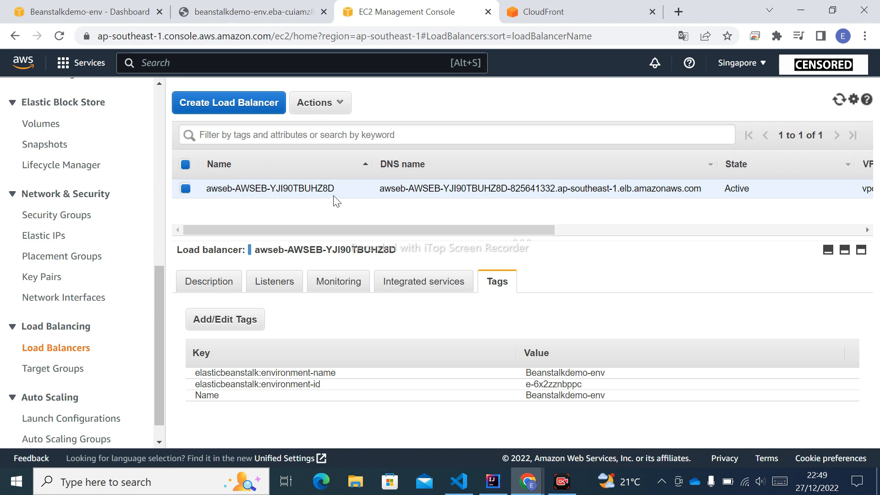
Step: Return to the CloudFront distribution form and set the origin domain to the Elastic load balancer awseb-AWSEB-YJI90TBUHZ8D
click(533, 14)
scroll(218, 260, down, 4)
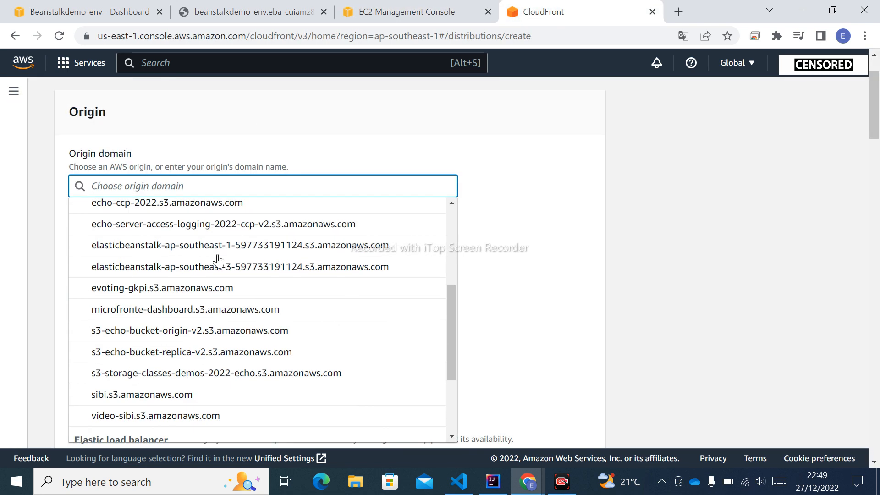
scroll(225, 275, down, 3)
click(198, 341)
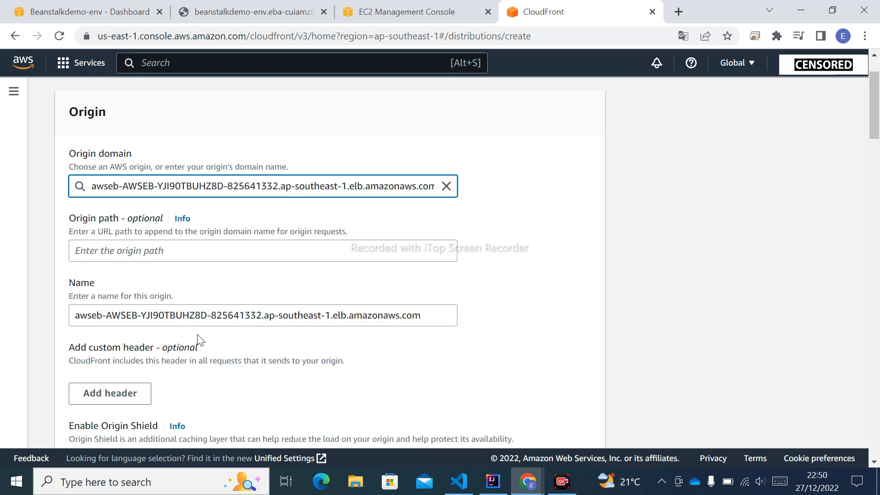
Step: Set the default cache behavior's viewer protocol policy to Redirect HTTP to HTTPS
scroll(477, 188, down, 1)
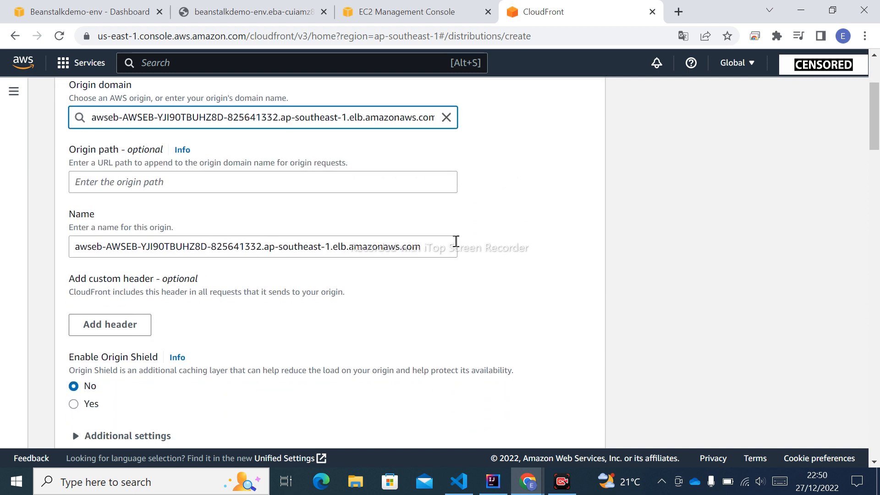
scroll(456, 241, down, 1)
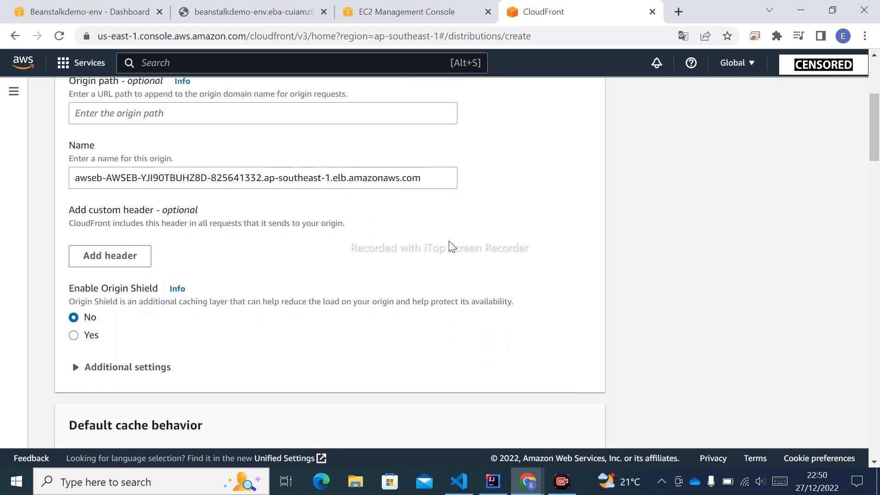
scroll(412, 298, down, 1)
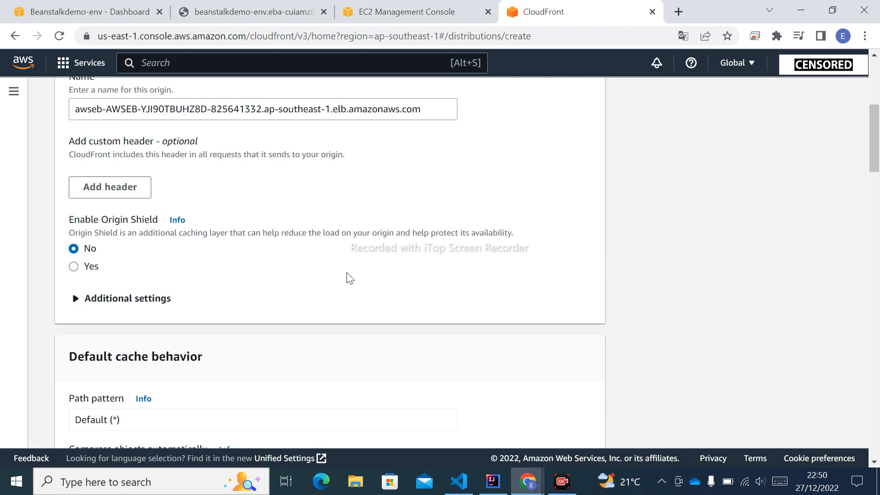
scroll(386, 243, up, 2)
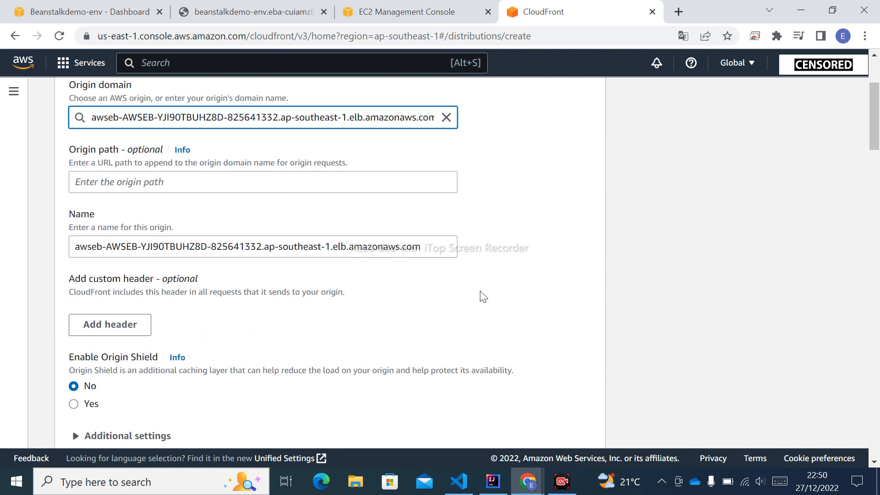
scroll(484, 296, down, 4)
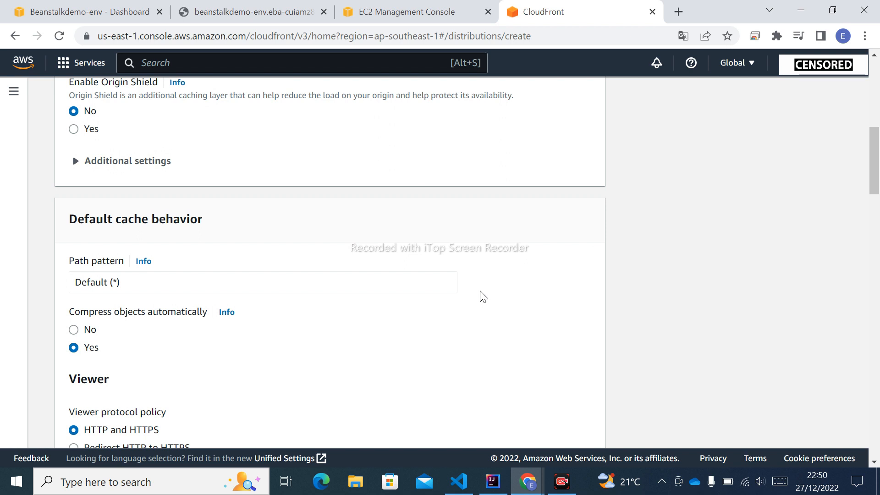
scroll(484, 296, down, 1)
scroll(484, 296, down, 1)
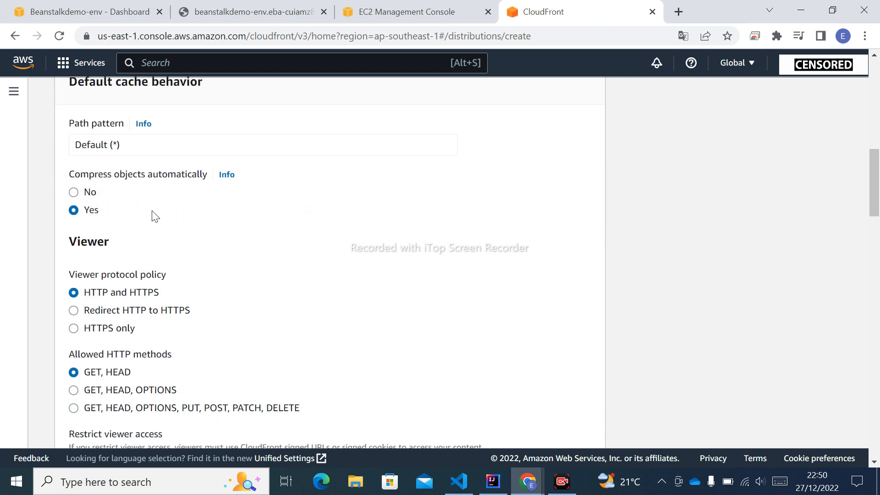
scroll(256, 239, down, 1)
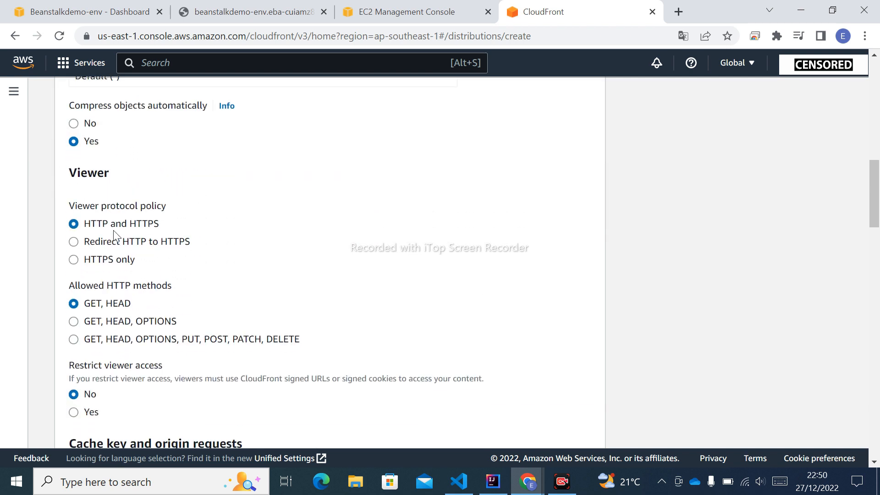
click(74, 242)
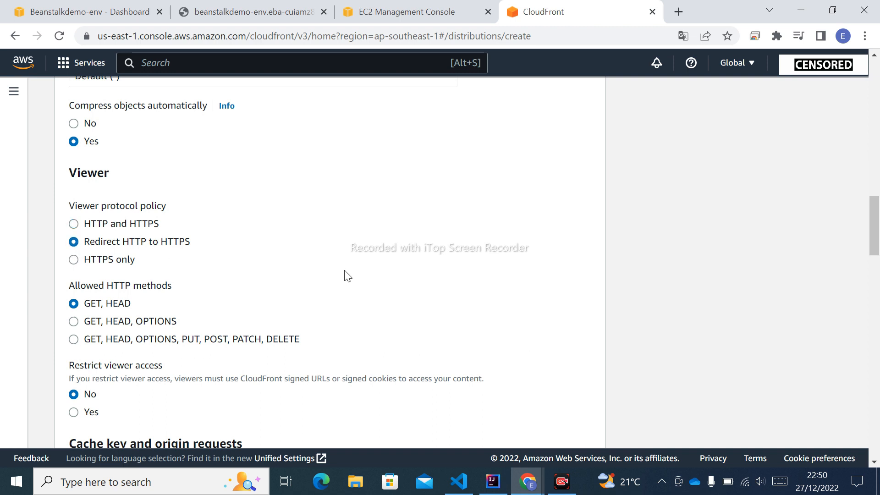
Step: Review the allowed HTTP methods, preview the options for restricting viewer access, and set the restriction back to No
scroll(348, 276, down, 1)
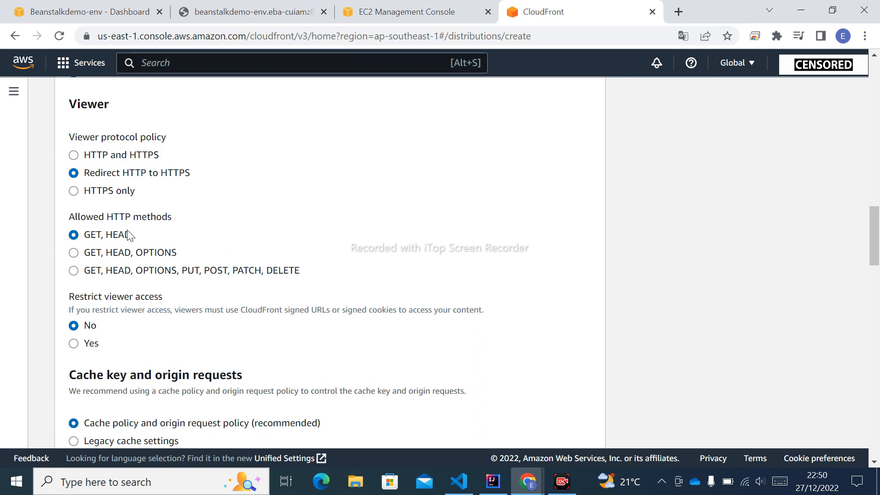
scroll(359, 259, down, 1)
scroll(362, 261, down, 1)
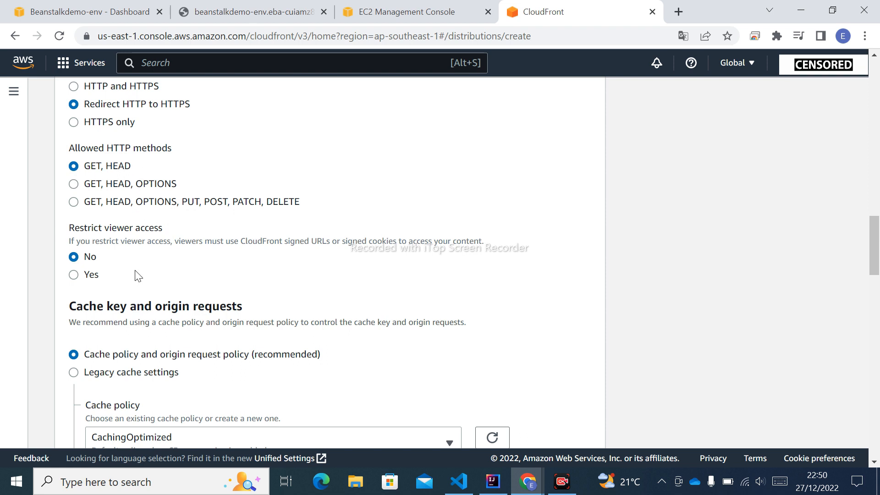
scroll(138, 276, down, 1)
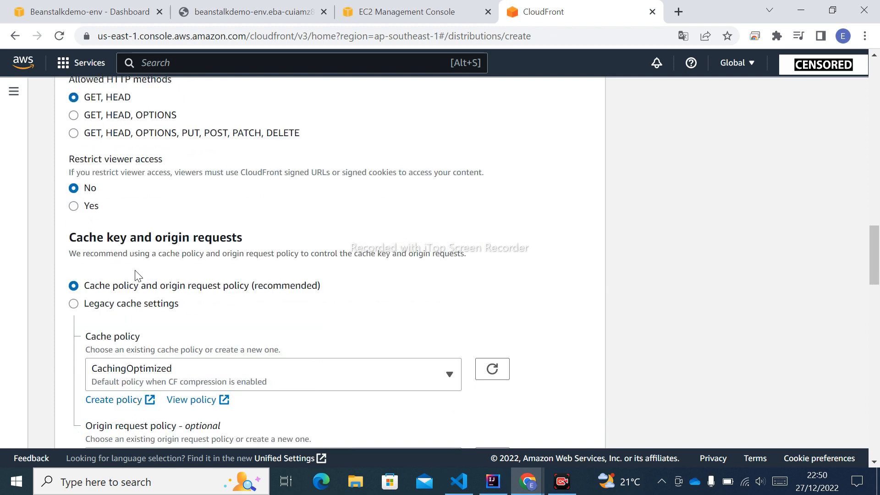
click(73, 205)
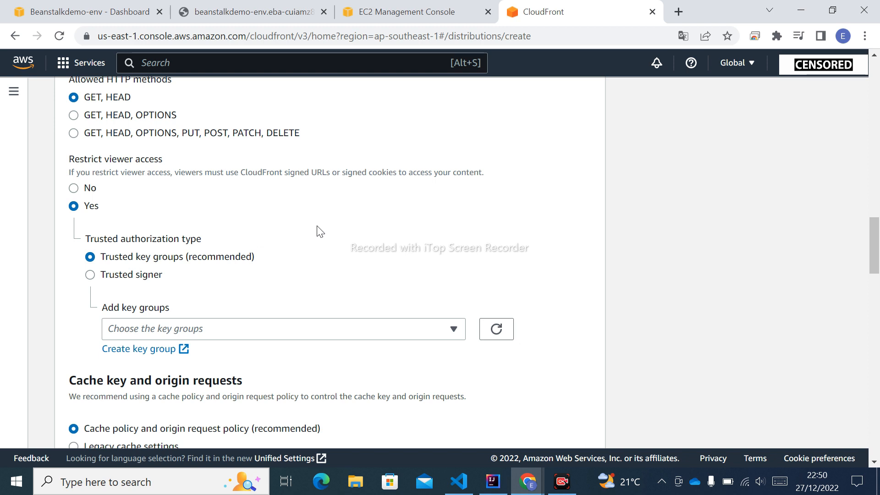
click(75, 189)
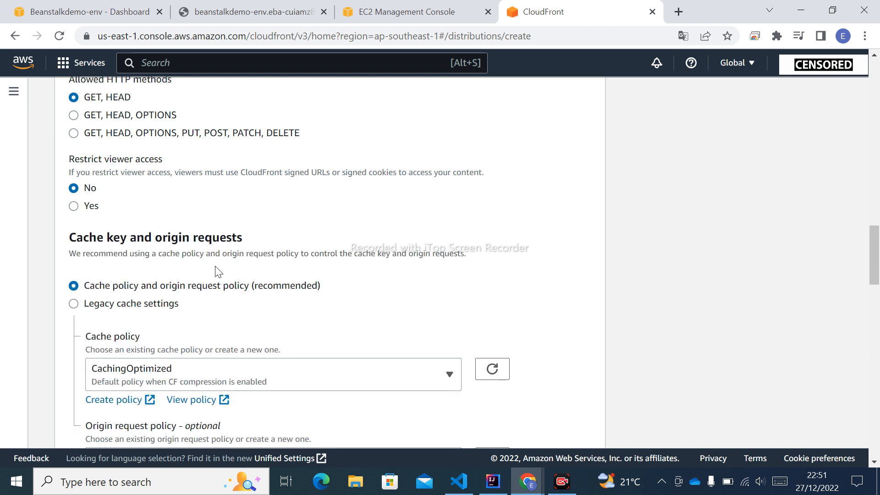
Step: Review the cache policy setting and the managed policies offered for the origin request policy
scroll(215, 271, down, 1)
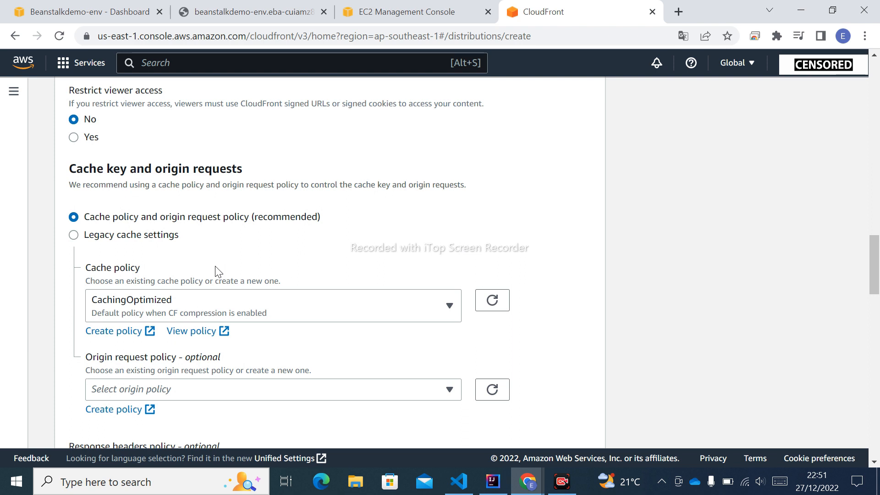
scroll(216, 271, down, 1)
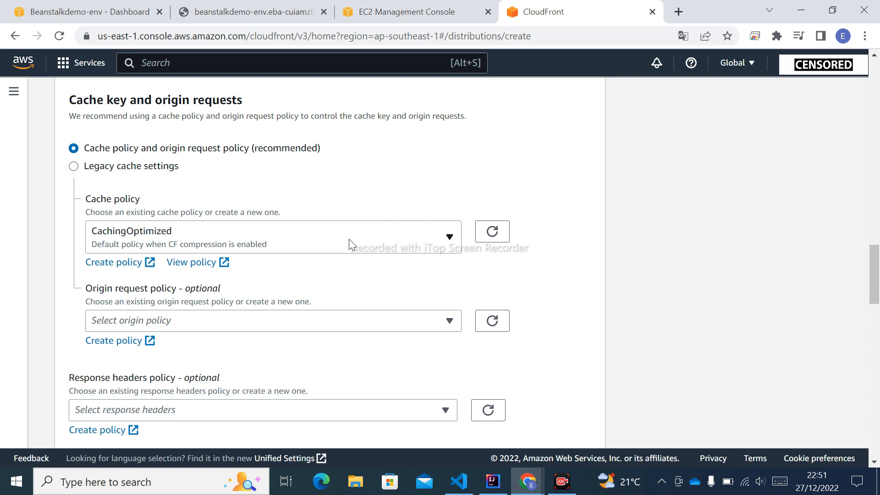
scroll(348, 247, down, 1)
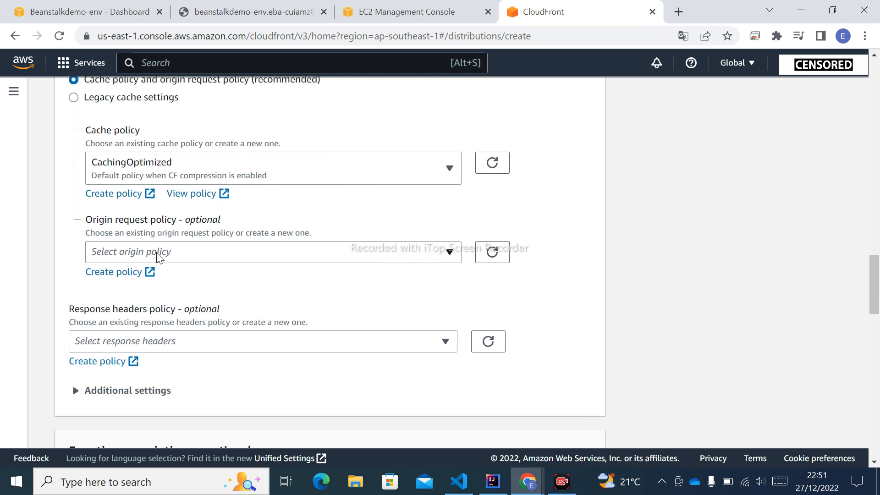
click(415, 253)
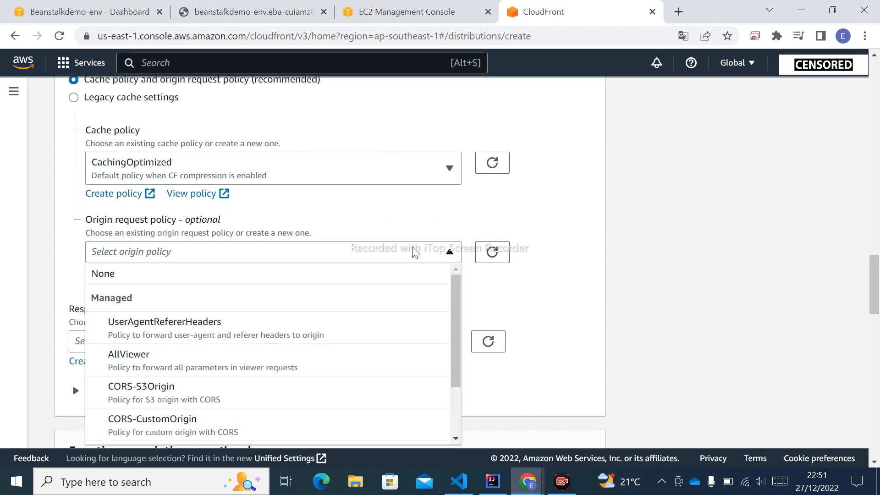
click(415, 253)
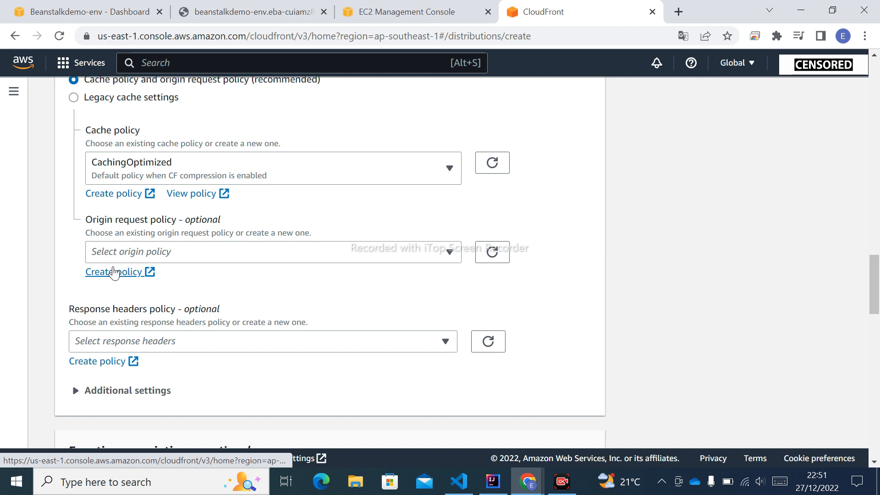
Step: Open the form for creating an origin request policy, examine its details and request settings, and close it without creating a policy
click(114, 272)
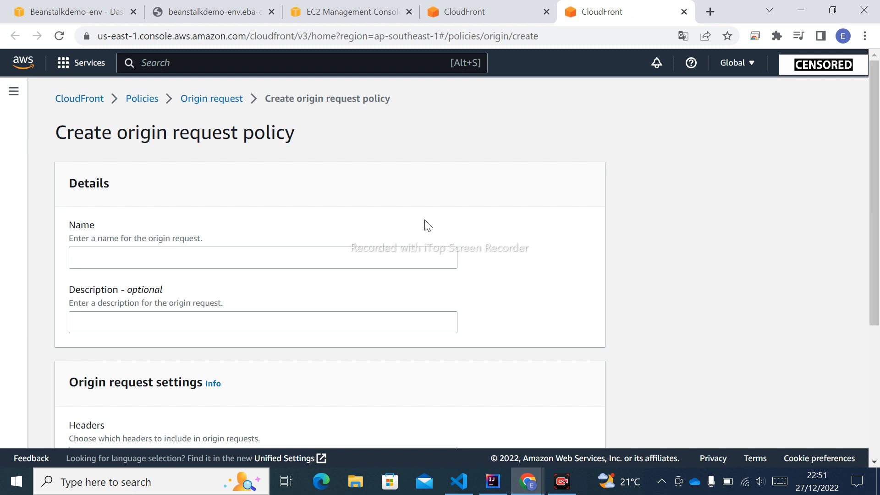
scroll(426, 225, down, 3)
scroll(275, 243, up, 3)
click(227, 254)
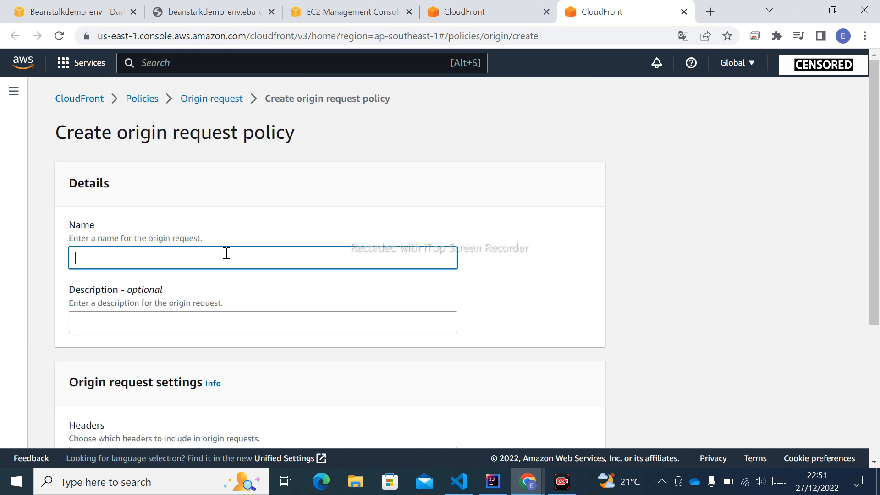
scroll(234, 268, down, 5)
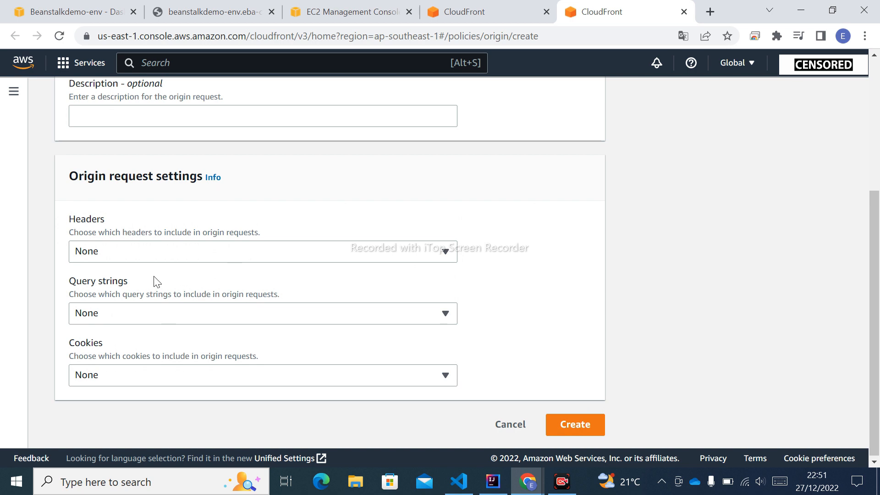
click(683, 11)
Step: Set the default cache behavior's response headers policy to the managed SimpleCORS policy
scroll(339, 204, up, 1)
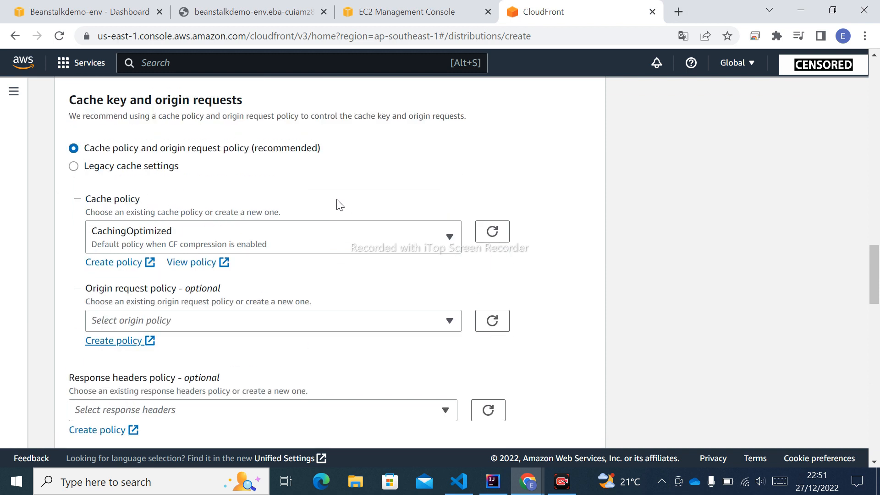
scroll(276, 246, down, 1)
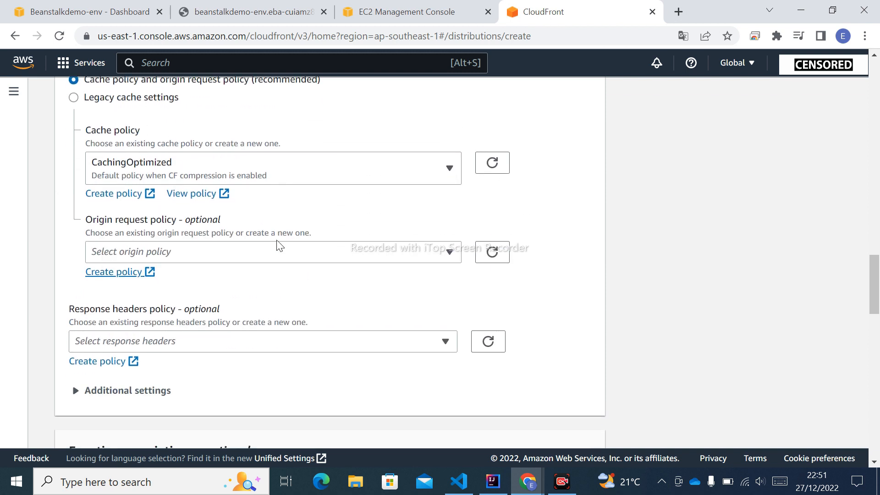
scroll(278, 246, down, 1)
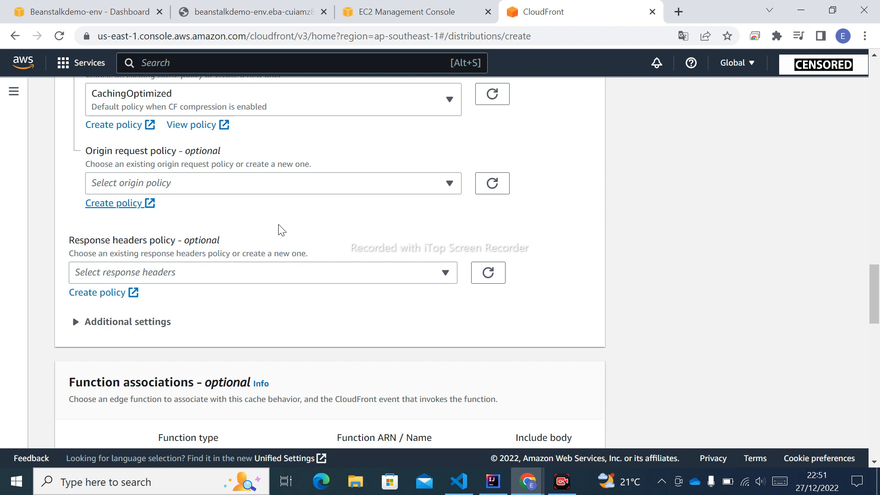
click(218, 277)
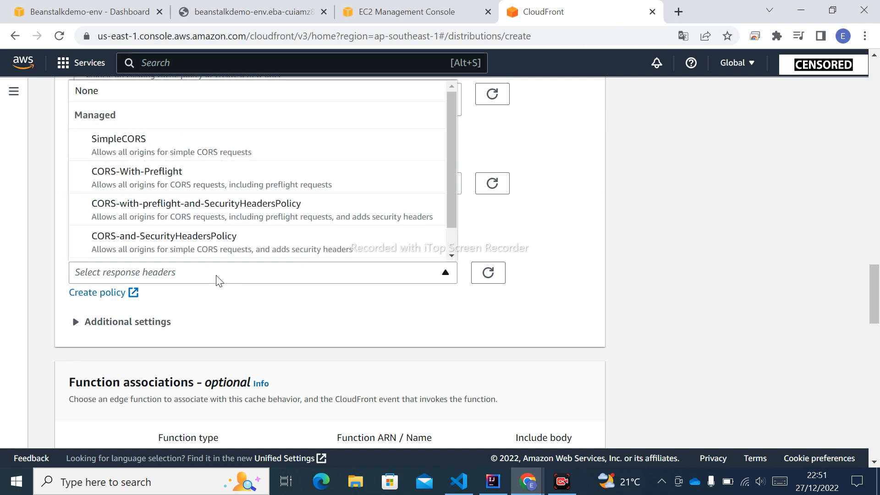
scroll(392, 351, up, 1)
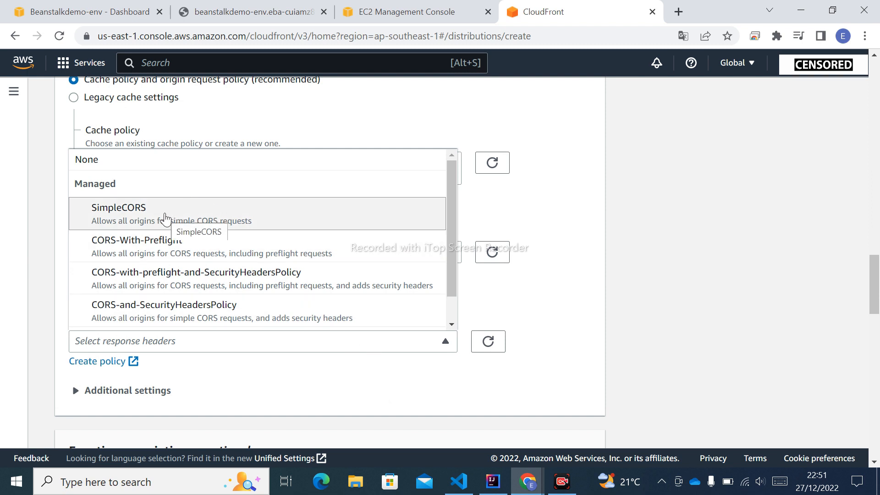
click(165, 218)
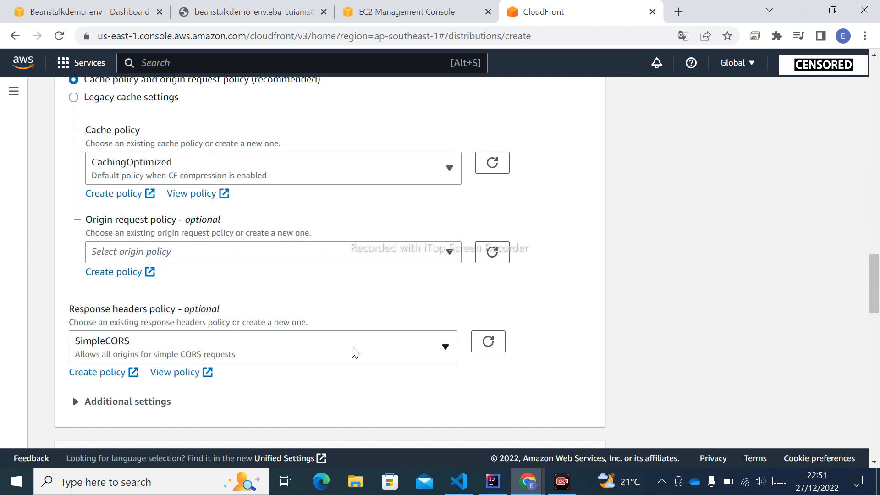
Step: Review the managed policies offered for the origin request policy and leave the policy unselected
scroll(353, 353, up, 2)
click(348, 253)
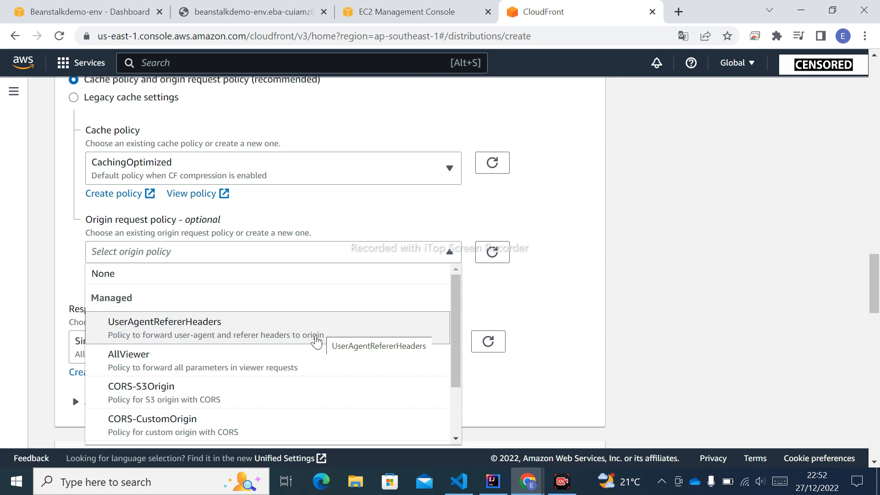
scroll(328, 385, down, 1)
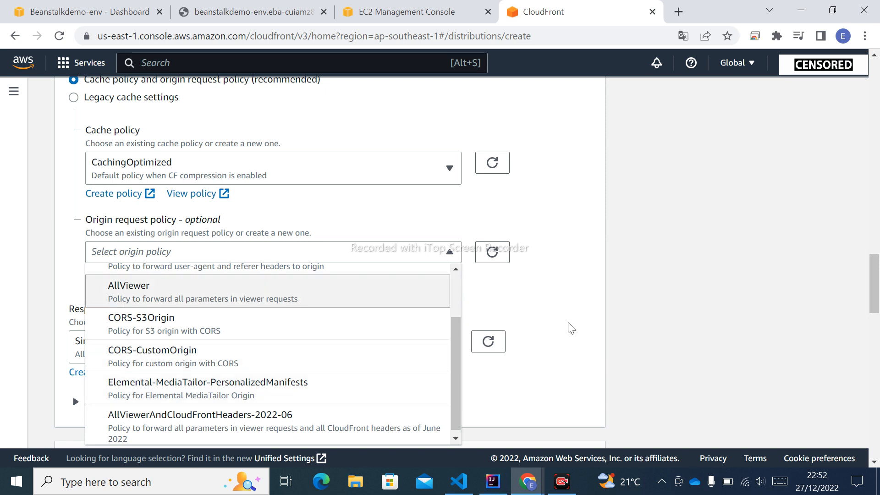
click(557, 326)
Step: Review the function associations, price class, AWS WAF web ACL, alternate domain name and custom SSL certificate settings
scroll(553, 329, down, 5)
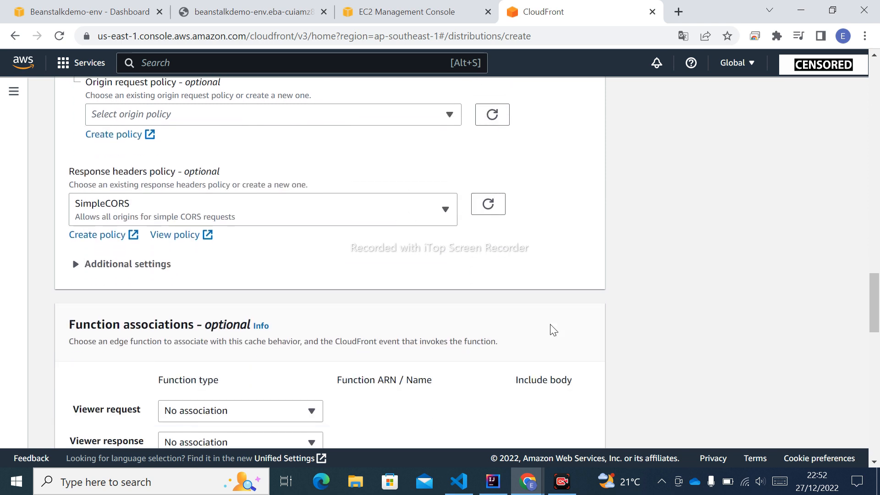
scroll(553, 330, down, 3)
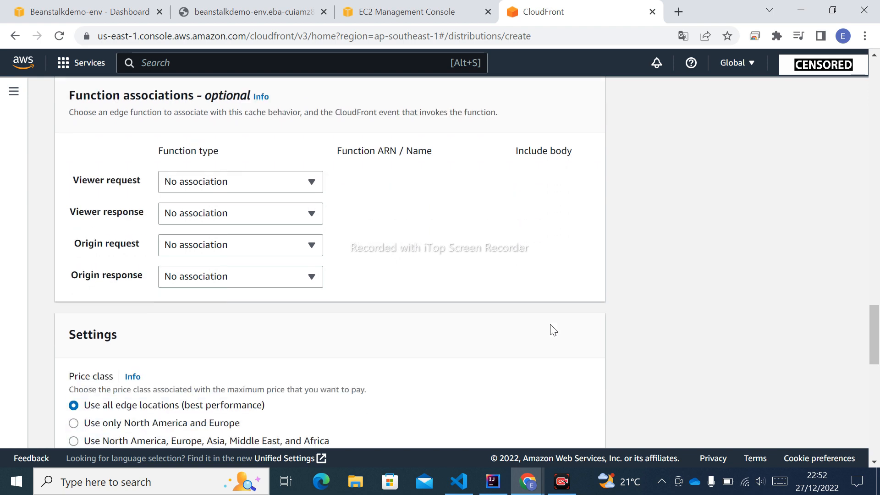
scroll(553, 329, down, 2)
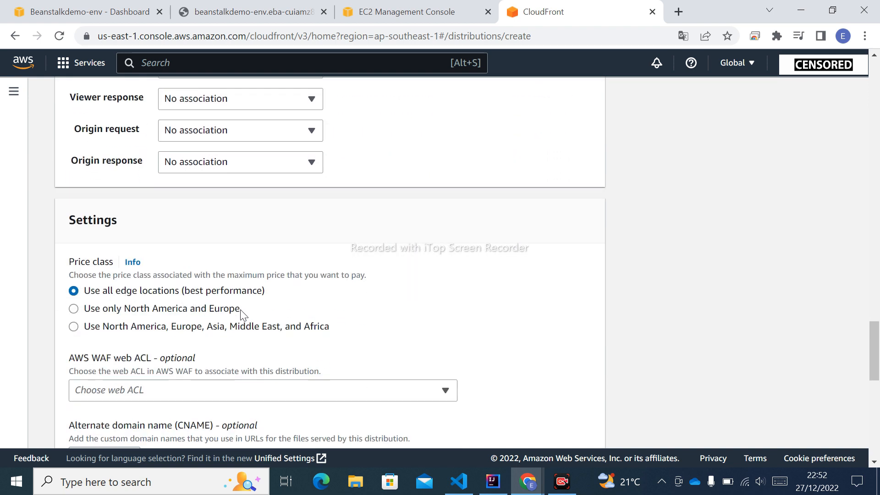
scroll(422, 332, down, 3)
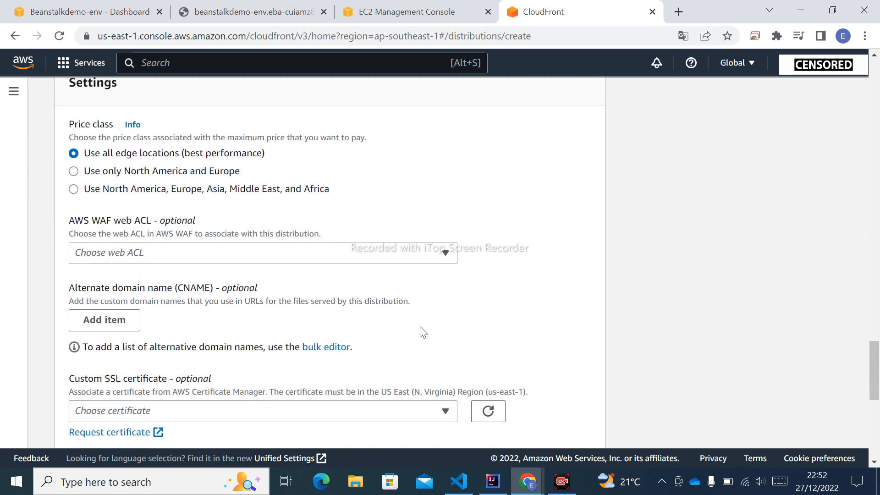
scroll(421, 331, down, 3)
click(412, 274)
click(411, 276)
click(410, 275)
click(410, 275)
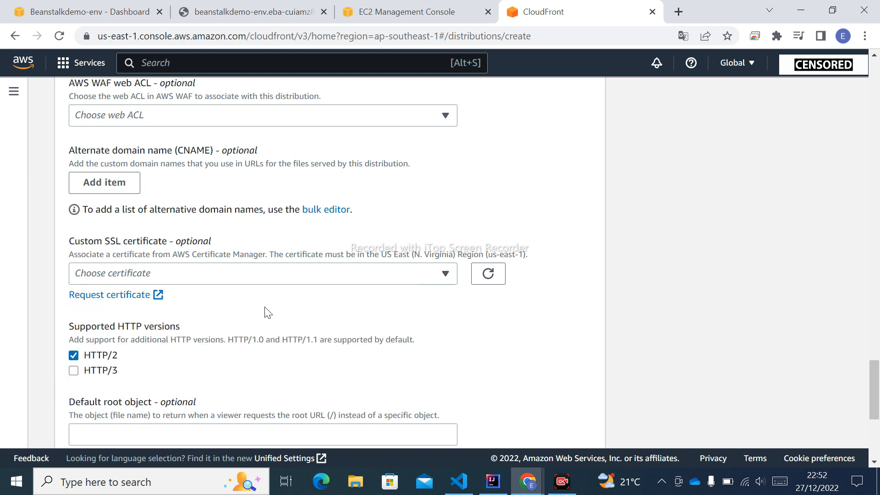
Step: Turn IPv6 off for the distribution
scroll(263, 313, down, 1)
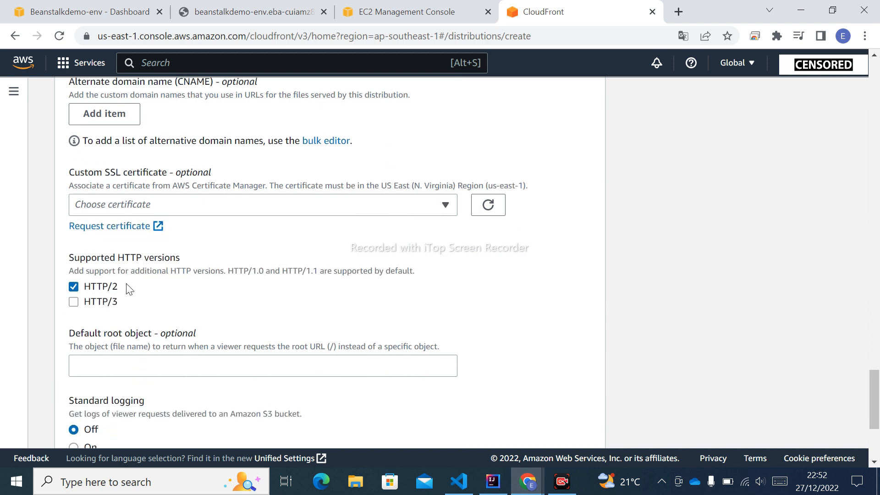
scroll(265, 313, down, 2)
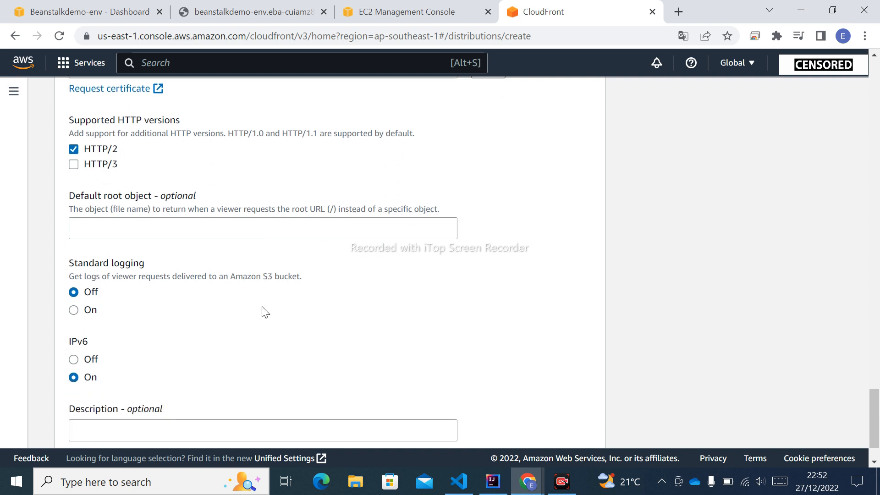
scroll(118, 345, down, 1)
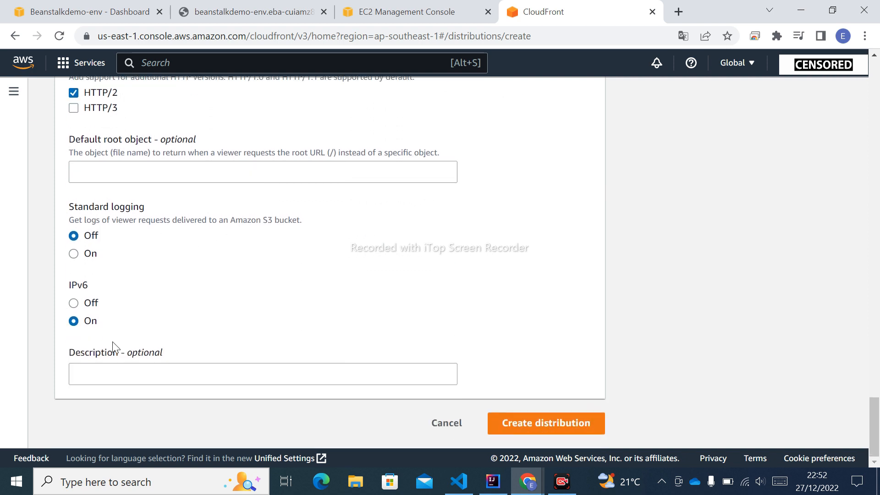
click(72, 304)
Step: Recheck the origin and default cache behavior settings, and create the distribution
scroll(517, 393, up, 10)
scroll(518, 393, up, 15)
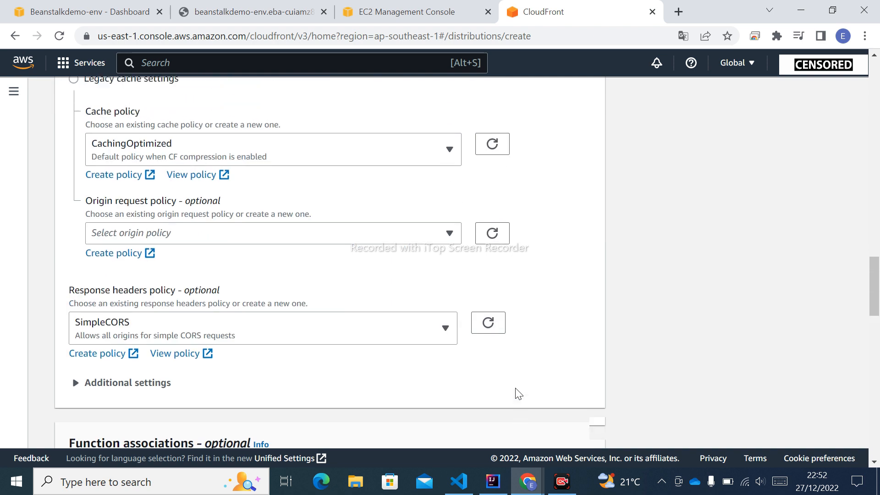
scroll(518, 393, up, 12)
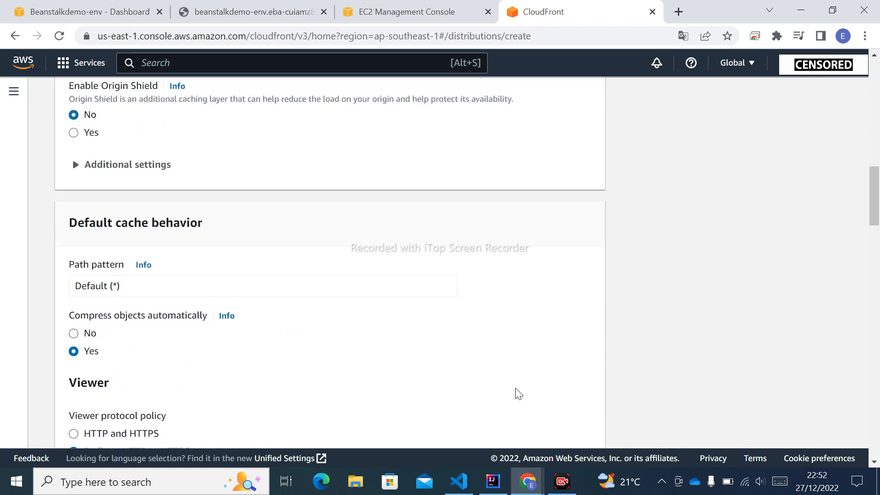
scroll(518, 393, up, 8)
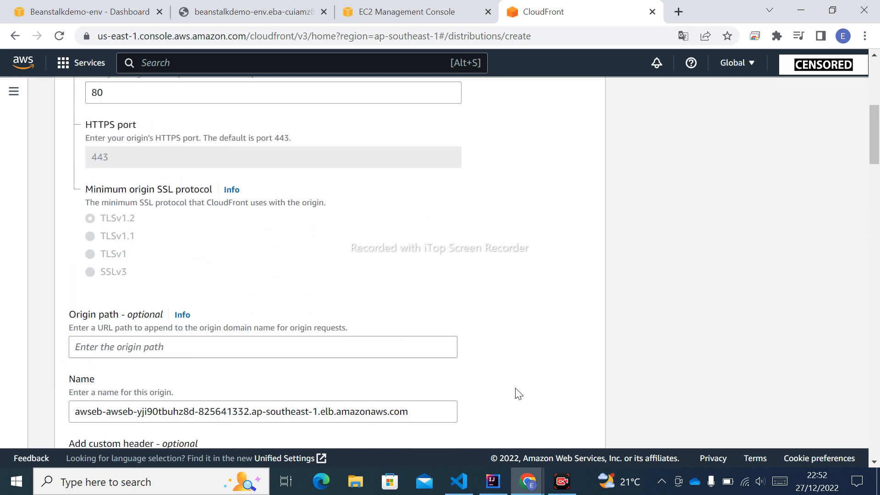
scroll(518, 393, down, 20)
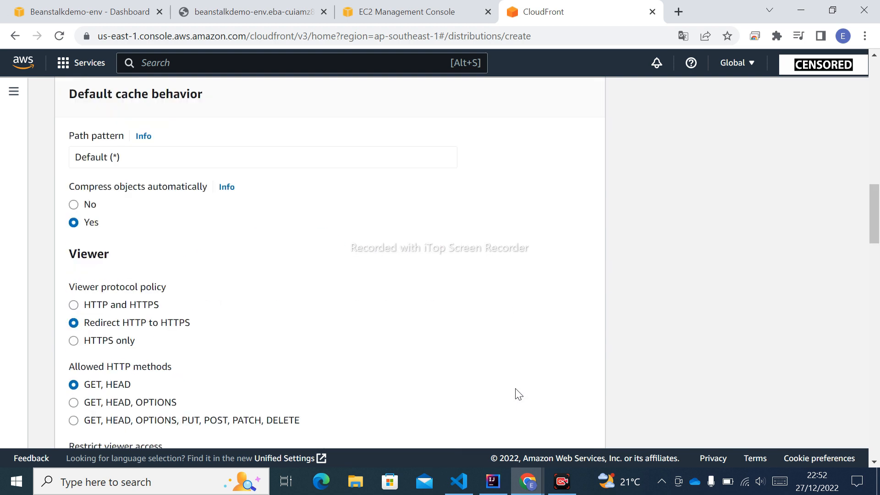
scroll(517, 393, down, 6)
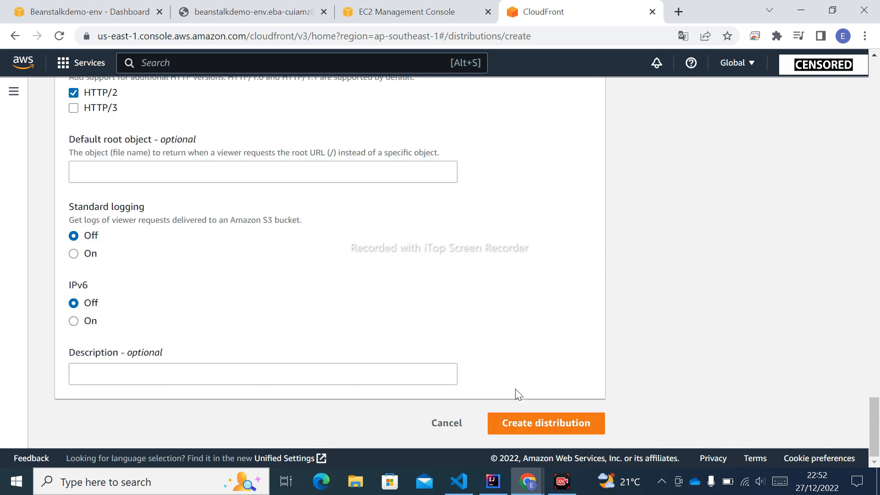
click(573, 426)
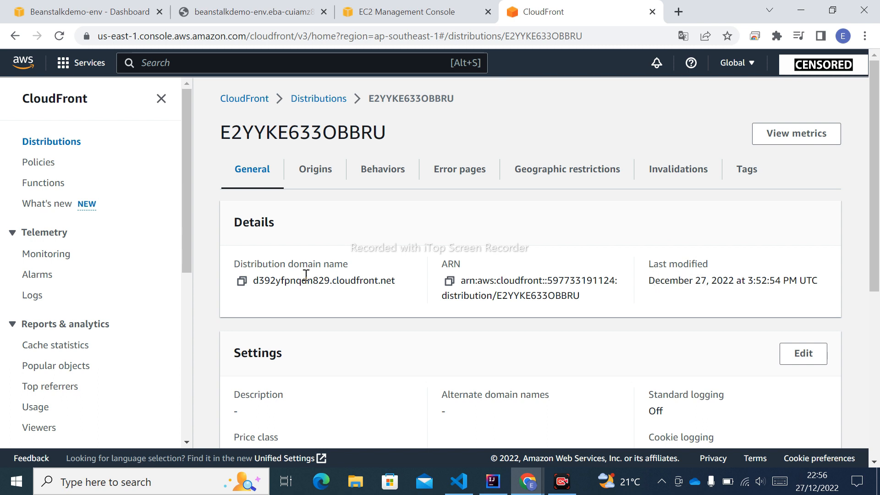
Step: Open the new distribution's domain name in a new browser tab and inspect the page's full address
click(242, 283)
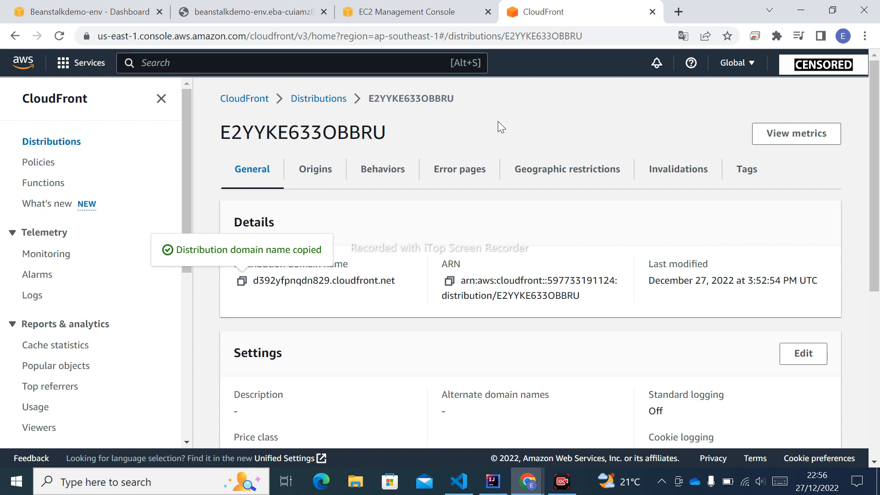
click(678, 12)
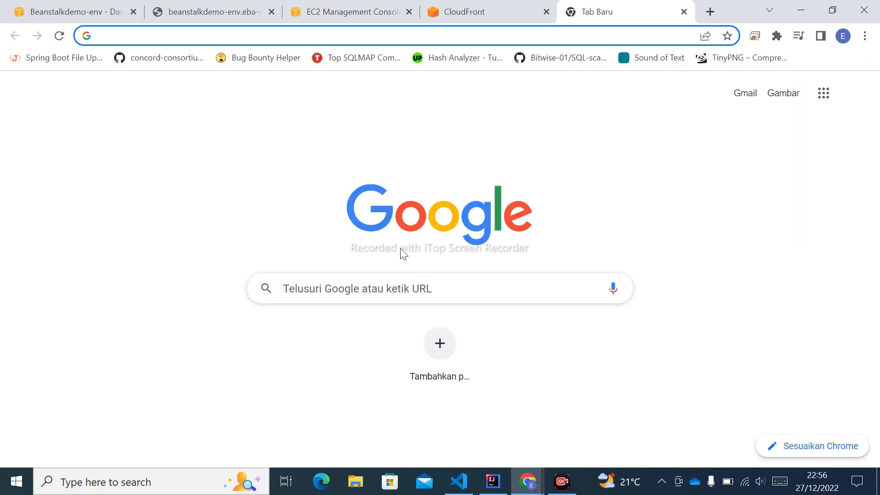
key(ctrl+v)
key(Return)
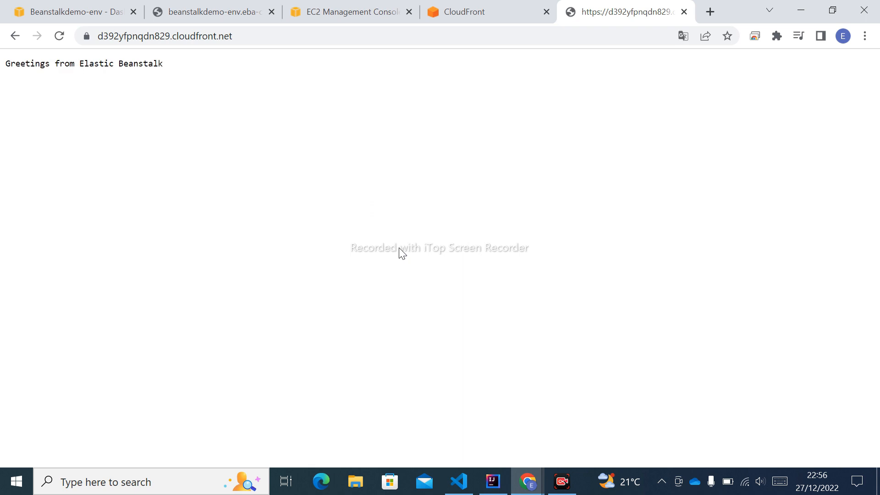
click(114, 39)
click(191, 36)
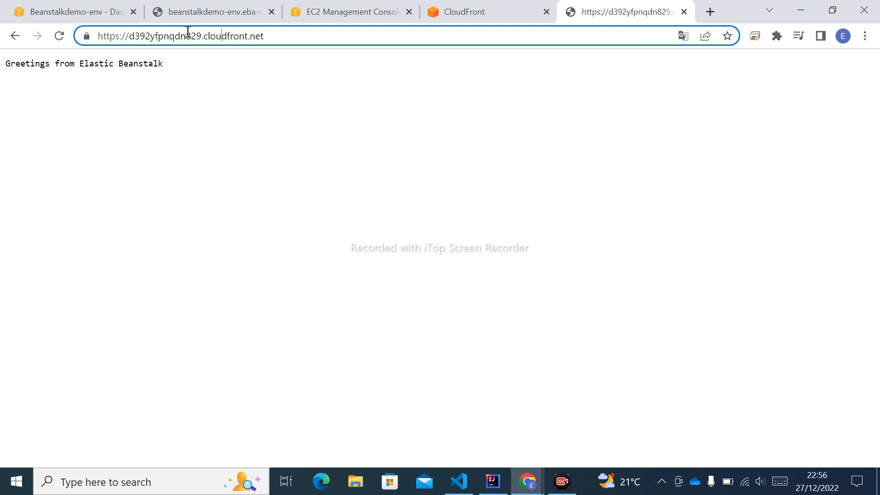
click(248, 79)
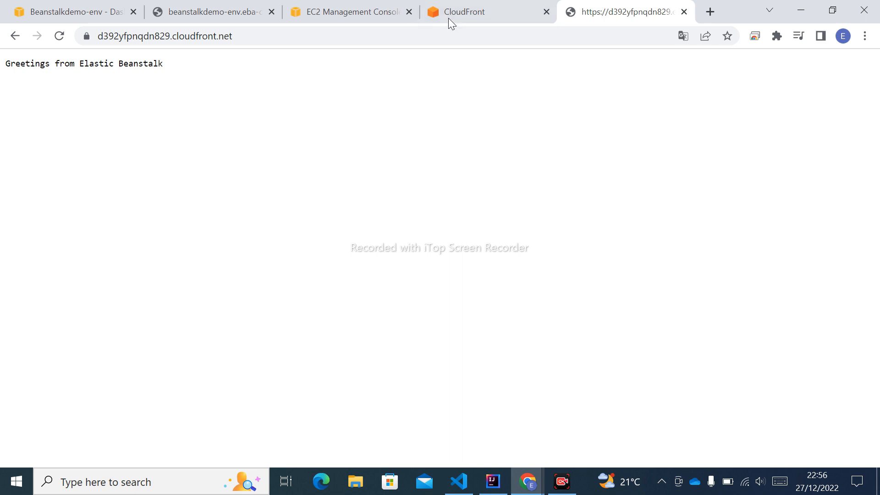
Step: View the API_URL constant in the frontend's retrieve.js in Visual Studio Code, and return to the CloudFront distribution in Chrome
mouse_move(447, 18)
click(455, 12)
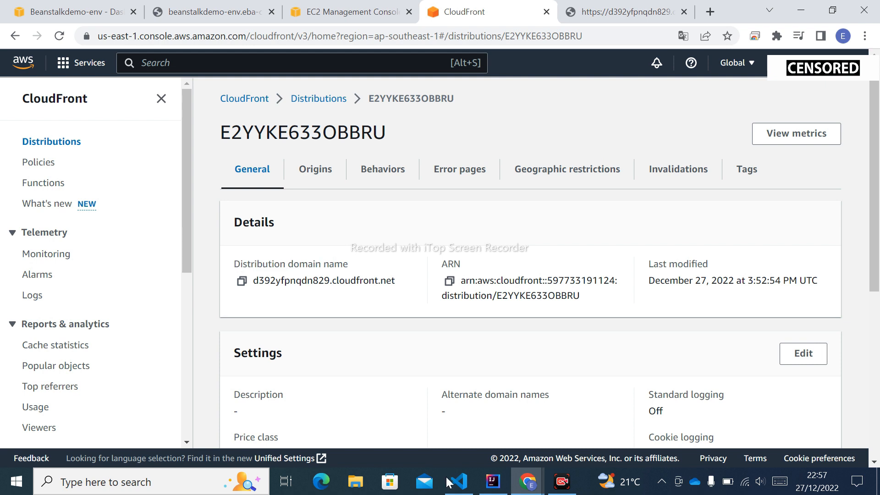
click(459, 483)
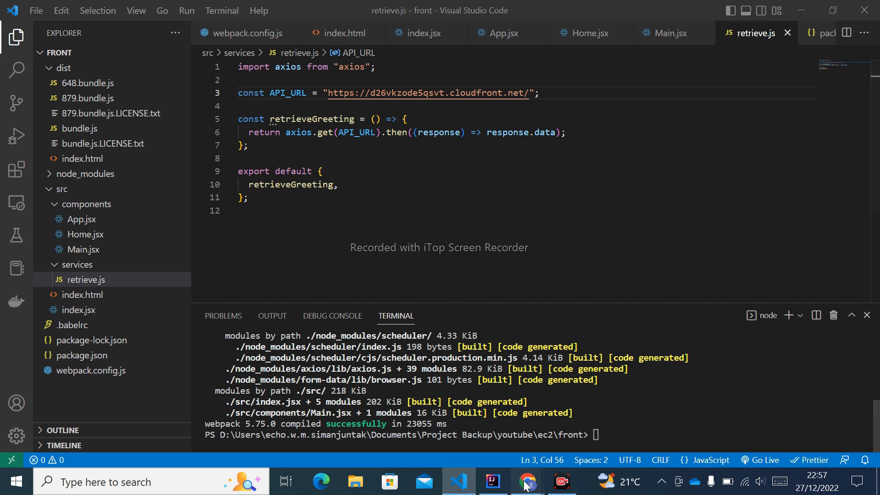
mouse_move(527, 481)
click(576, 411)
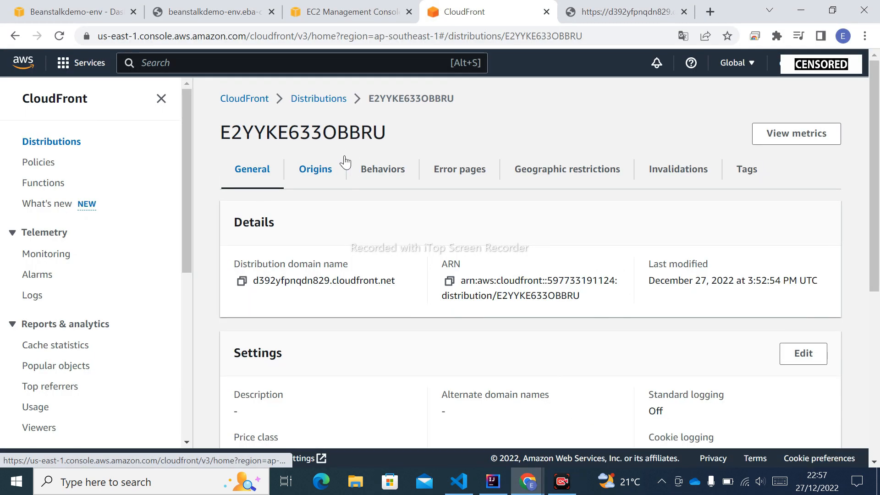
Step: Search the AWS services for s3 from the EC2 console and open the S3 buckets page
key(ctrl+shift+Tab)
click(245, 66)
text(s3)
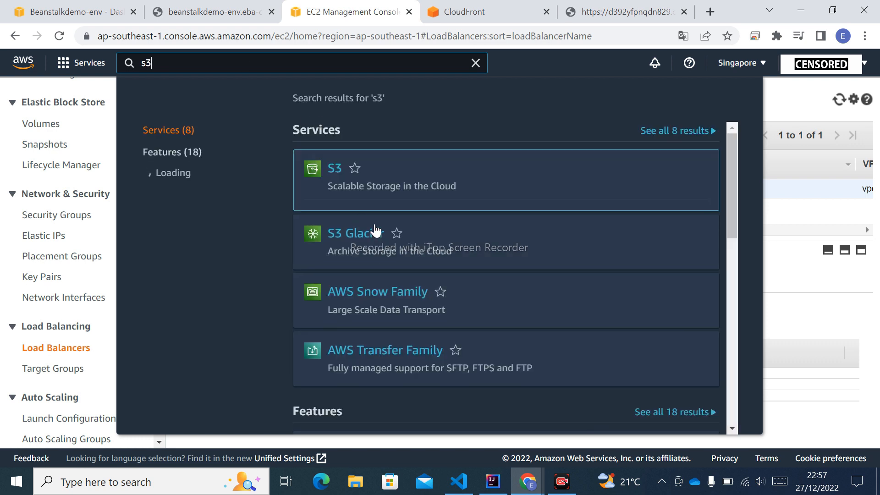
click(335, 173)
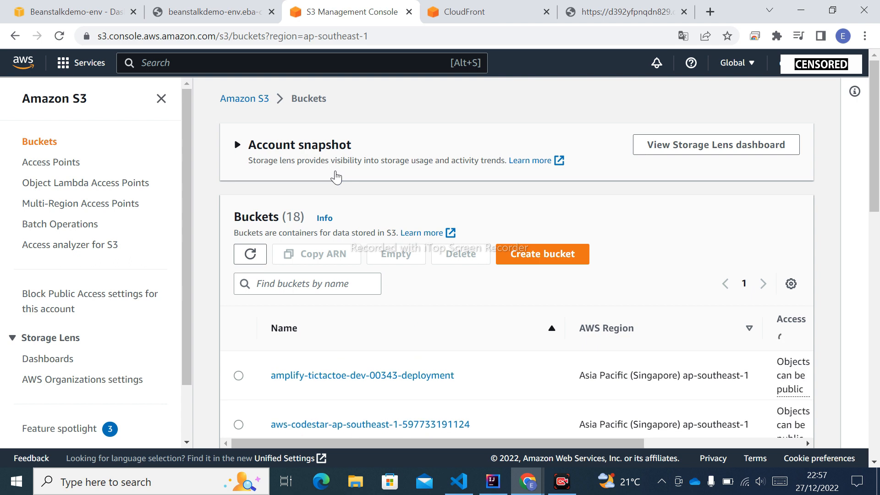
click(336, 177)
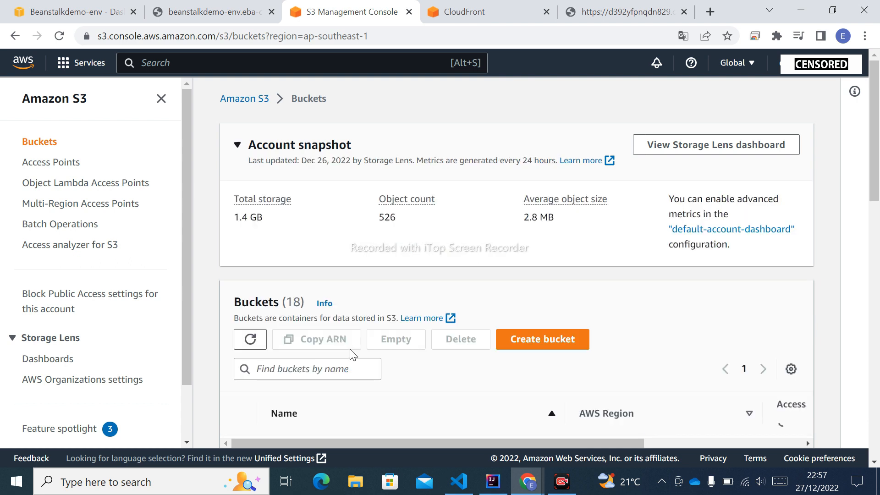
Step: Start creating a new S3 bucket and name it elastic-demo-frontend
click(556, 343)
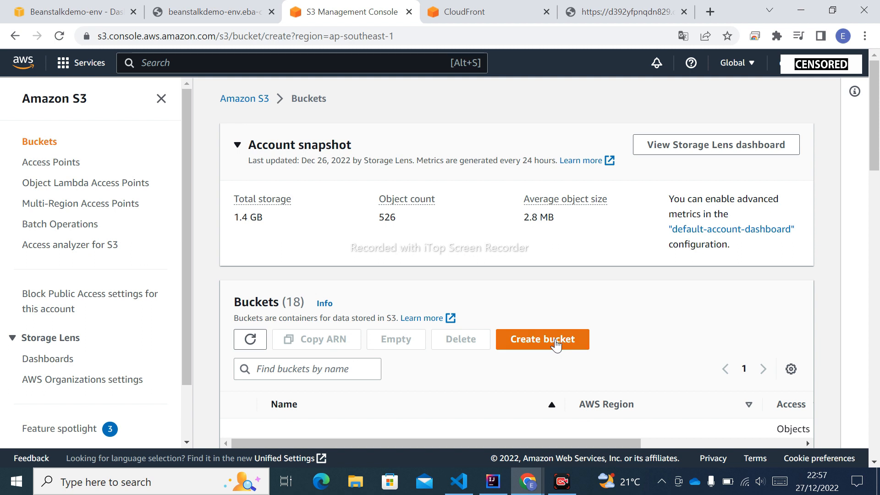
click(233, 256)
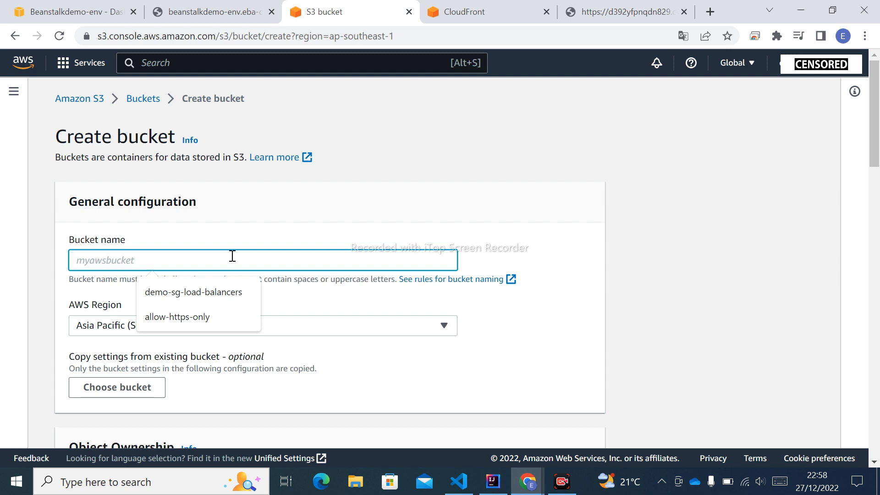
text(el)
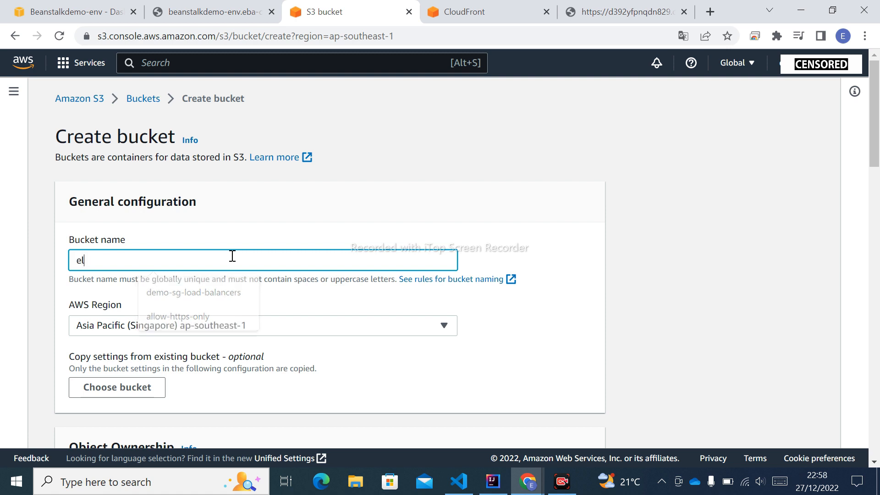
text(astic-demo-frontend)
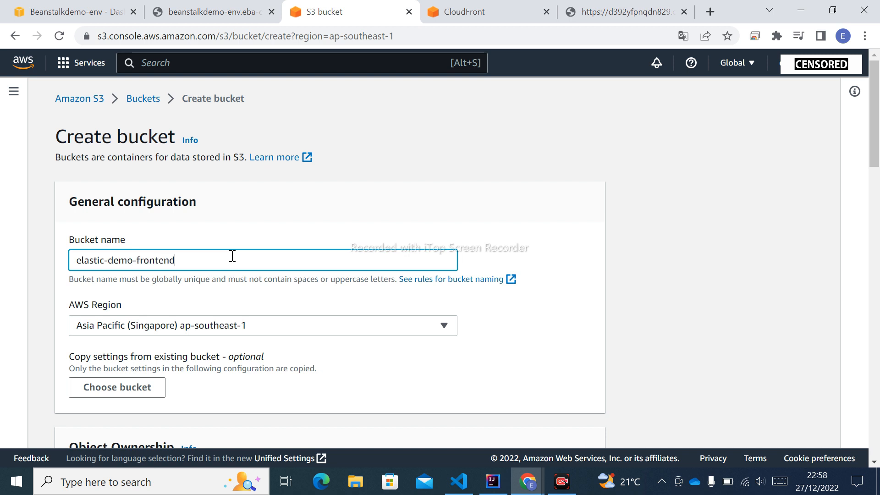
Step: Review the new bucket's object ownership, public access, versioning, tags and default encryption settings
scroll(334, 291, down, 1)
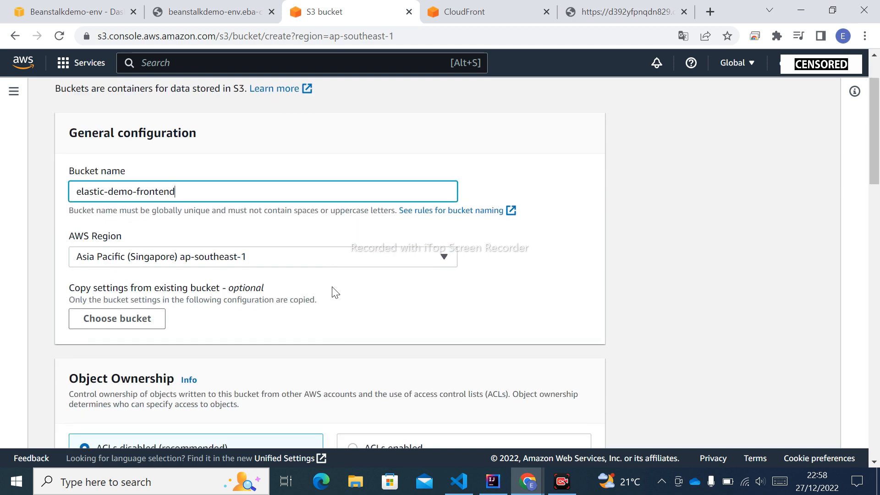
scroll(334, 290, down, 1)
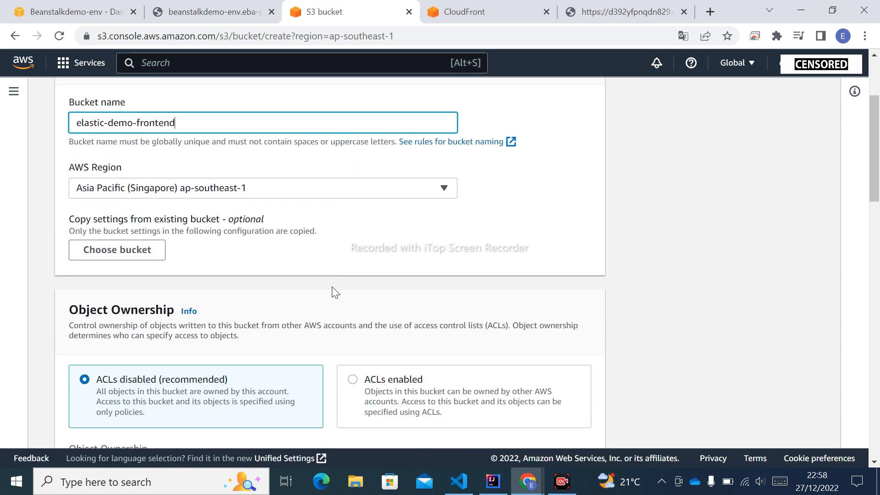
scroll(332, 284, down, 1)
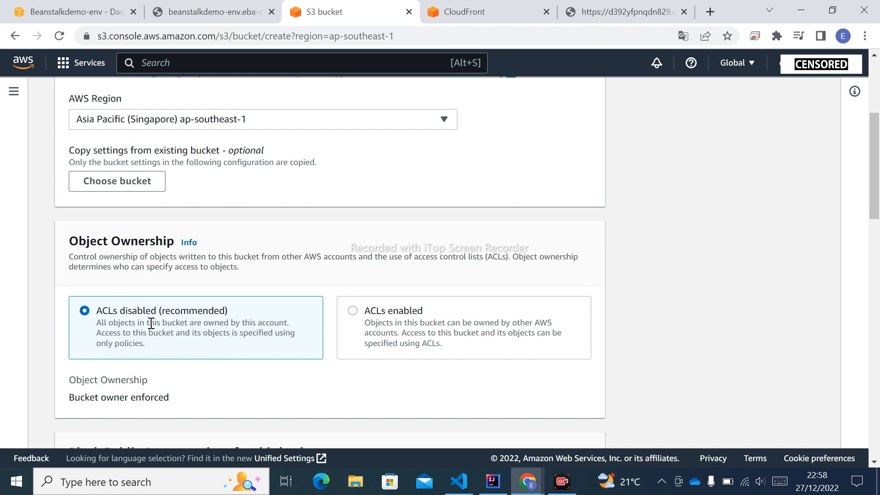
scroll(151, 324, down, 1)
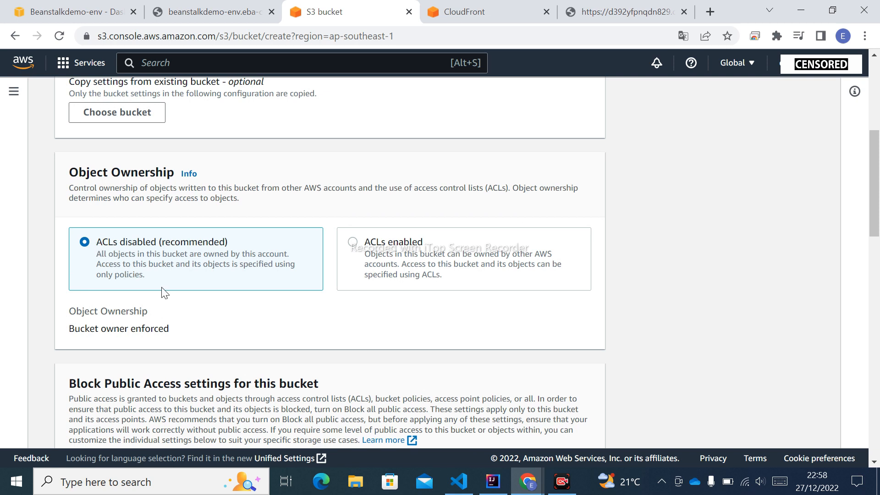
scroll(163, 293, down, 3)
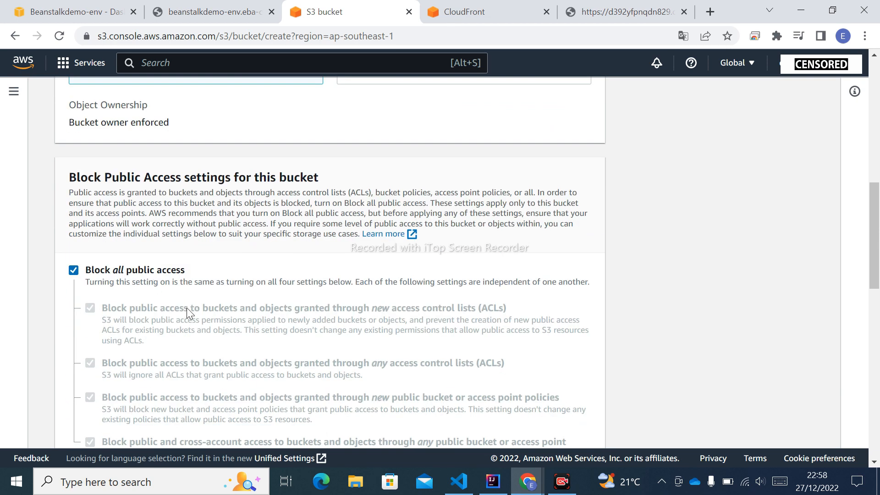
scroll(186, 307, down, 3)
scroll(188, 313, down, 3)
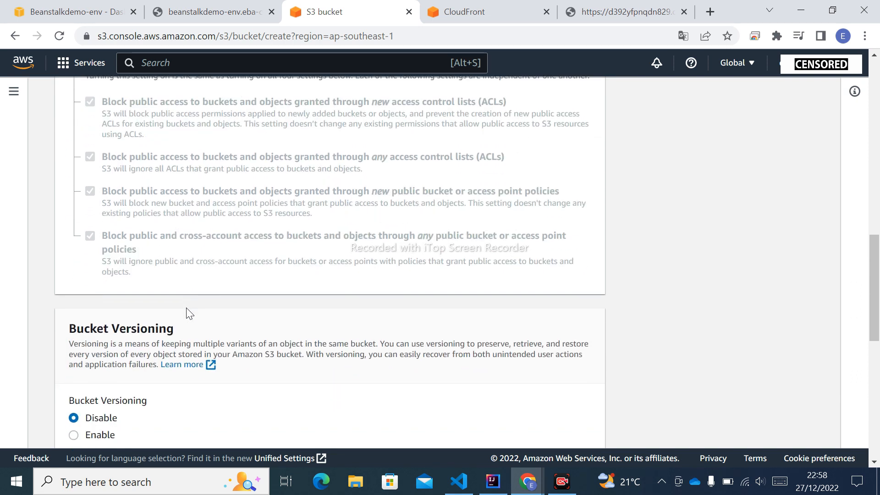
scroll(186, 314, down, 1)
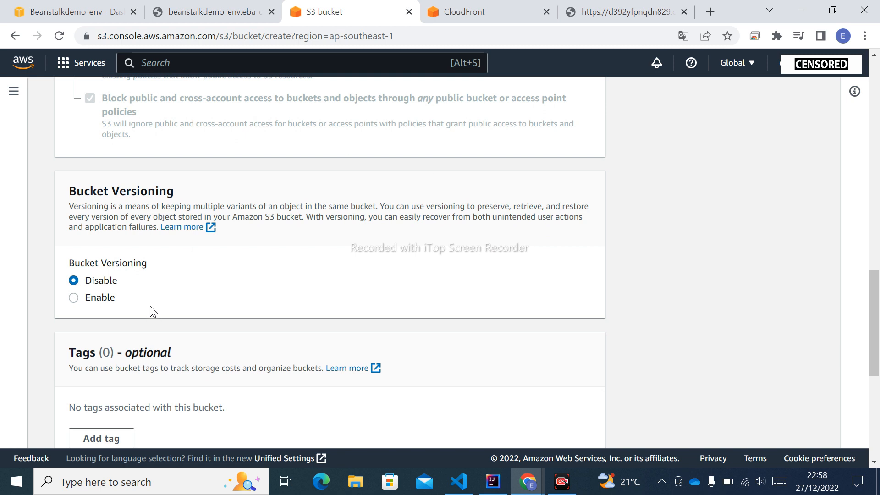
scroll(167, 296, down, 3)
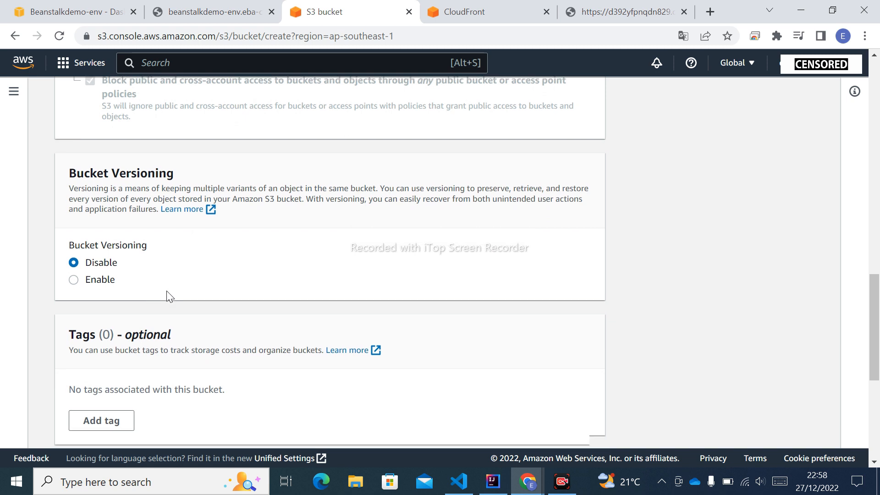
scroll(170, 296, down, 1)
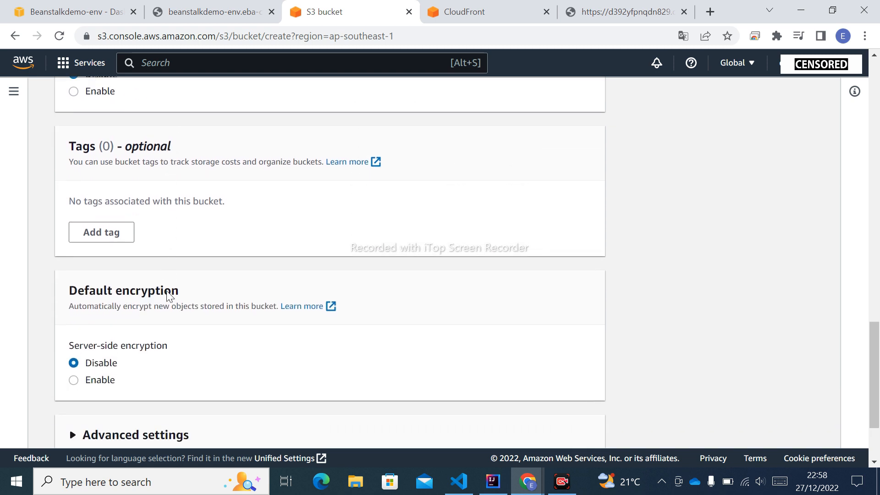
scroll(172, 291, up, 2)
scroll(166, 293, down, 2)
scroll(225, 371, down, 2)
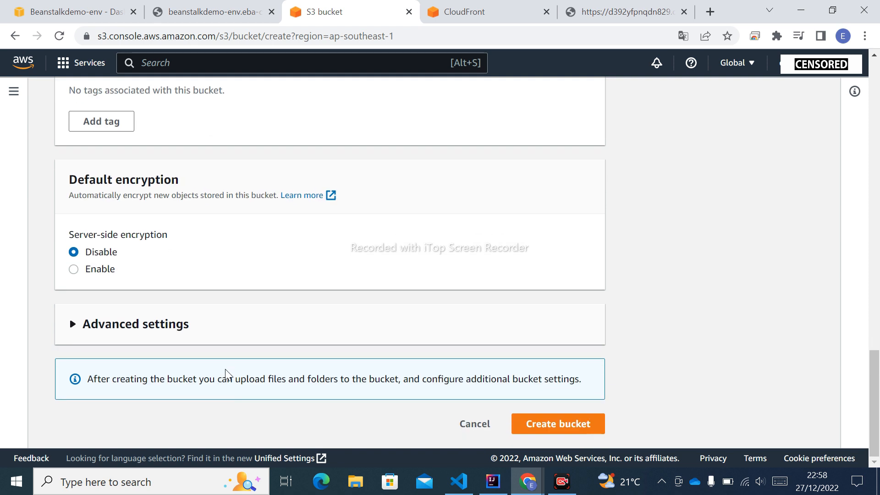
Step: Expand the advanced settings to check Object Lock, and create the elastic-demo-frontend bucket with the default options
click(73, 326)
scroll(212, 306, down, 3)
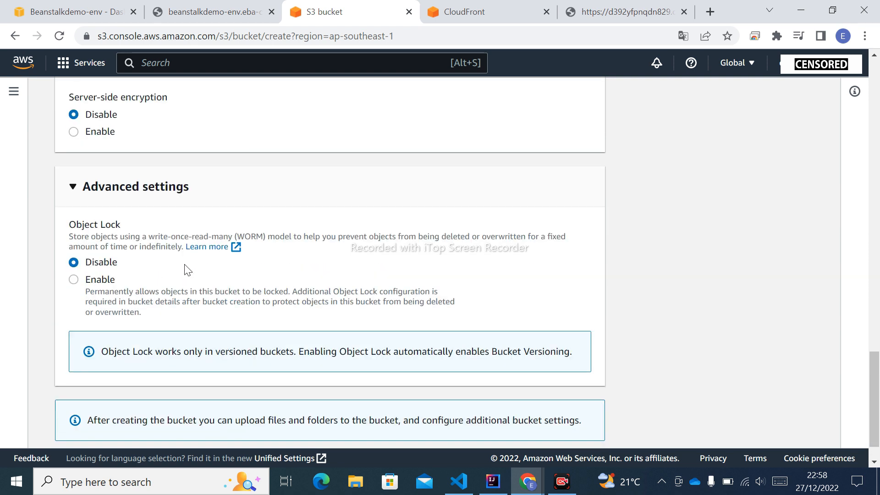
scroll(187, 269, down, 1)
scroll(186, 271, up, 20)
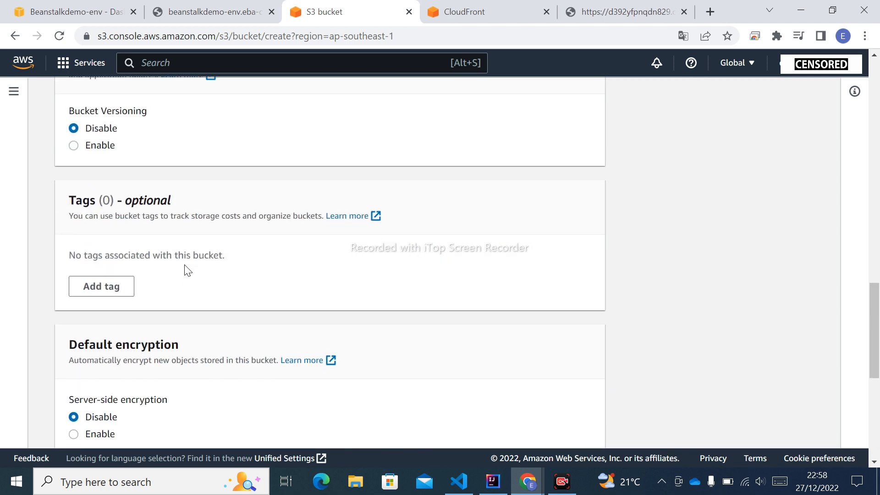
scroll(184, 265, up, 8)
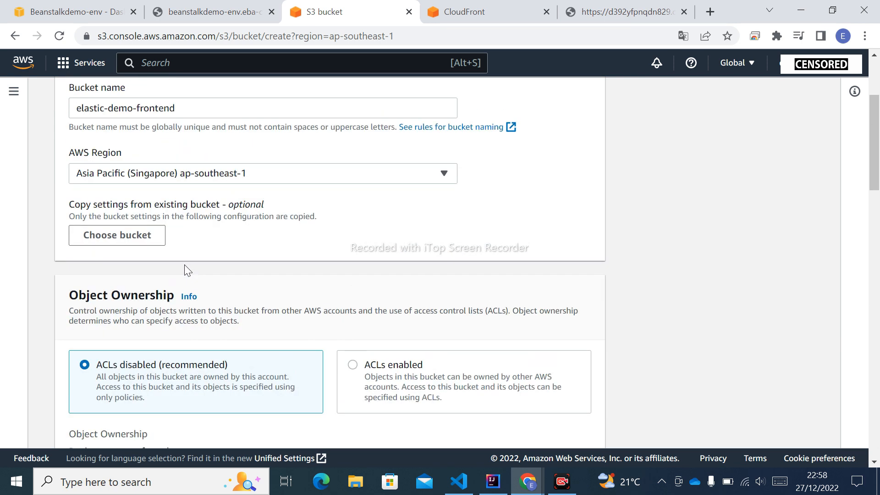
scroll(185, 265, down, 20)
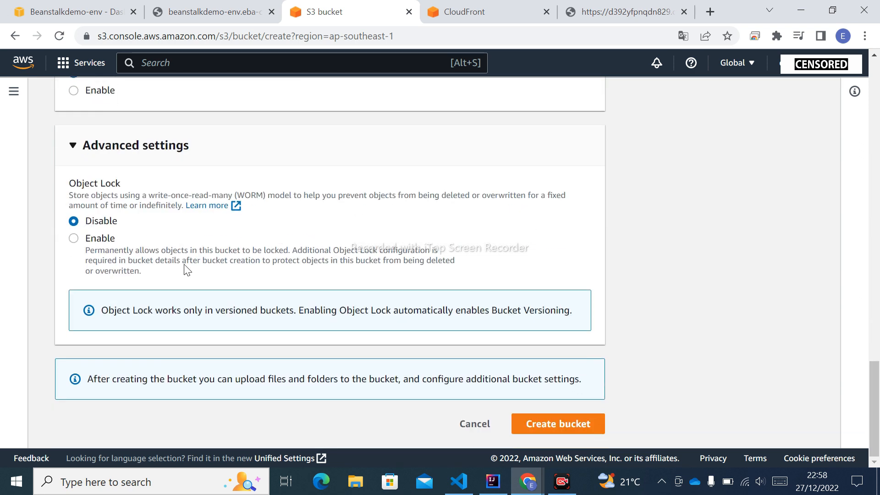
click(545, 430)
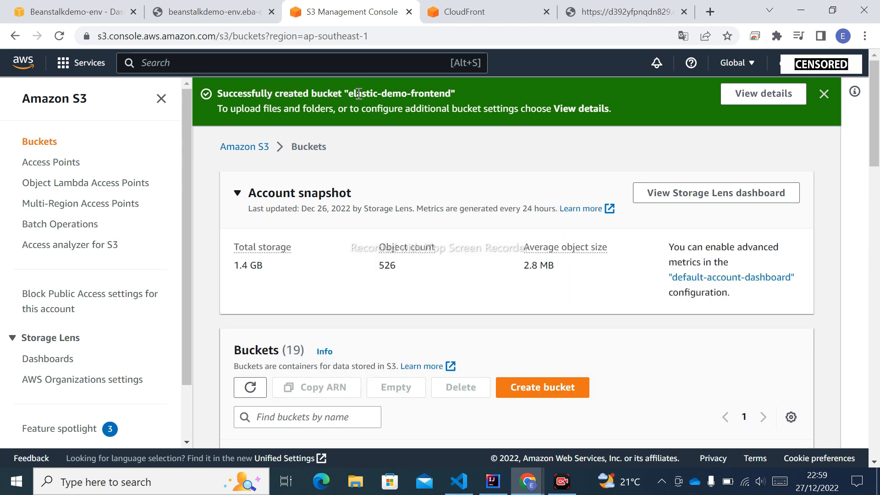
Step: Find the elastic-demo-frontend bucket in the bucket list and open its objects
scroll(371, 288, down, 8)
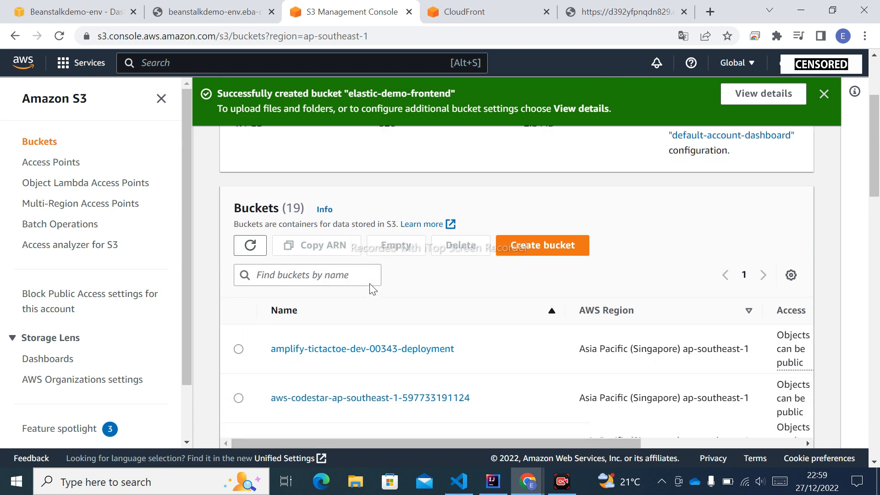
scroll(389, 344, down, 7)
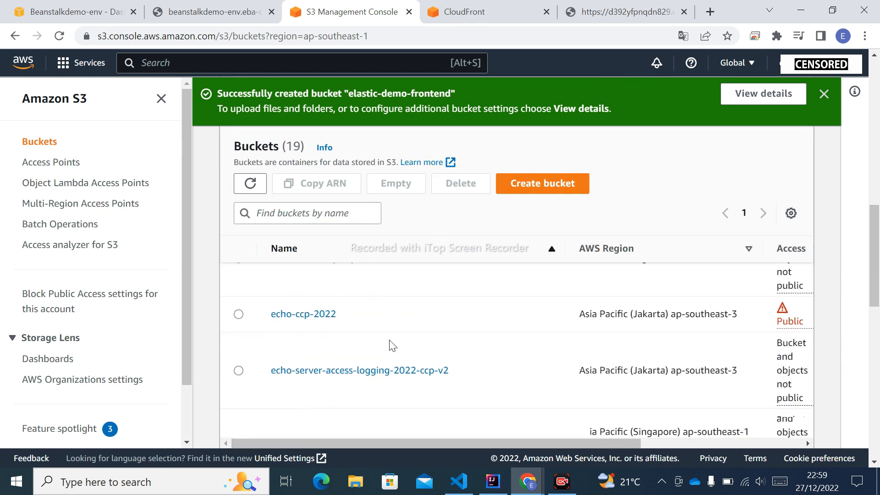
scroll(390, 345, down, 3)
click(345, 293)
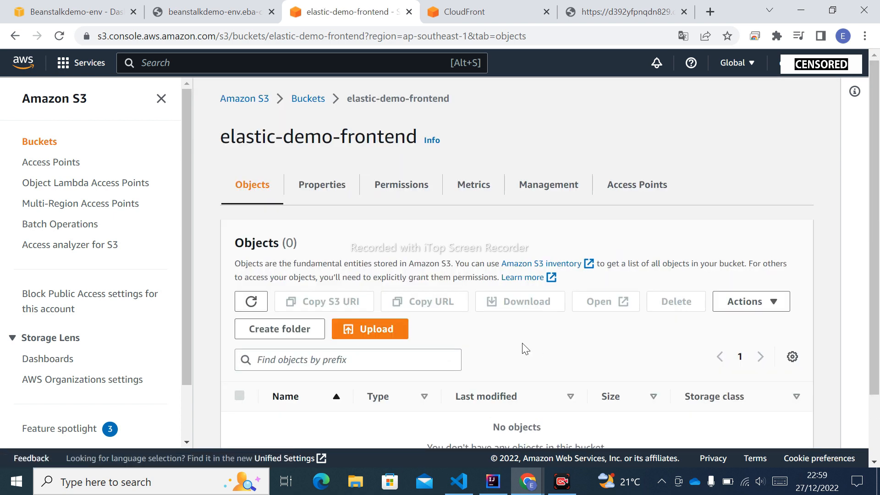
scroll(522, 348, down, 2)
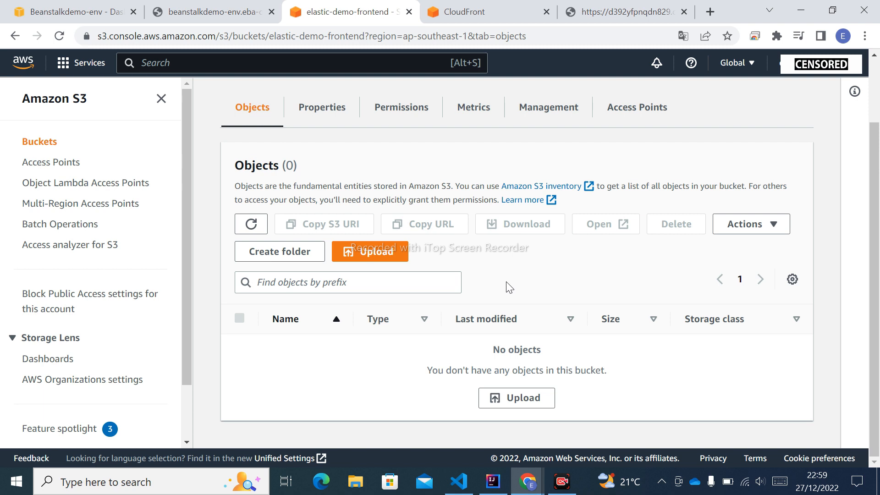
Step: Switch to Visual Studio Code, check the build script in package.json, and run npm run build in the terminal
click(468, 486)
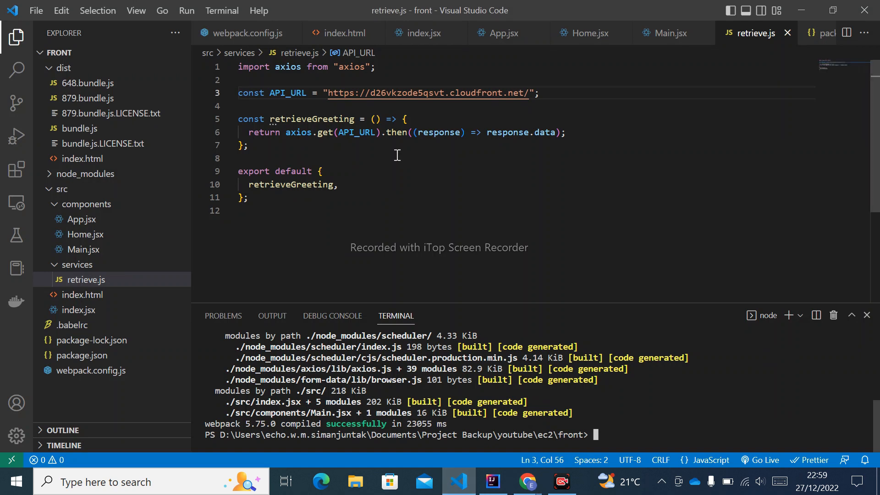
click(94, 356)
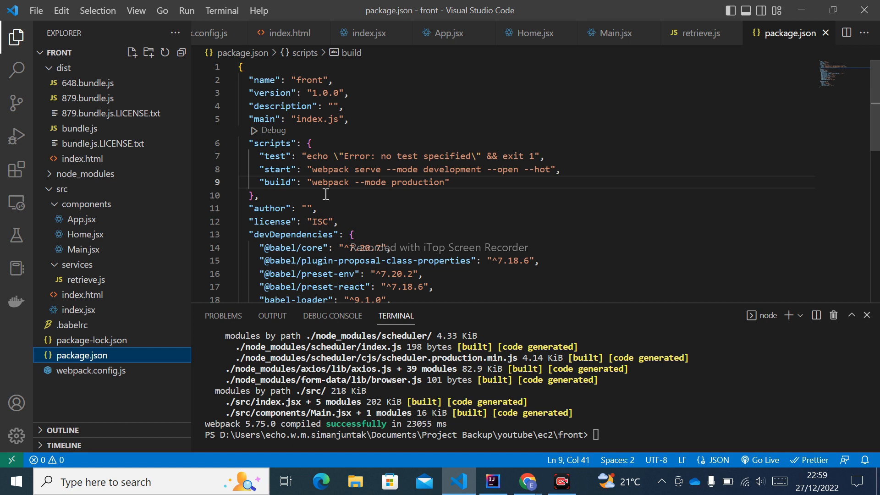
click(680, 435)
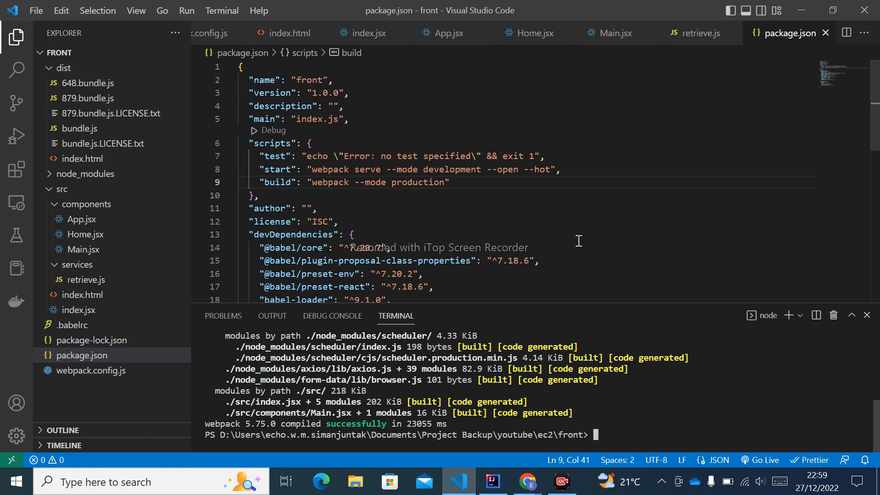
text(np)
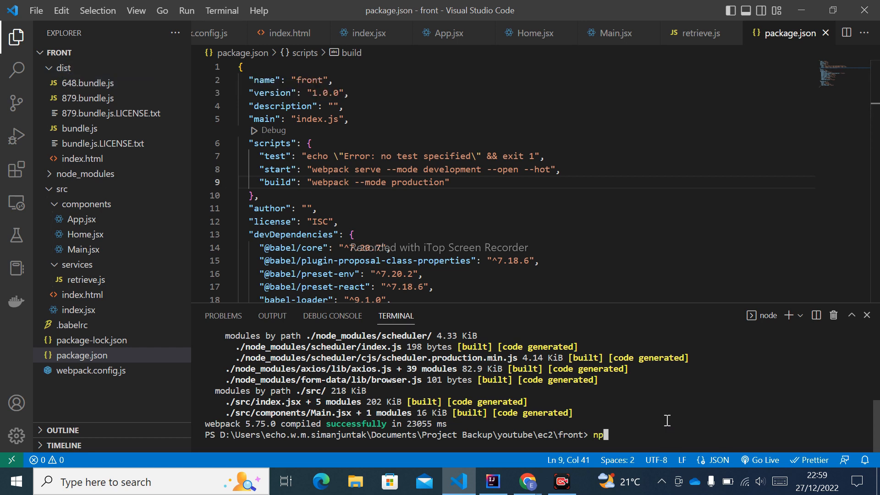
text(m run build)
key(Return)
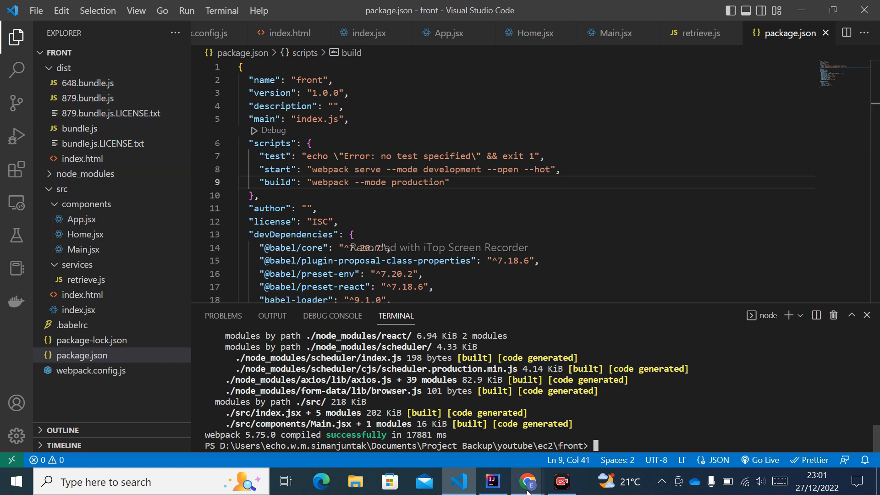
Step: Return to the S3 bucket in Chrome and open the upload page for elastic-demo-frontend
mouse_move(527, 491)
click(576, 439)
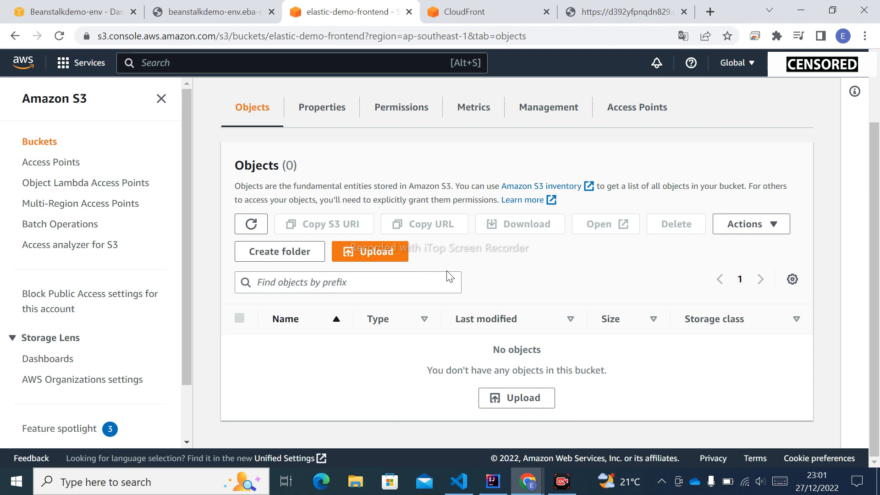
click(523, 398)
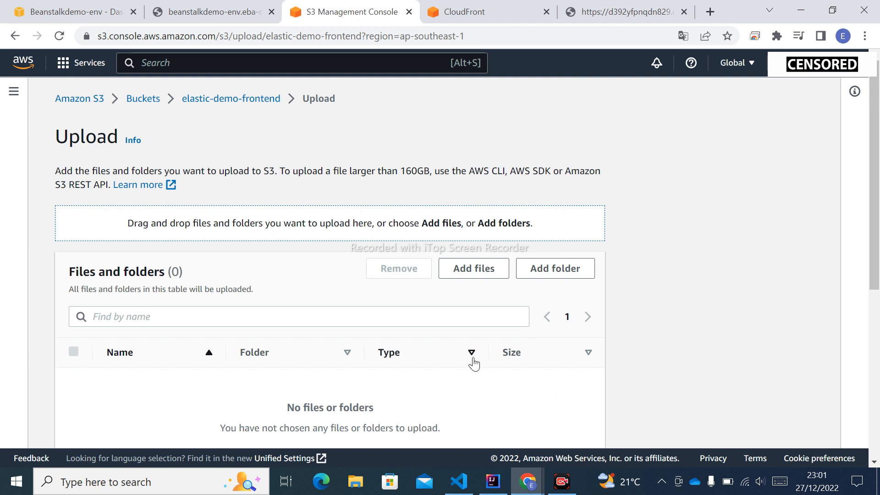
scroll(268, 263, down, 6)
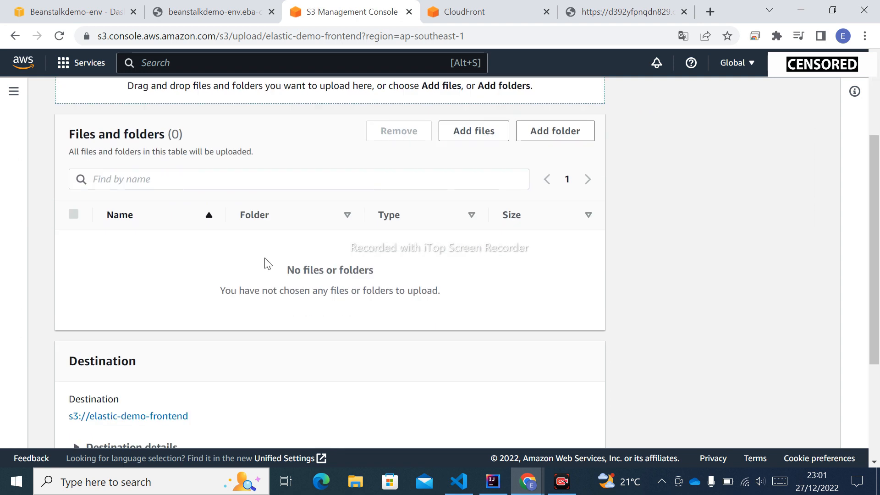
scroll(268, 264, up, 6)
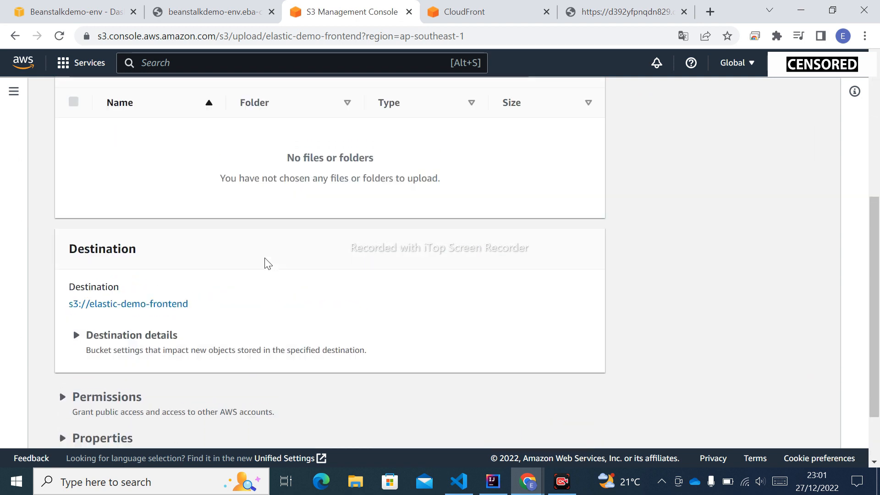
scroll(266, 261, down, 1)
Step: Add all six files from the front project's dist folder, including index.html and bundle.js, to the upload list
click(485, 180)
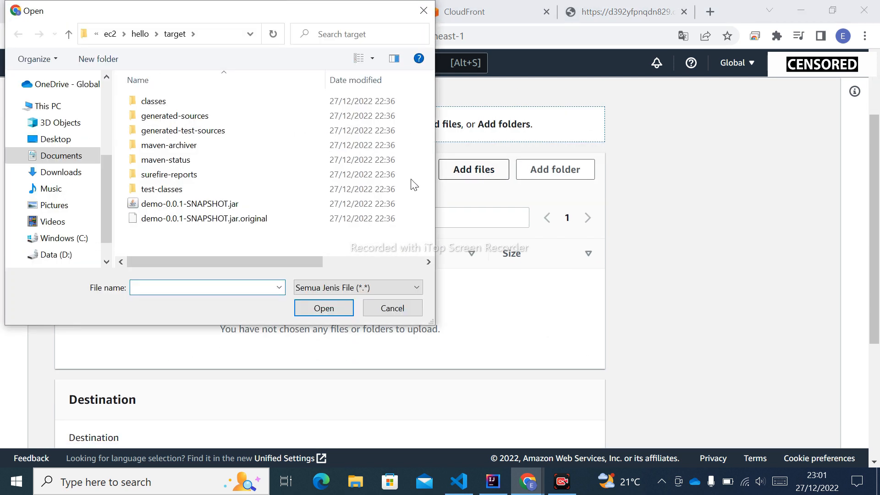
click(110, 34)
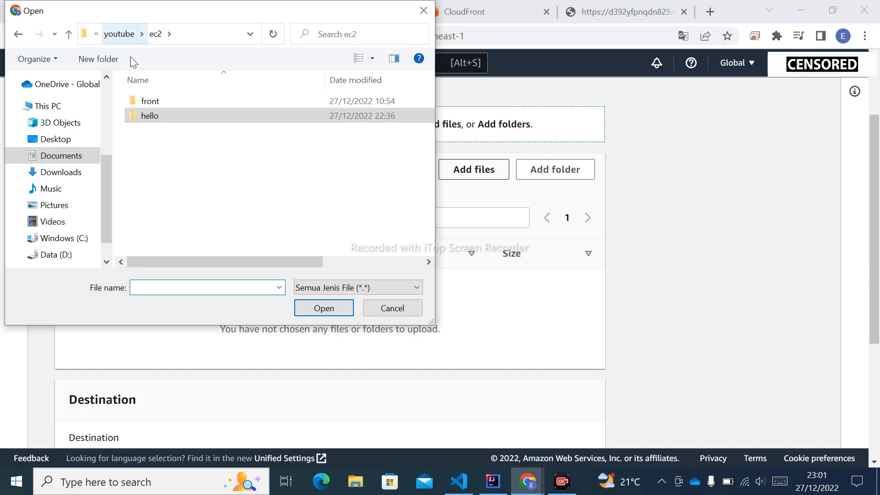
click(164, 103)
double_click(163, 103)
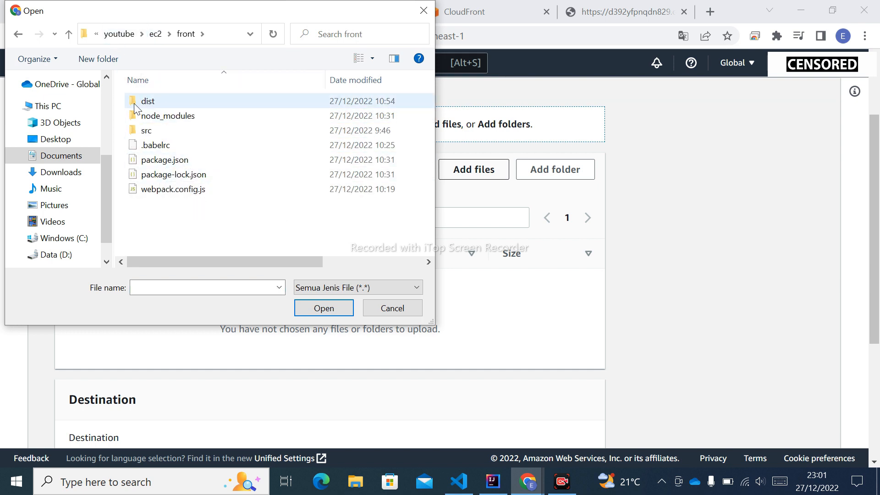
double_click(163, 103)
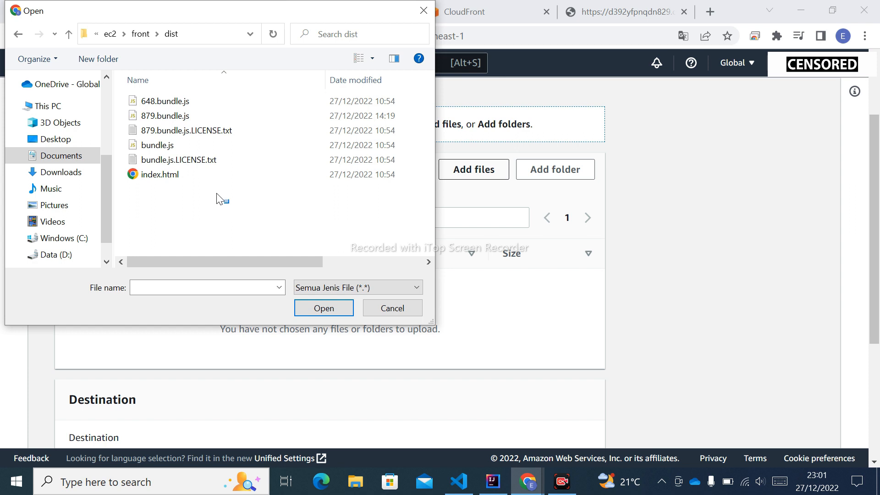
drag(229, 203, 133, 91)
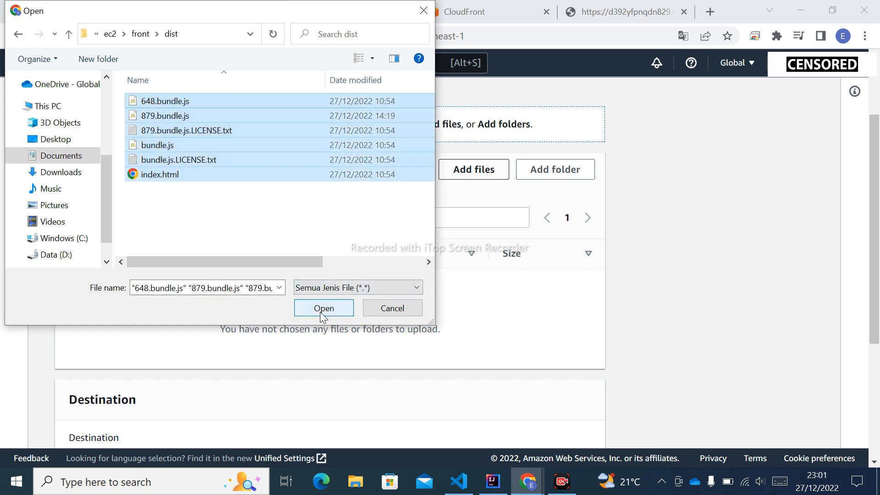
click(324, 311)
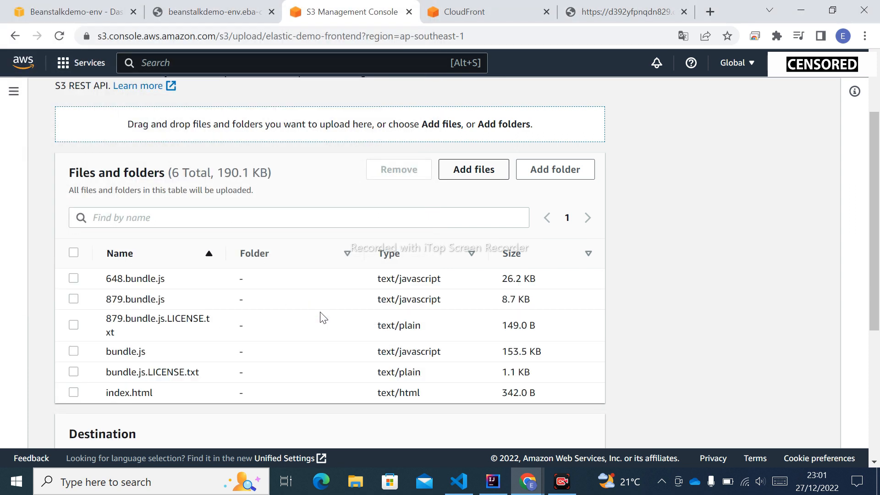
scroll(323, 316, down, 5)
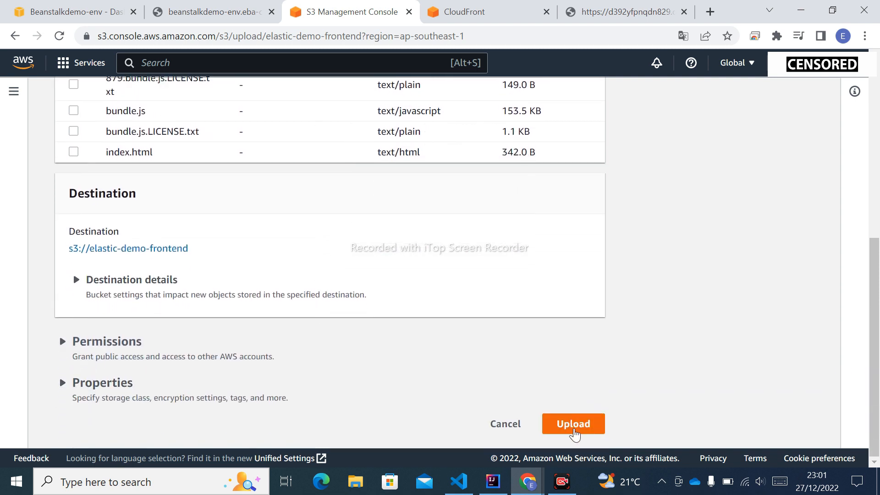
Step: Upload the listed files to elastic-demo-frontend, close the upload status and check the bucket's objects
click(574, 426)
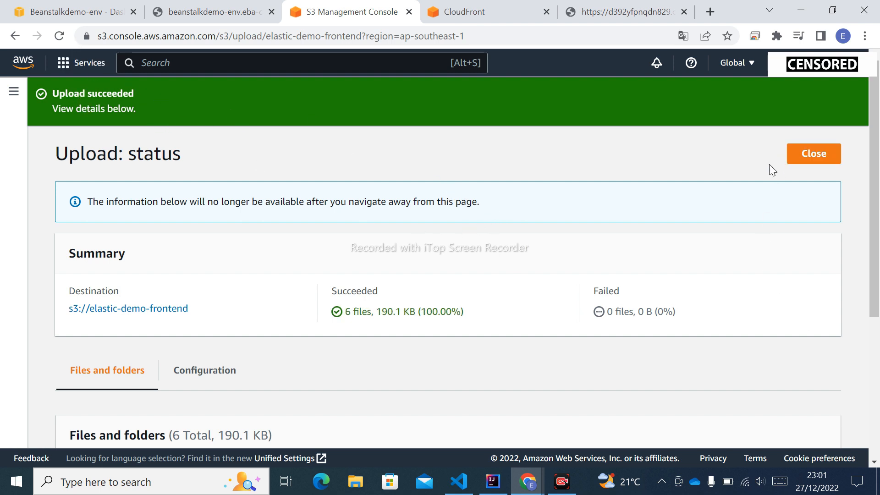
click(800, 156)
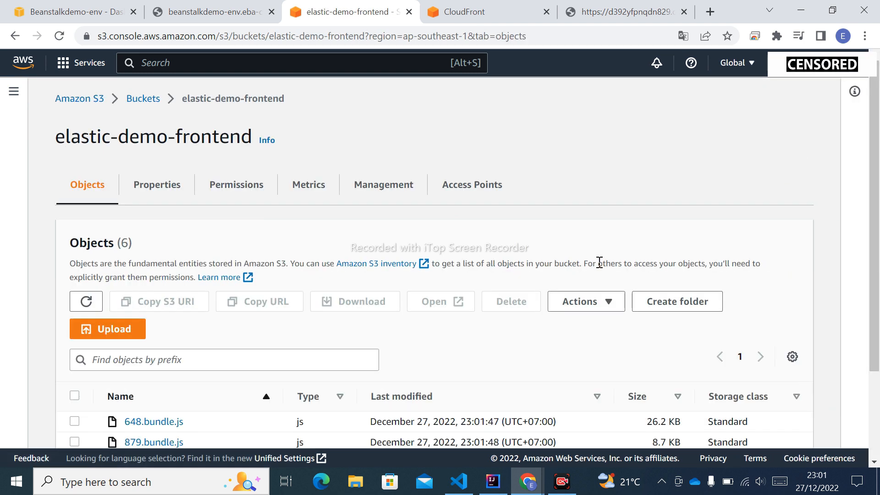
scroll(599, 263, down, 3)
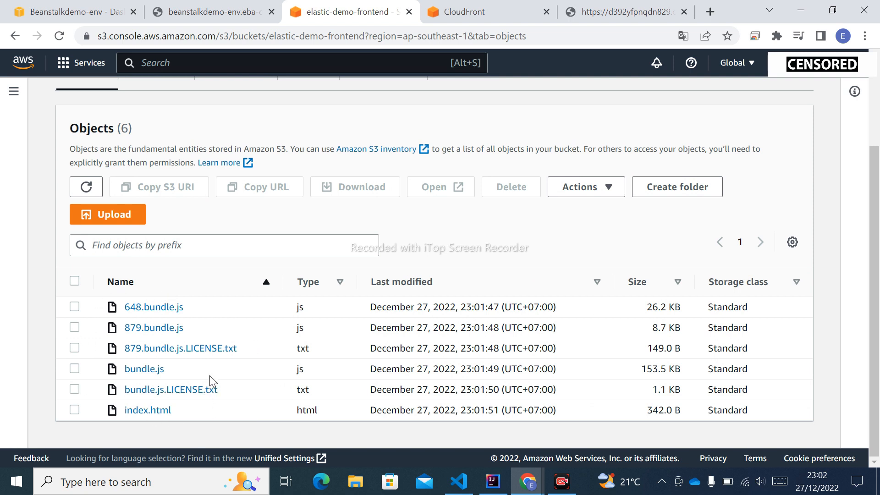
scroll(210, 302, up, 3)
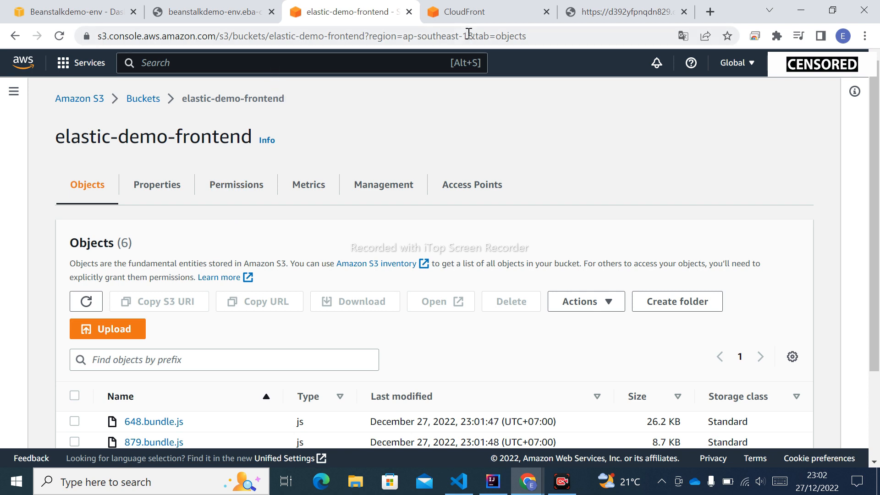
Step: In CloudFront, start a new distribution with the elastic-demo-frontend S3 bucket as its origin domain, checking the bucket name in S3
click(455, 14)
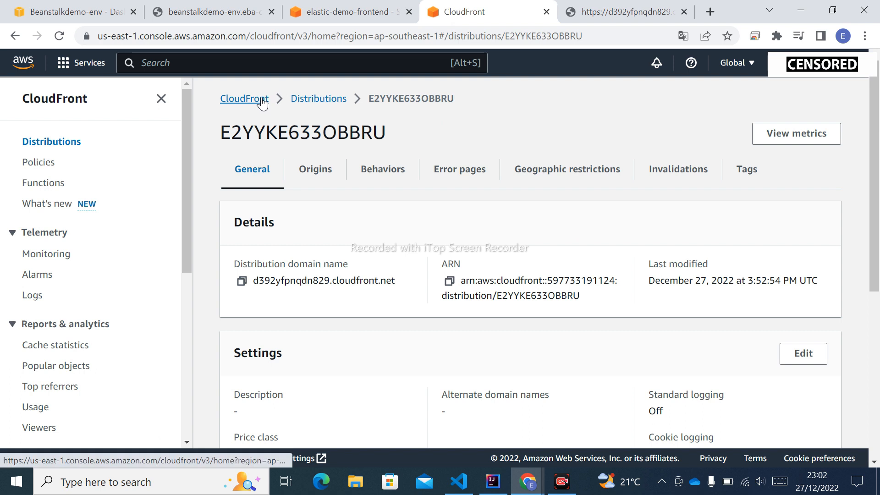
click(338, 100)
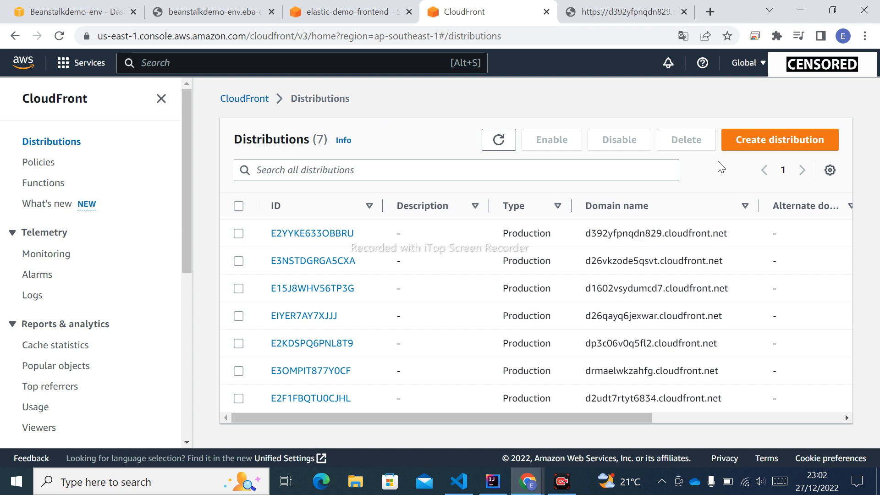
click(784, 142)
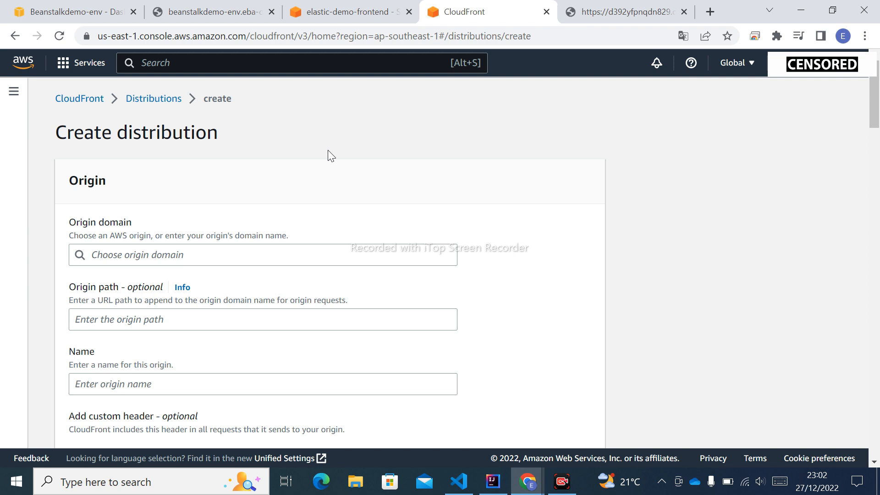
scroll(329, 153, down, 1)
click(170, 188)
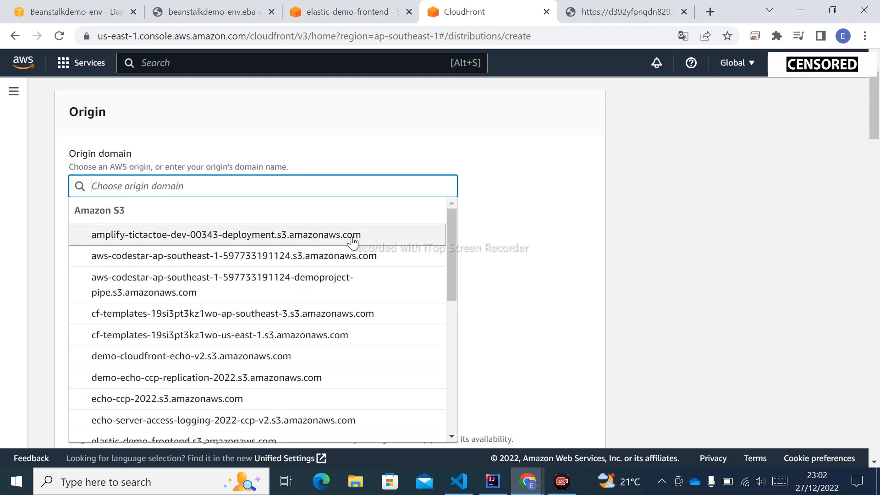
scroll(231, 298, down, 3)
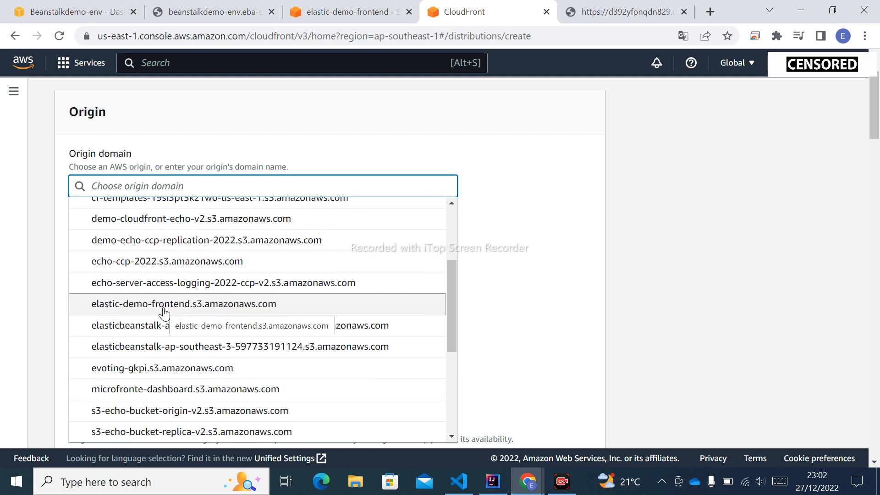
click(165, 304)
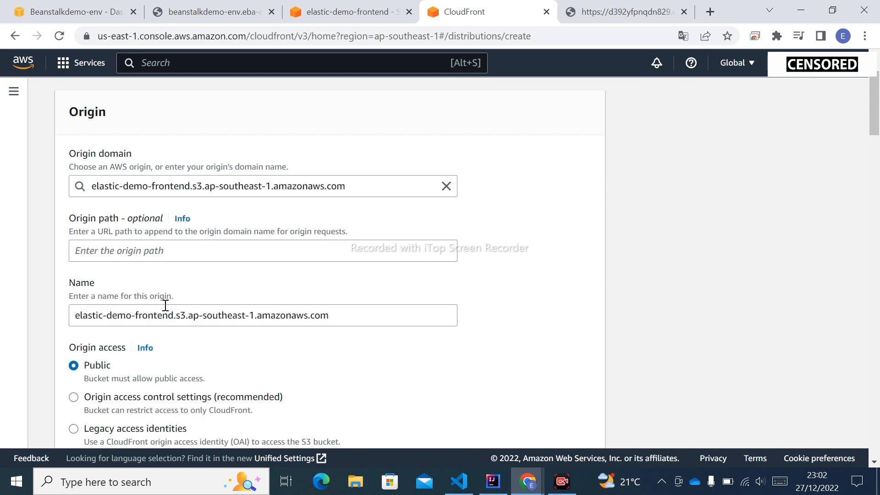
click(342, 12)
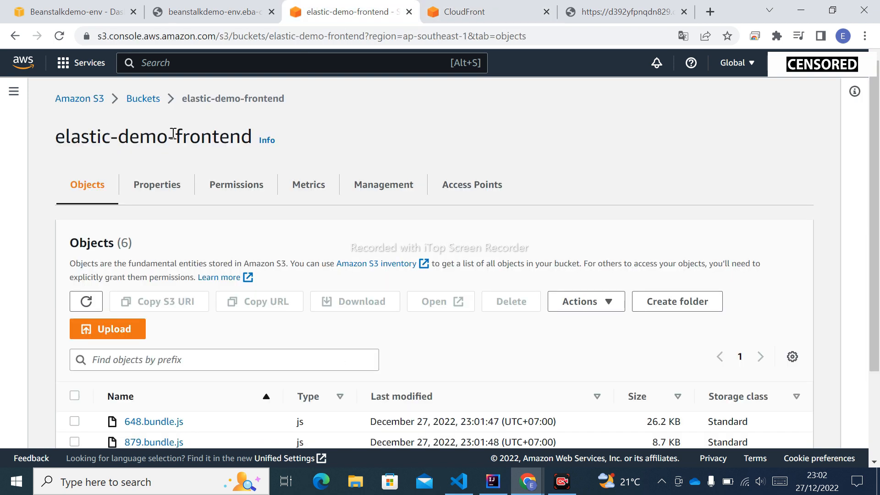
click(456, 14)
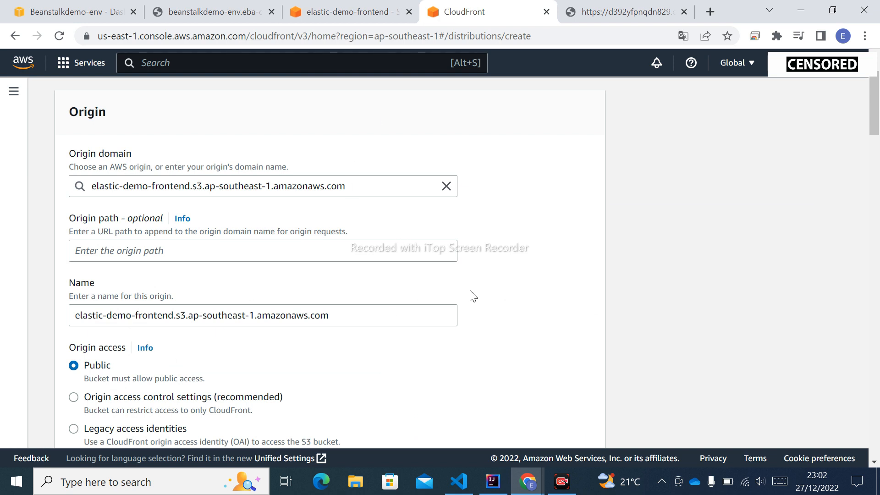
Step: Set origin access to origin access control settings and create a control setting for elastic-demo-frontend that signs requests
scroll(473, 296, down, 3)
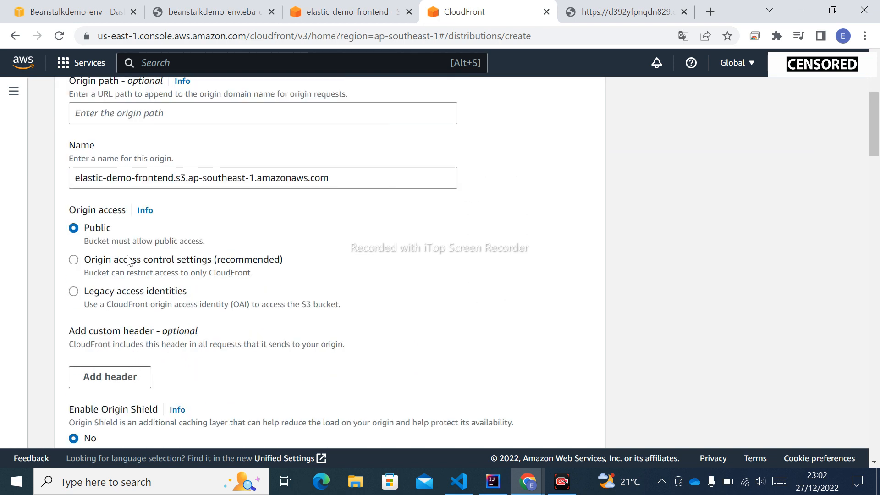
click(74, 260)
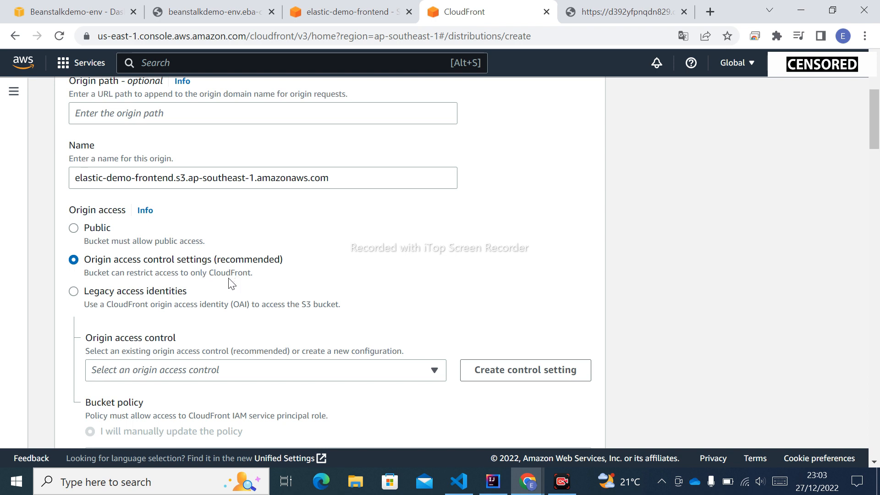
scroll(328, 292, down, 2)
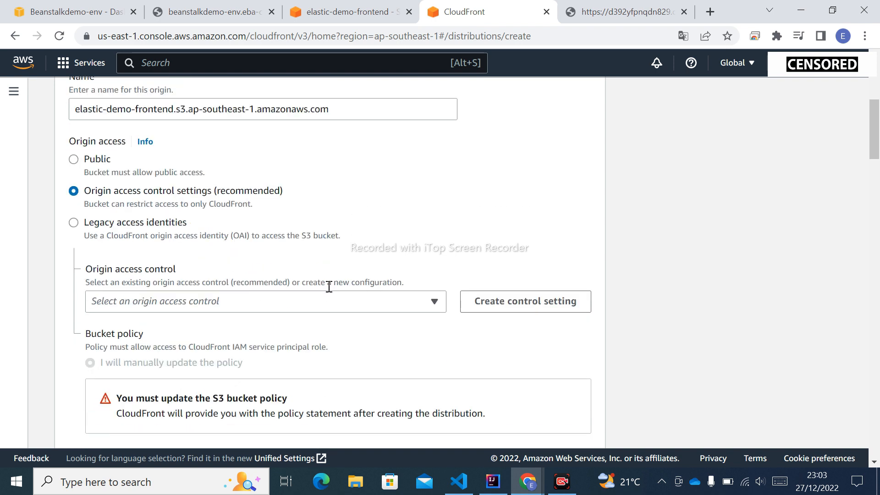
click(296, 303)
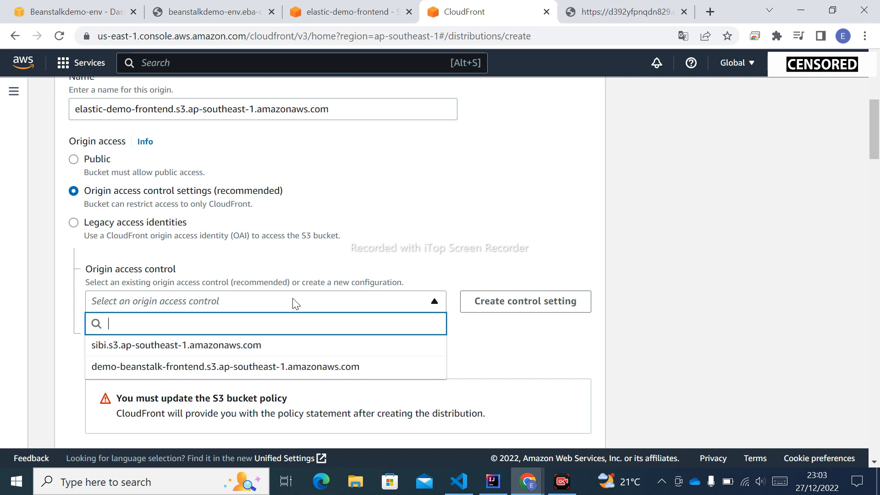
click(296, 302)
click(296, 302)
click(295, 302)
click(556, 313)
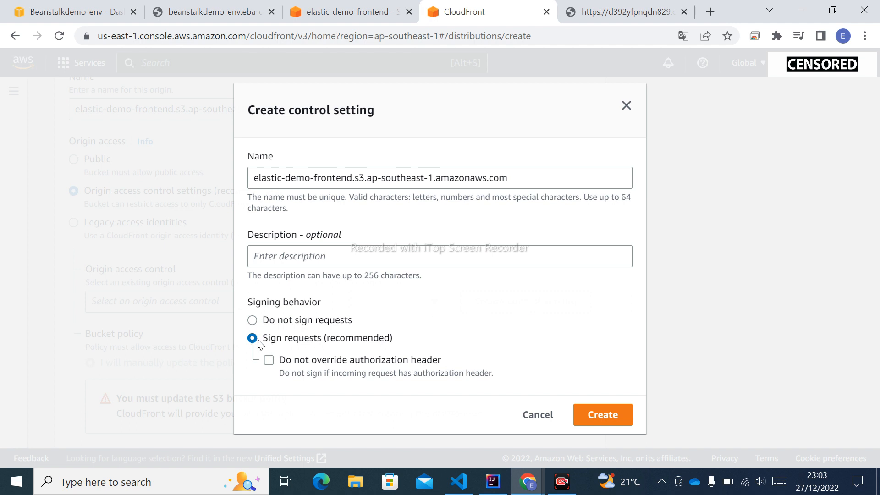
click(600, 414)
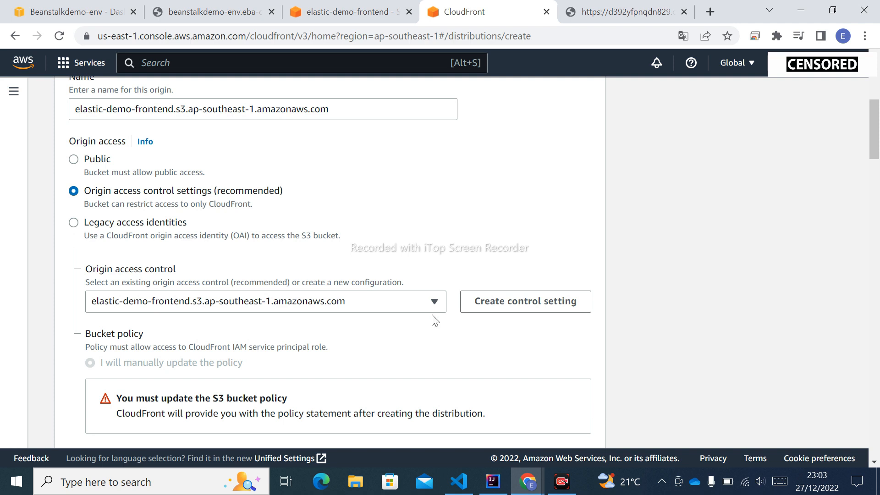
click(366, 301)
click(366, 301)
Step: Set the default cache behavior's viewer protocol policy to Redirect HTTP to HTTPS
scroll(309, 341, down, 2)
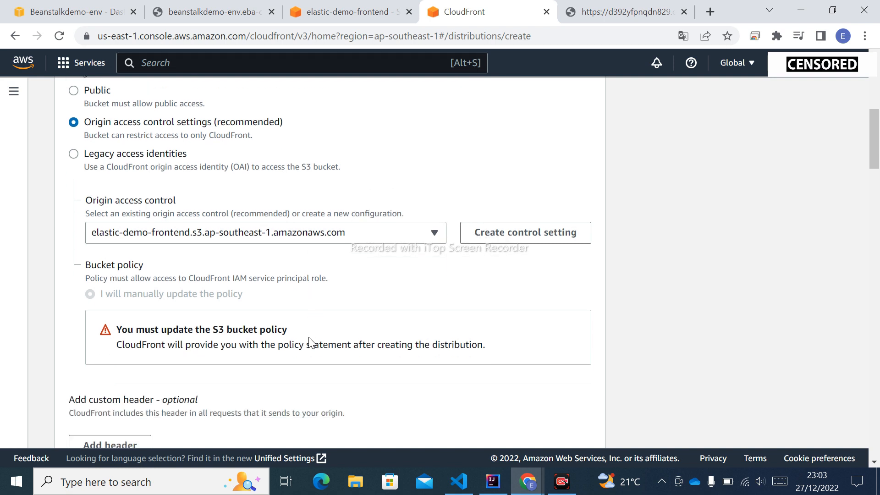
scroll(308, 341, down, 6)
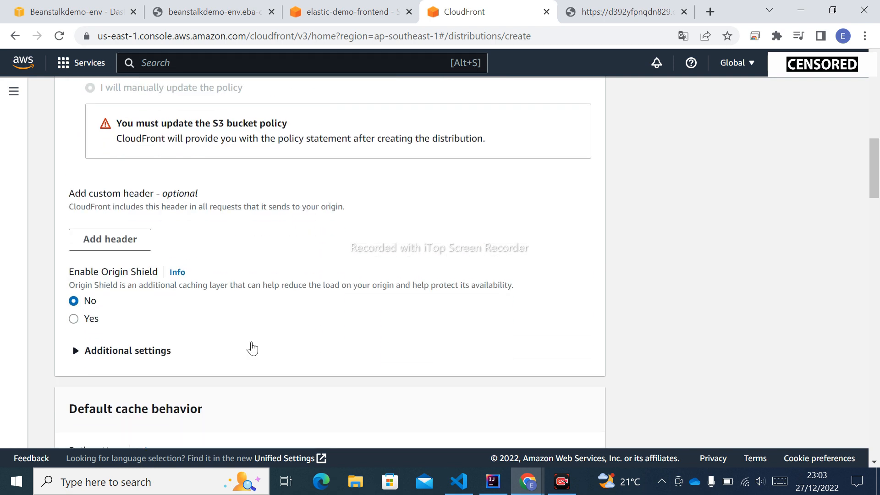
scroll(314, 353, down, 3)
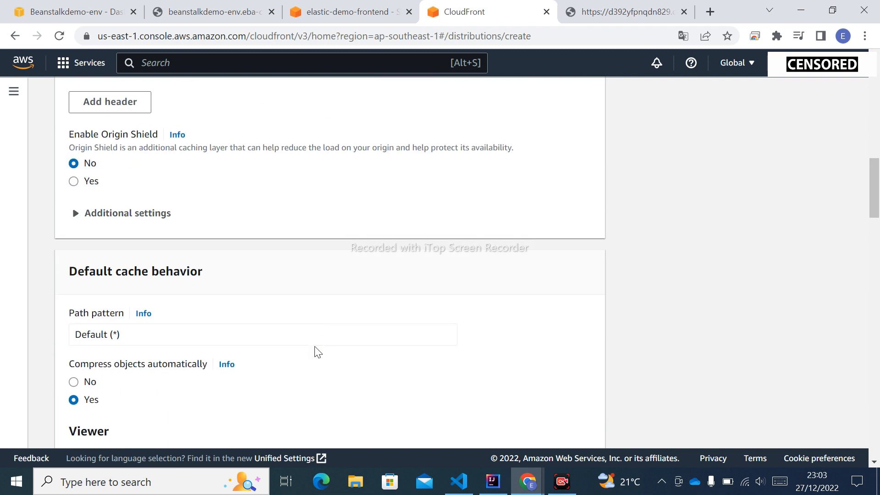
scroll(317, 352, down, 2)
scroll(316, 352, down, 2)
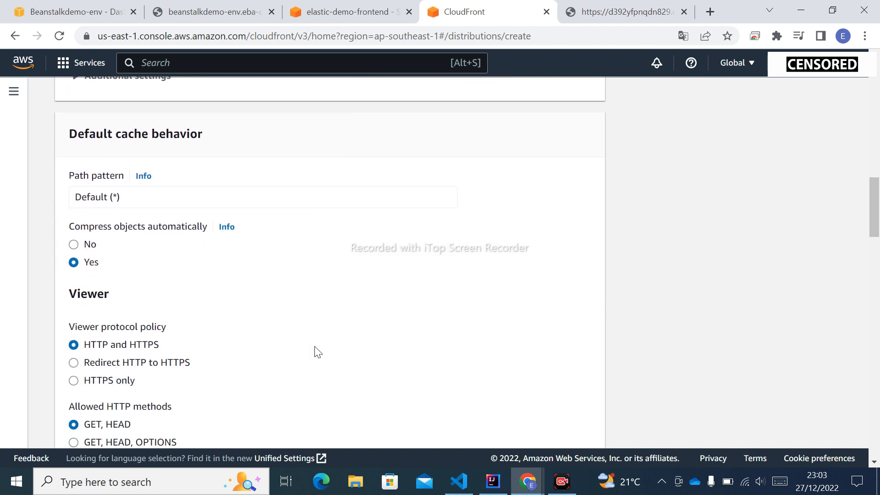
click(74, 363)
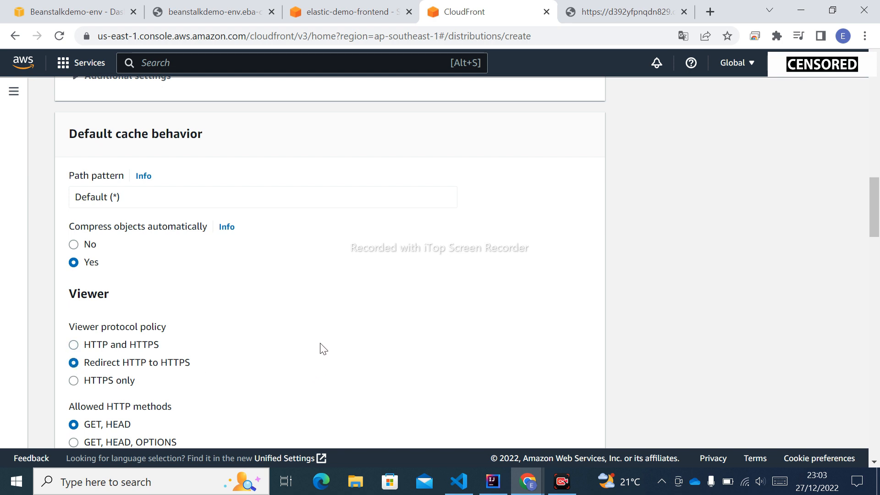
Step: Review the allowed methods and cache policy, and set the response headers policy to SimpleCORS
scroll(326, 347, down, 2)
scroll(324, 346, down, 3)
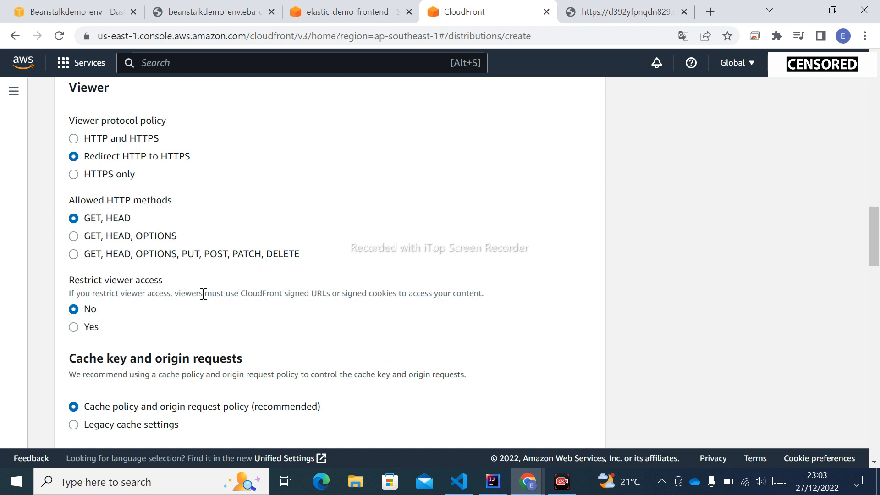
scroll(202, 294, down, 1)
scroll(201, 295, down, 2)
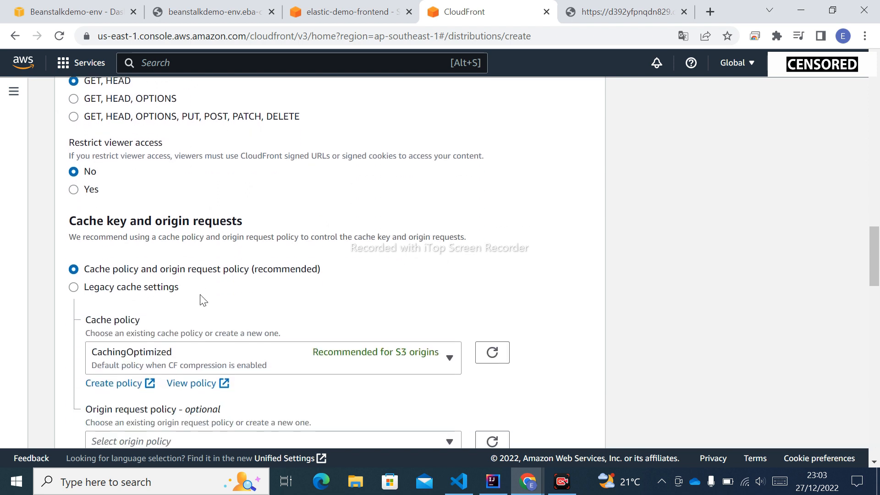
scroll(202, 300, down, 2)
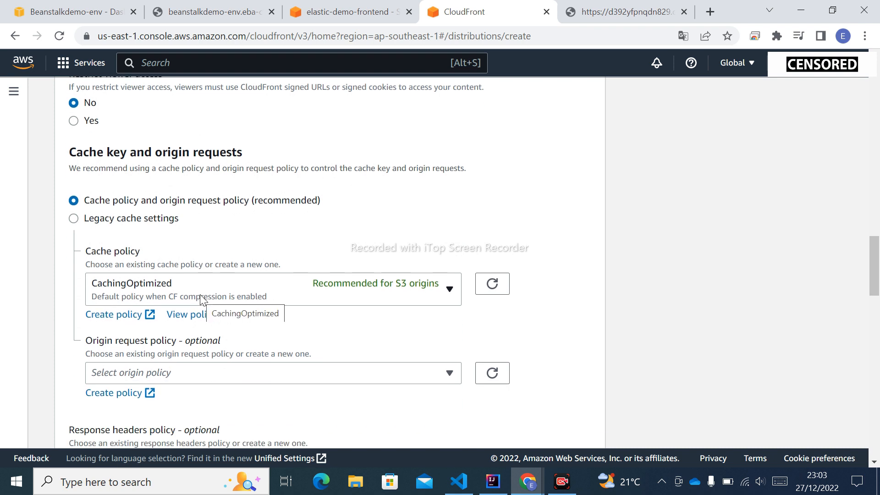
scroll(199, 294, down, 2)
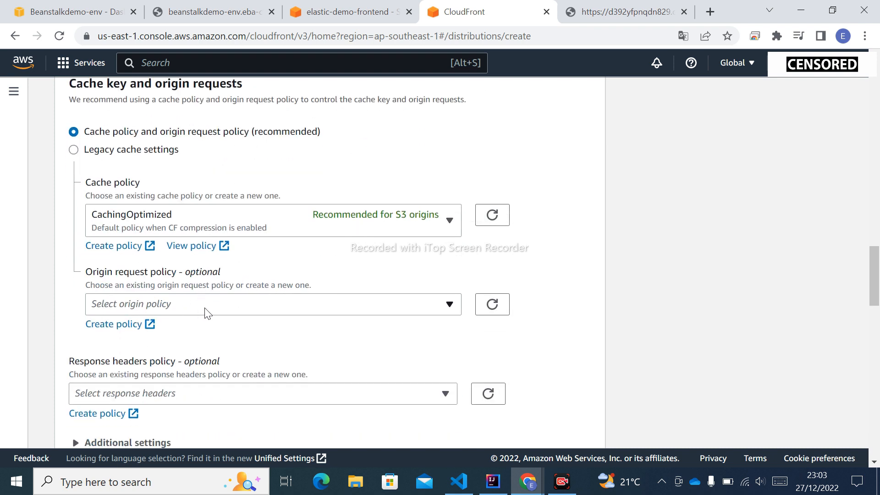
click(207, 311)
click(207, 312)
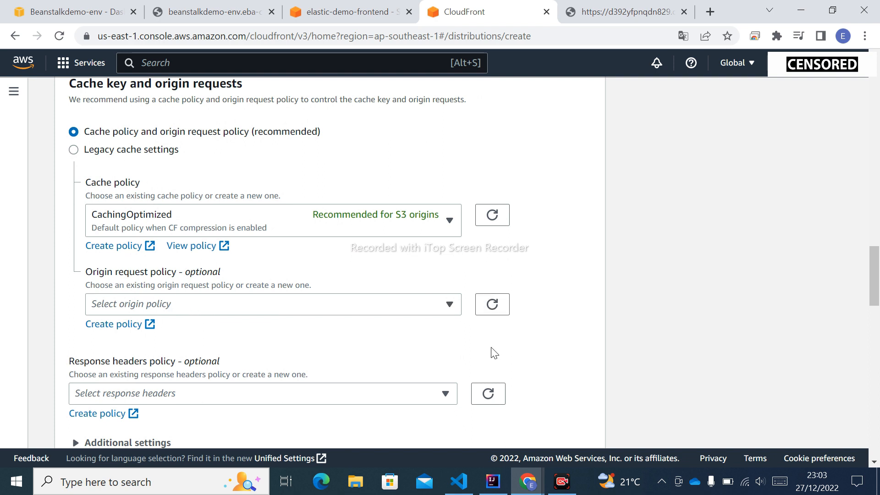
scroll(494, 353, down, 2)
click(411, 325)
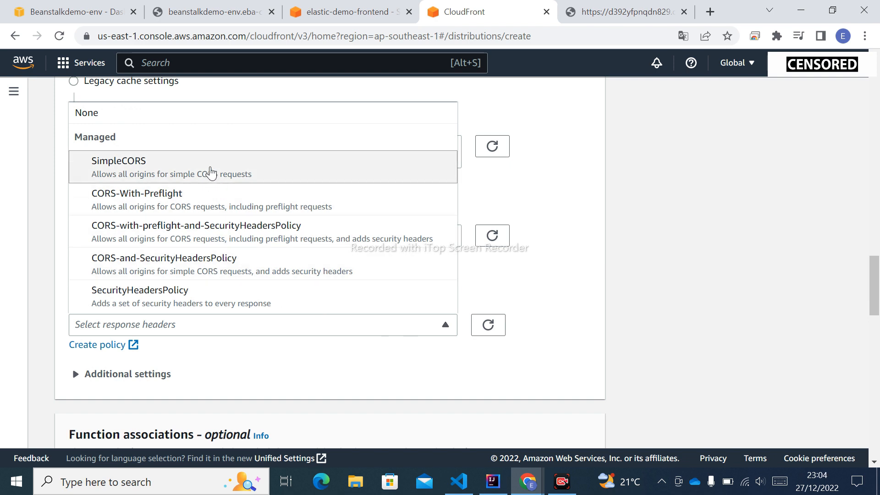
click(210, 173)
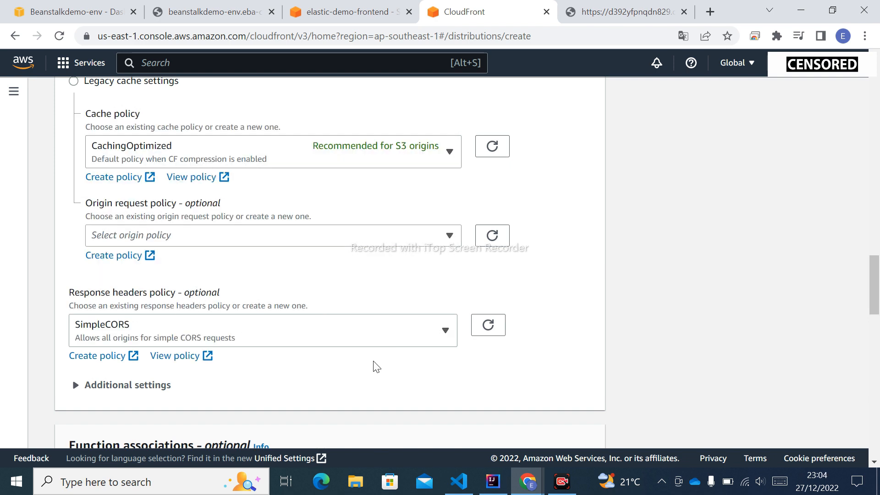
Step: Turn IPv6 off in the new distribution's settings, leaving the function associations and price class at their defaults
scroll(376, 367, down, 2)
scroll(377, 366, down, 7)
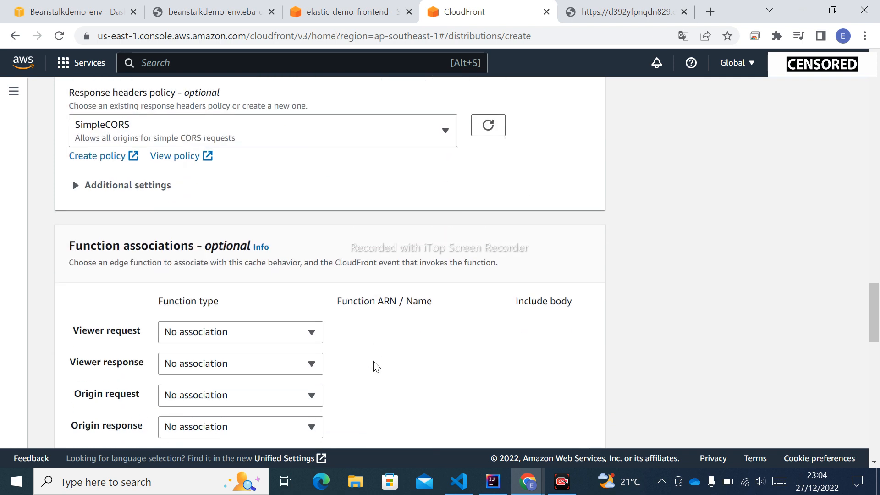
scroll(376, 367, down, 1)
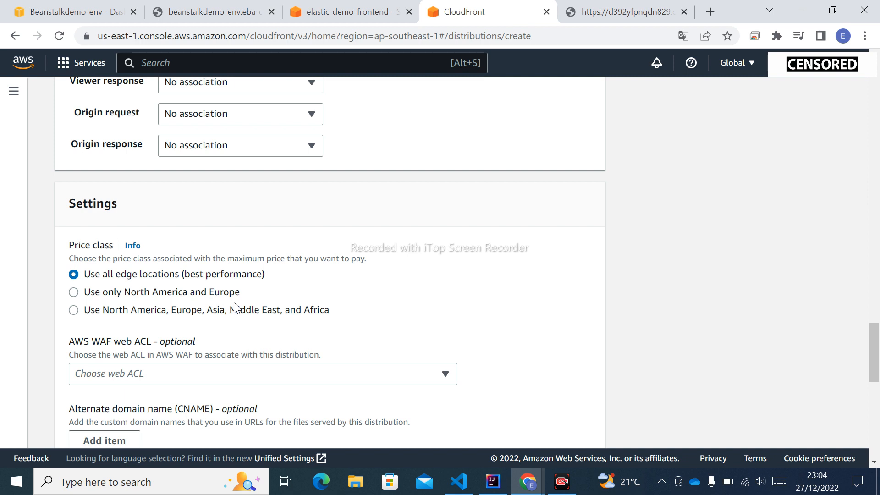
scroll(277, 318, down, 2)
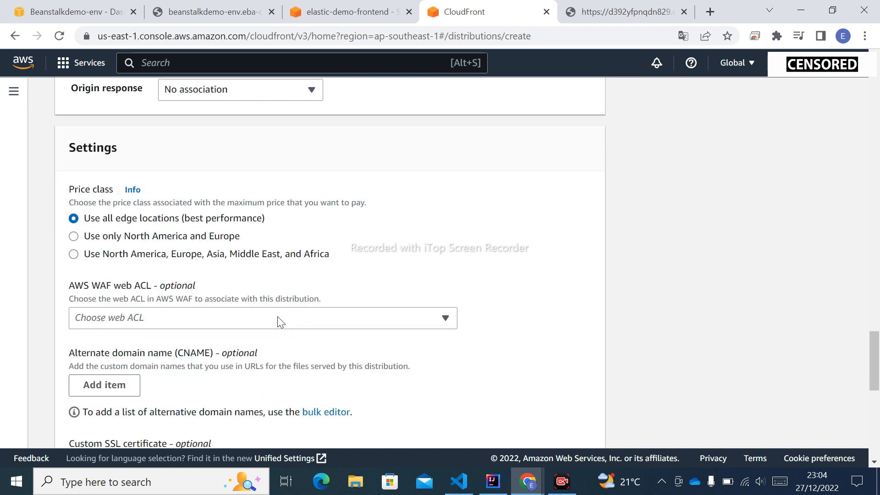
scroll(281, 322, down, 5)
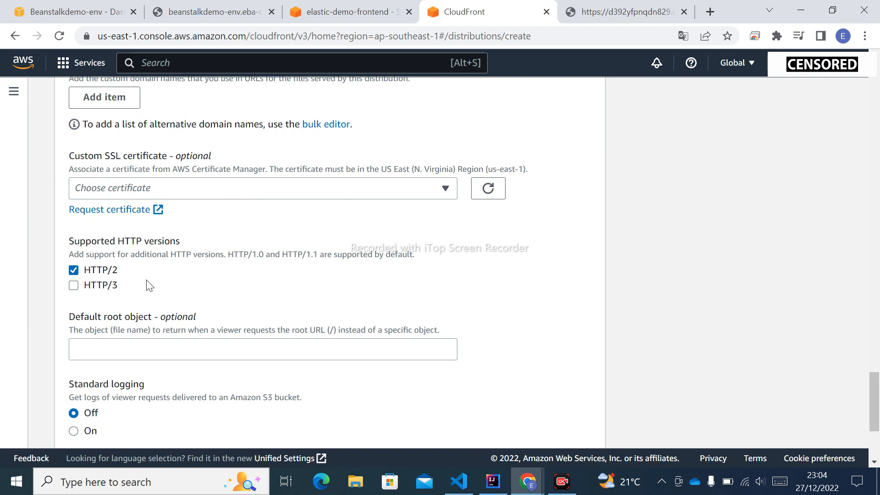
scroll(148, 282, down, 2)
scroll(148, 279, down, 1)
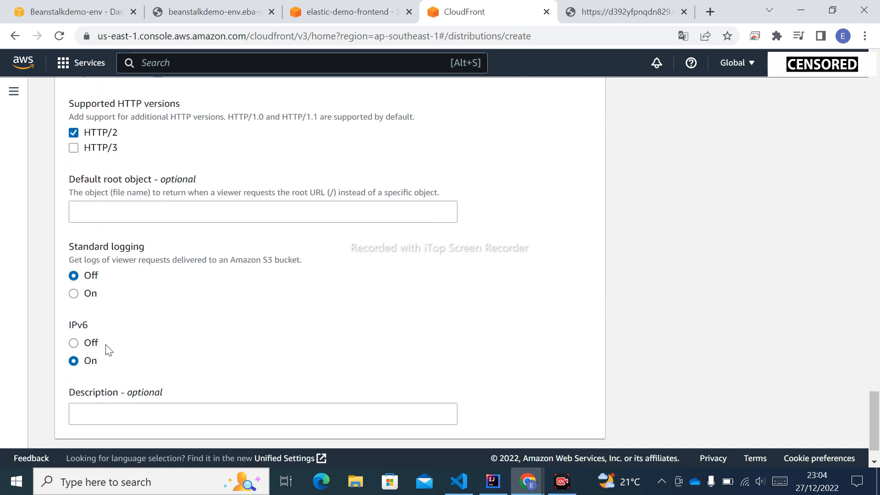
click(74, 344)
Step: Review the distribution's configuration from the general settings back to the origin, including the cache behavior's additional settings
scroll(328, 334, down, 1)
scroll(578, 393, up, 3)
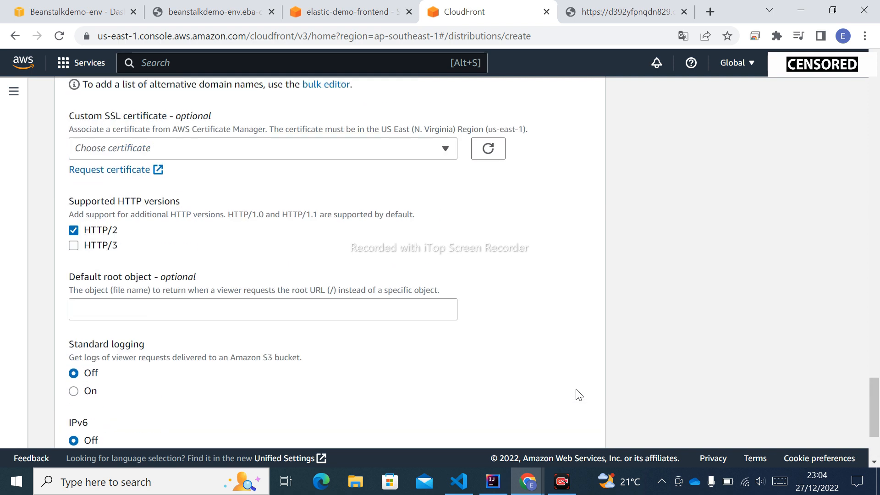
scroll(579, 394, up, 5)
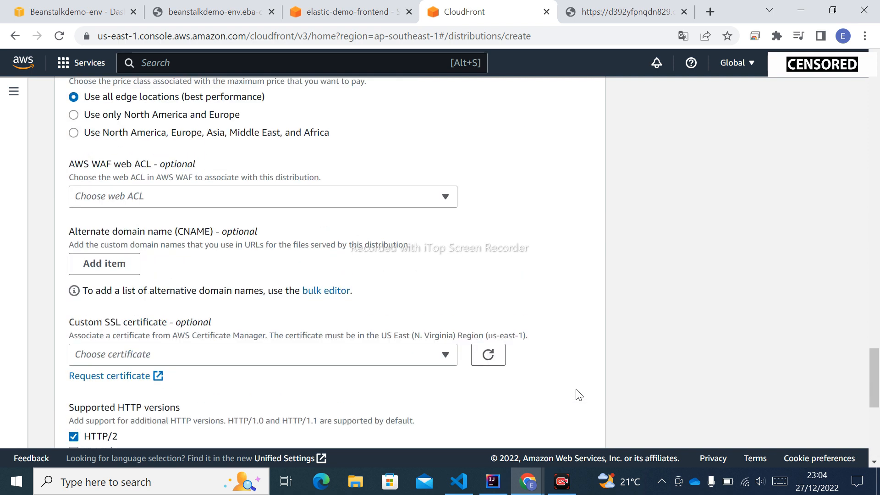
scroll(578, 394, up, 13)
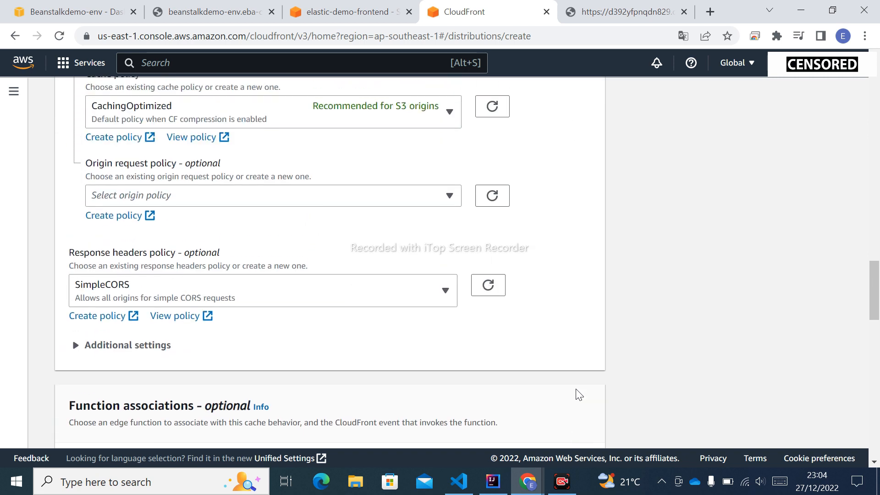
click(152, 348)
scroll(333, 323, down, 3)
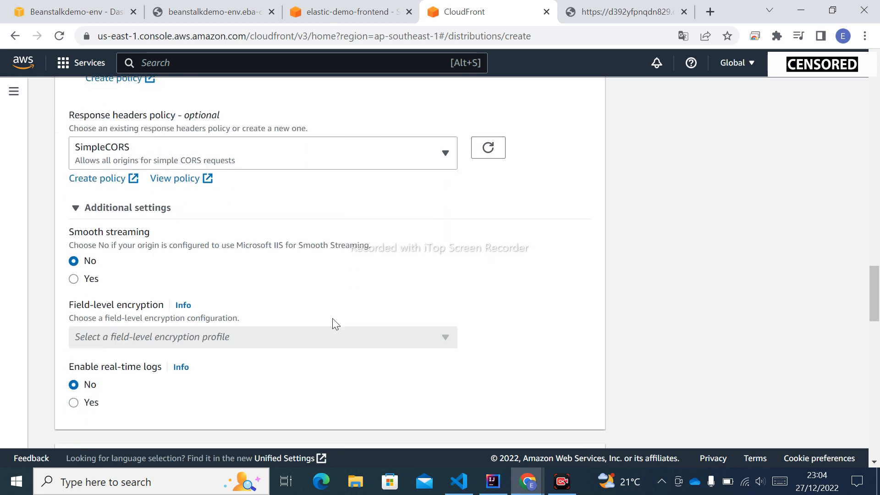
click(112, 209)
scroll(346, 311, up, 8)
scroll(346, 312, up, 12)
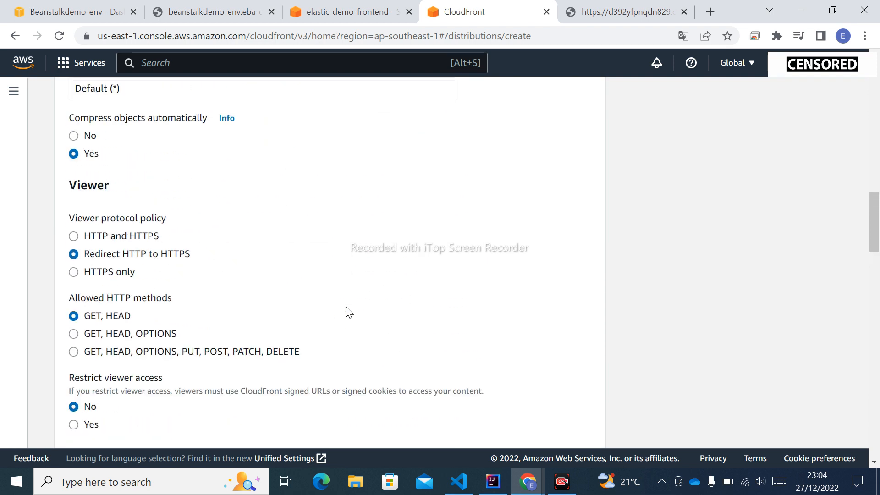
scroll(347, 312, up, 6)
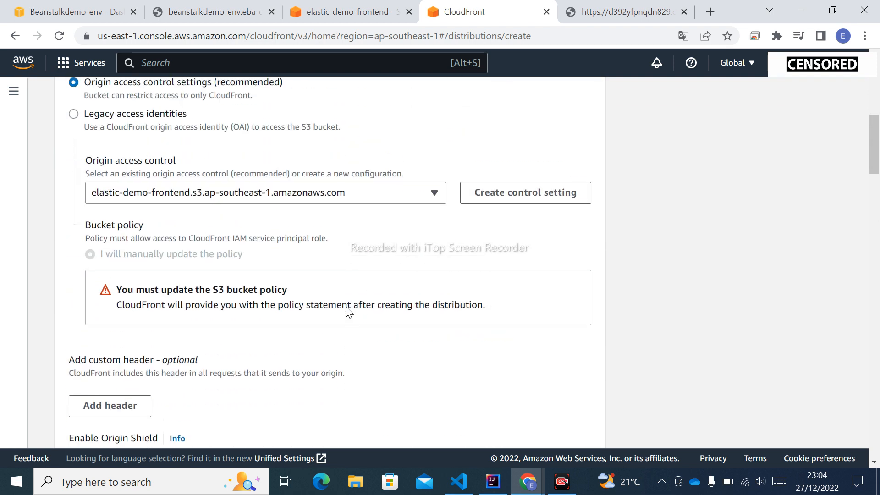
scroll(347, 307, up, 6)
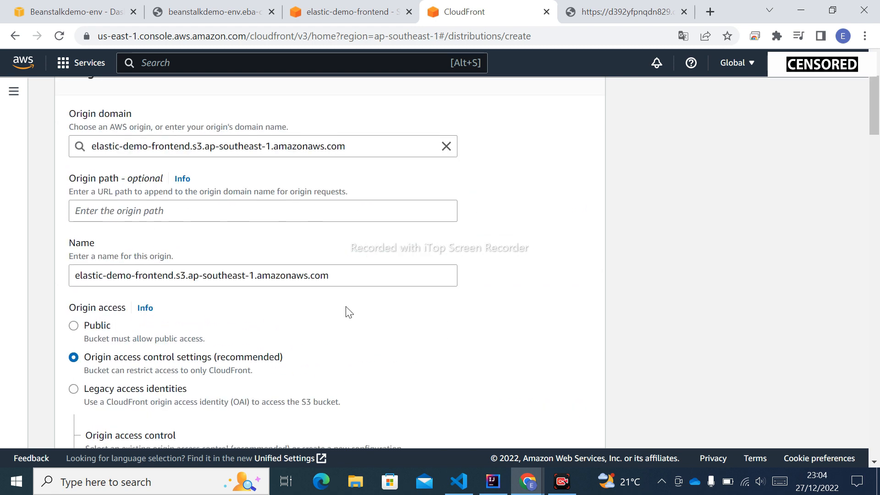
scroll(347, 312, up, 3)
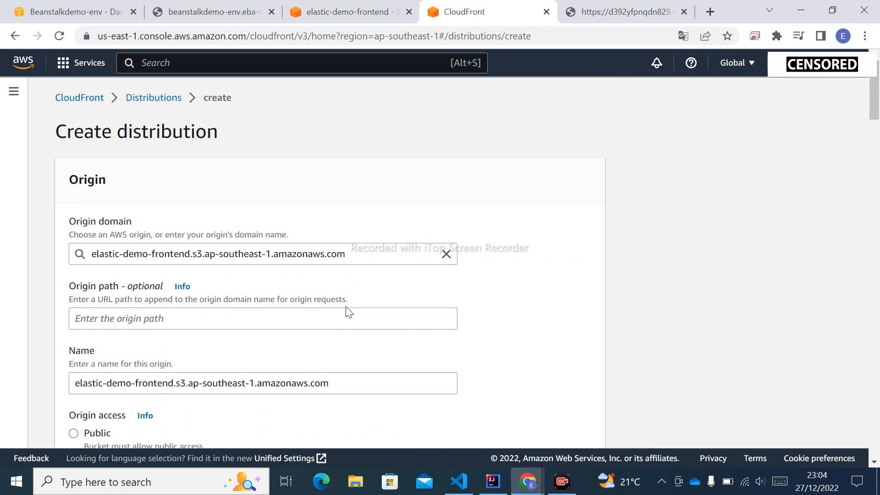
Step: Create the CloudFront distribution for the elastic-demo-frontend bucket with the configured settings
scroll(349, 312, down, 20)
scroll(348, 312, down, 20)
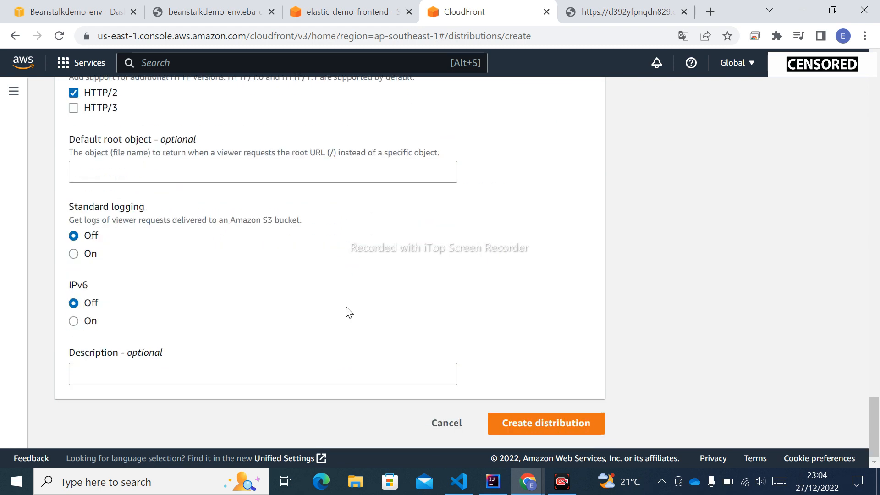
click(560, 429)
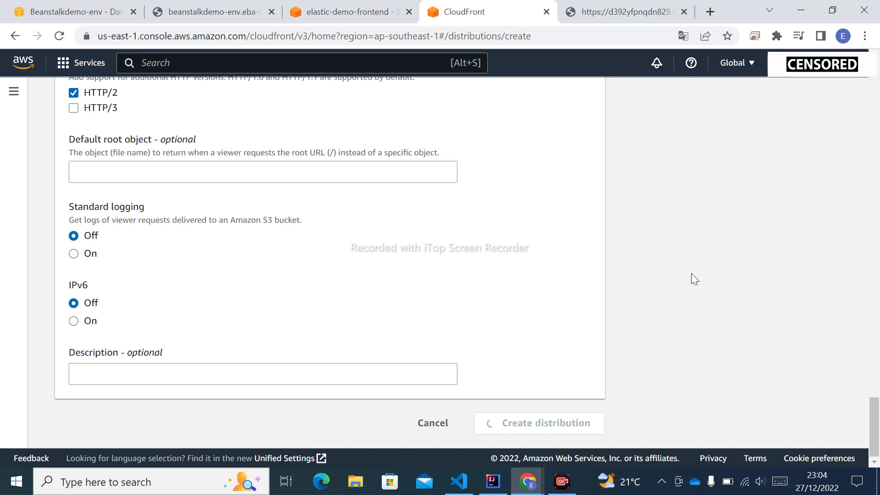
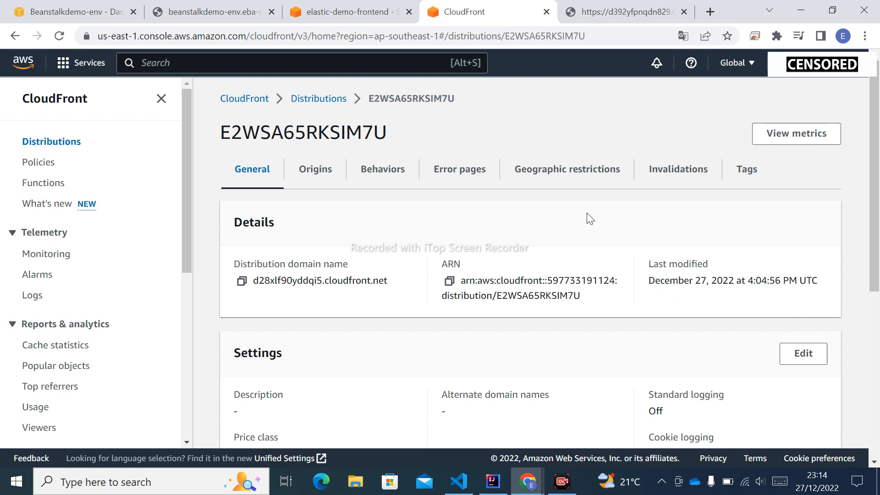
Step: Open the elastic-demo-frontend S3 origin of the new distribution for editing
scroll(554, 244, down, 5)
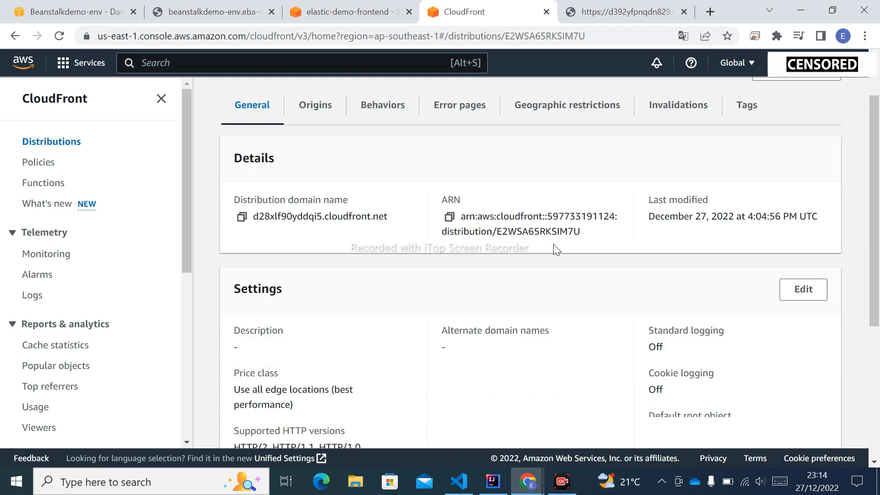
scroll(554, 247, up, 5)
click(316, 169)
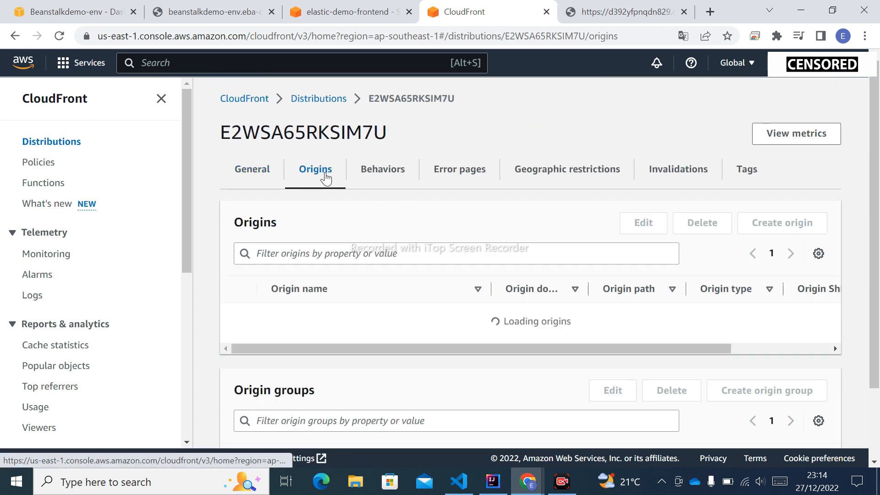
scroll(414, 303, down, 3)
scroll(414, 302, up, 3)
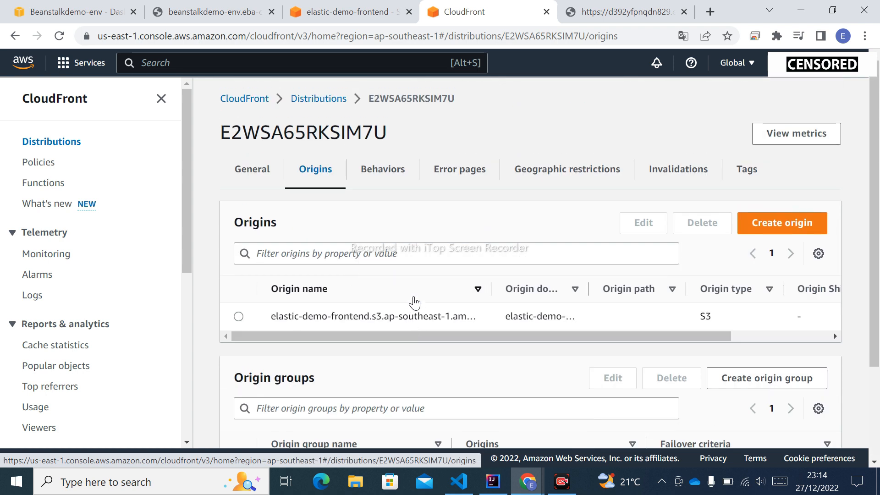
click(239, 316)
scroll(412, 310, down, 3)
scroll(413, 312, up, 3)
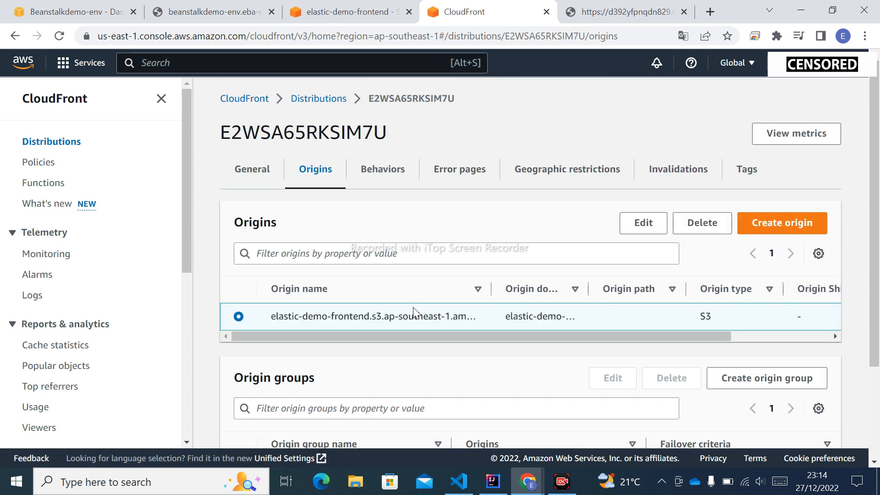
click(644, 226)
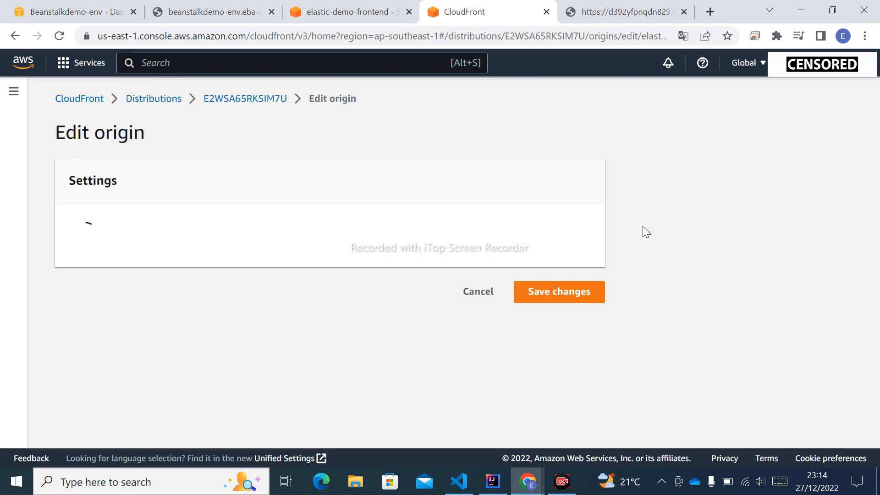
Step: Copy the CloudFront access policy statement from the origin access settings and go to the S3 bucket's permissions
scroll(328, 244, down, 6)
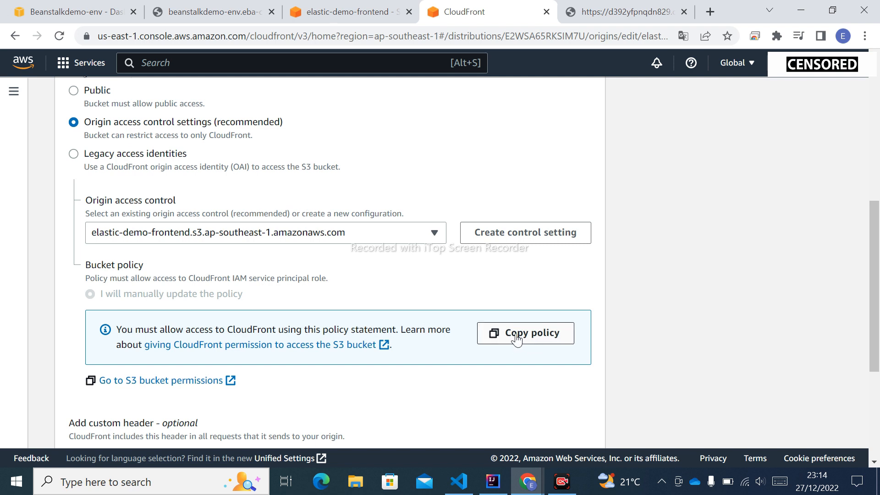
click(531, 341)
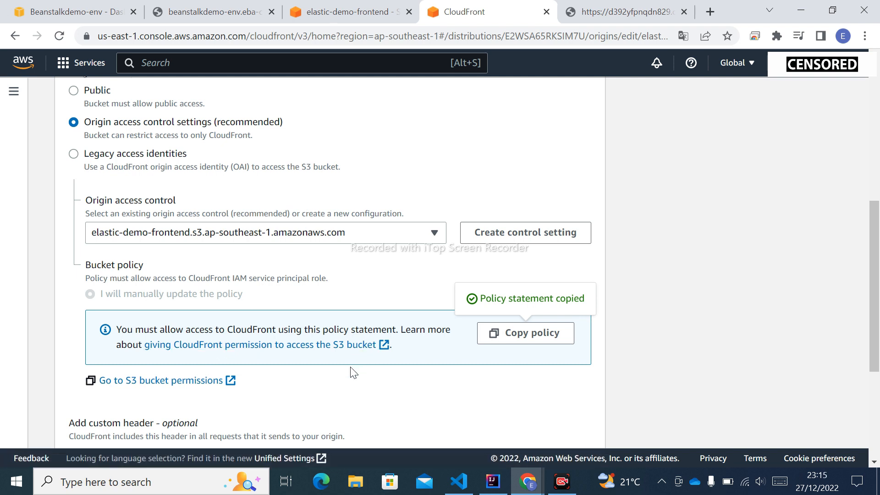
click(186, 385)
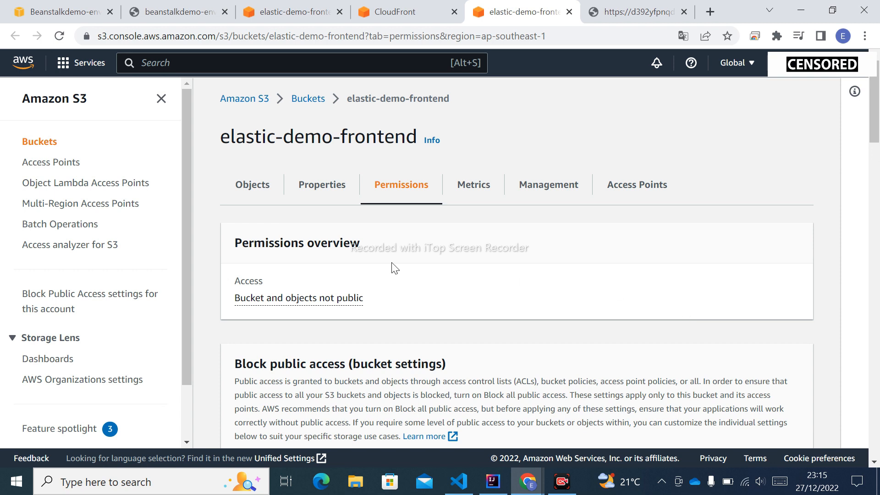
Step: Edit the elastic-demo-frontend bucket policy and paste the copied CloudFront policy statement into it
scroll(406, 243, down, 6)
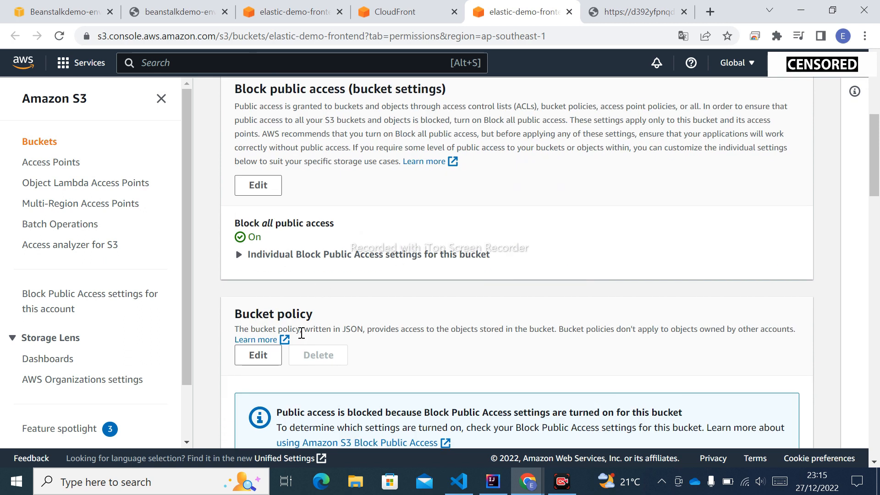
scroll(298, 332, down, 2)
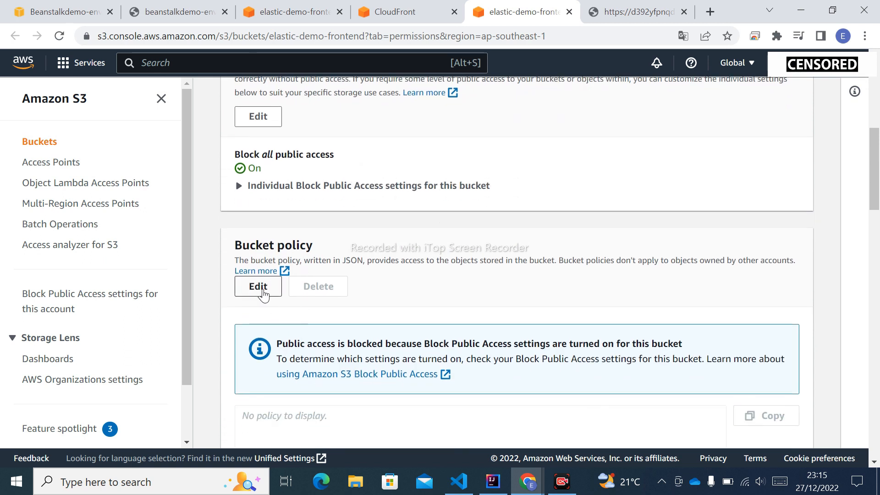
click(263, 292)
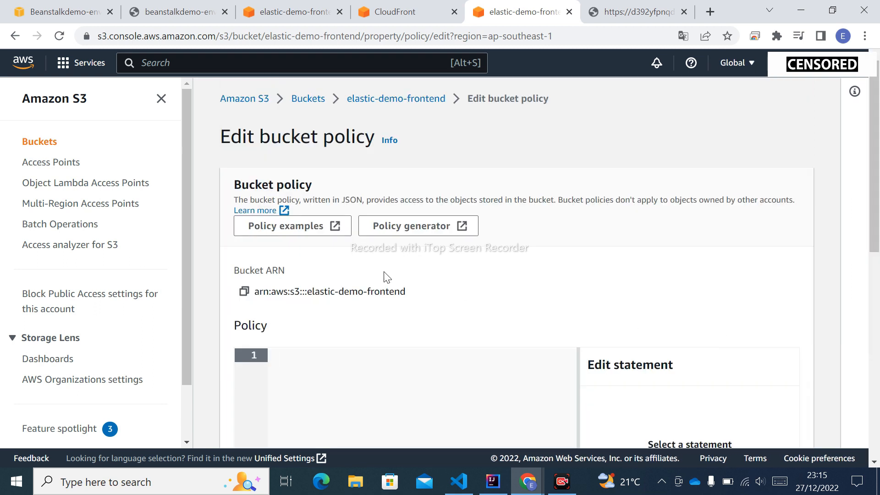
scroll(322, 240, down, 3)
right_click(322, 240)
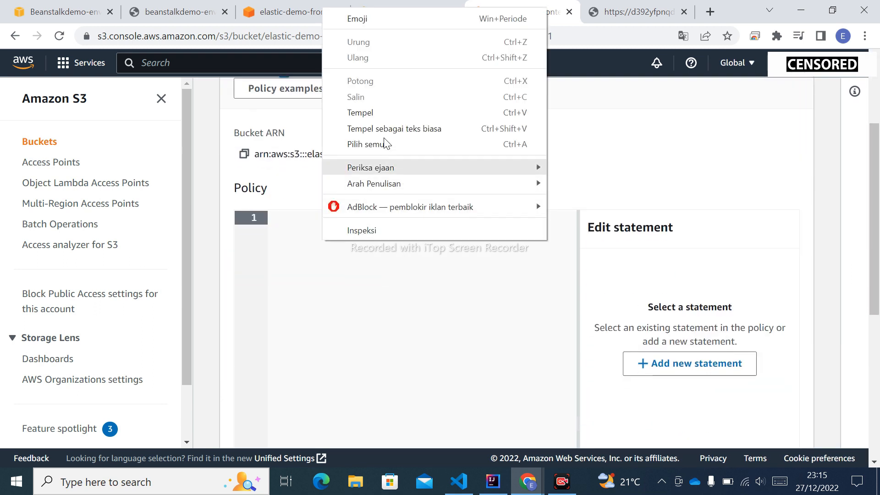
click(376, 111)
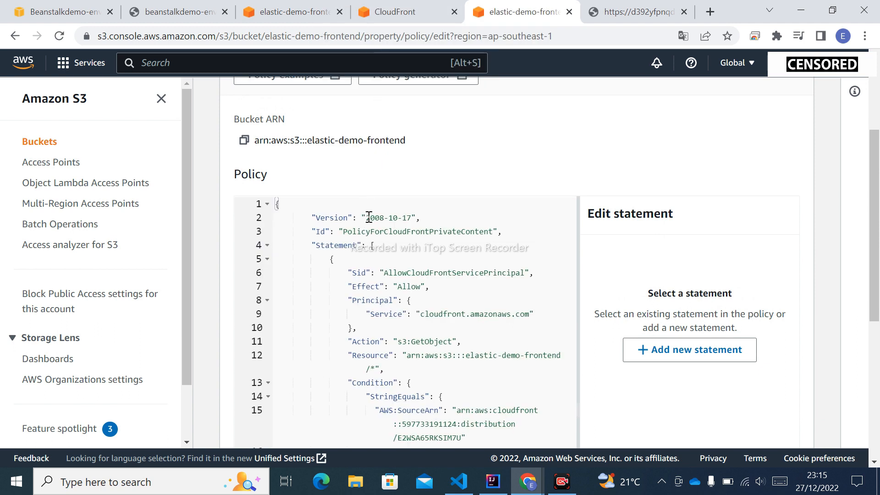
Step: Check the pasted policy's resource and source ARN condition, and save the bucket policy
scroll(436, 258, up, 2)
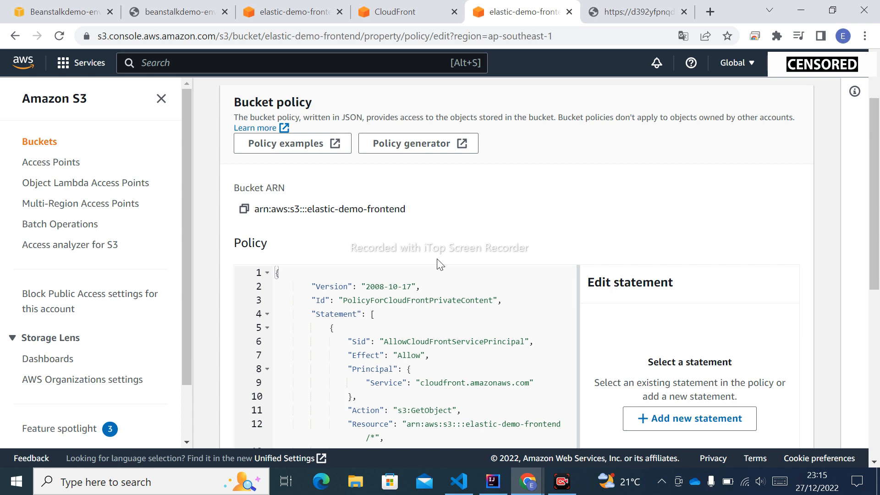
scroll(440, 263, down, 4)
scroll(437, 259, down, 3)
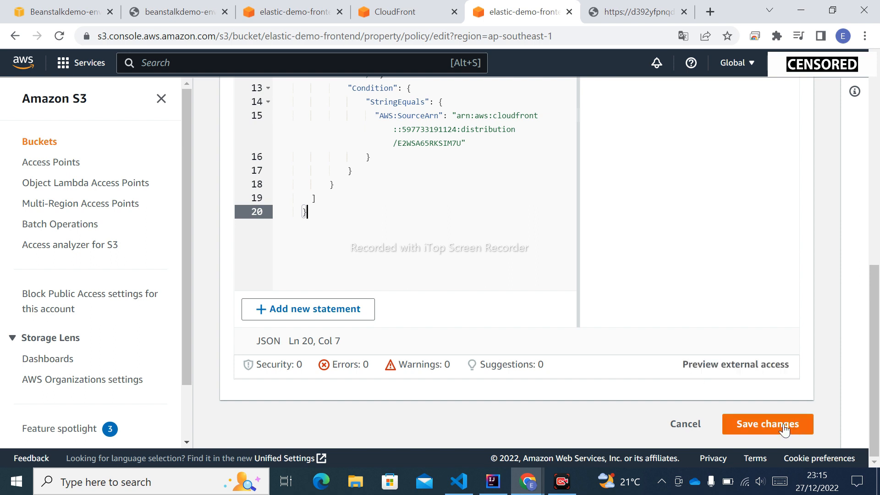
scroll(393, 218, up, 5)
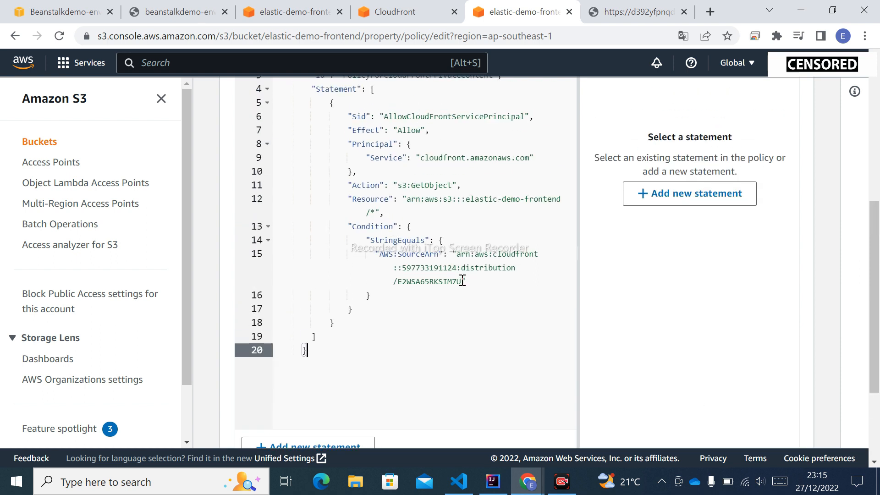
scroll(433, 249, up, 2)
scroll(431, 248, down, 3)
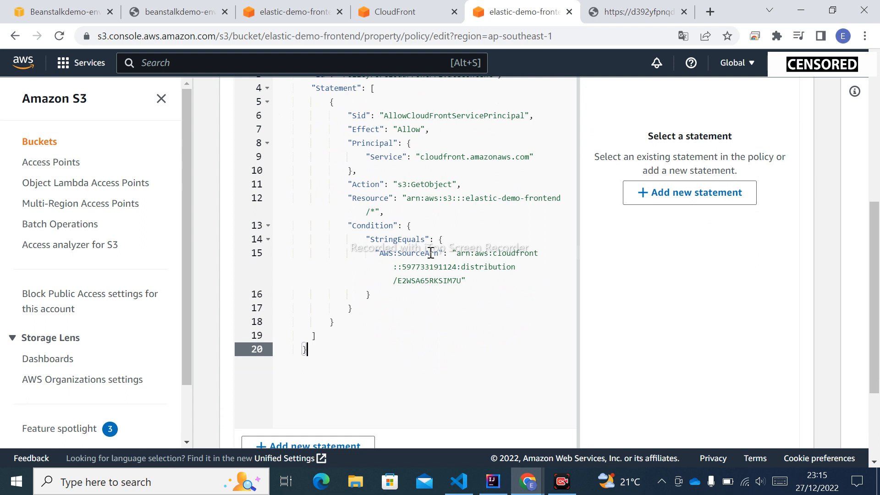
scroll(431, 245, up, 2)
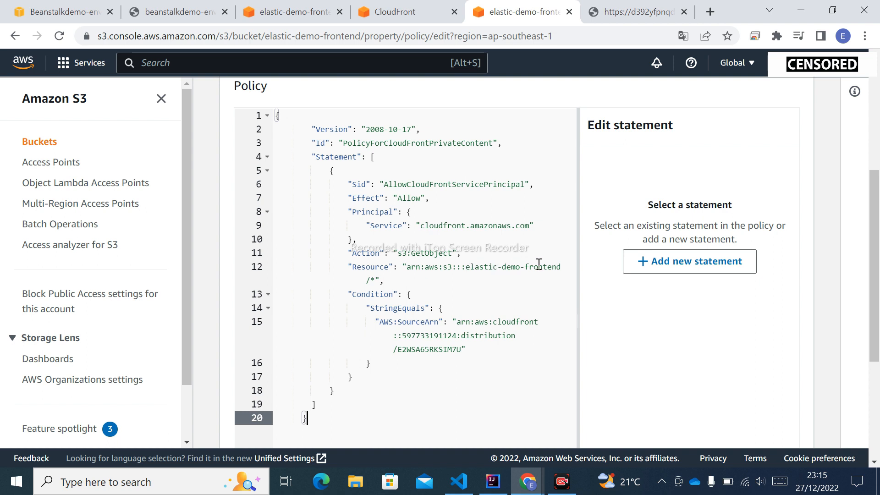
scroll(508, 310, down, 3)
scroll(508, 310, down, 2)
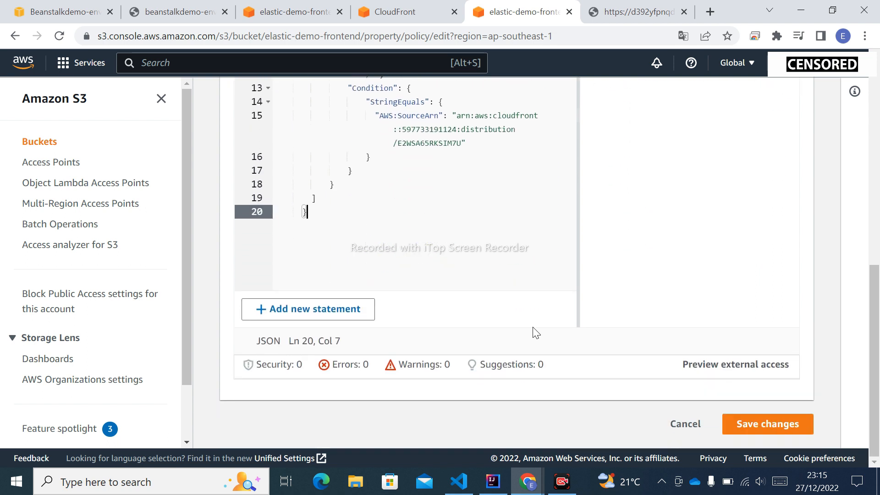
click(788, 427)
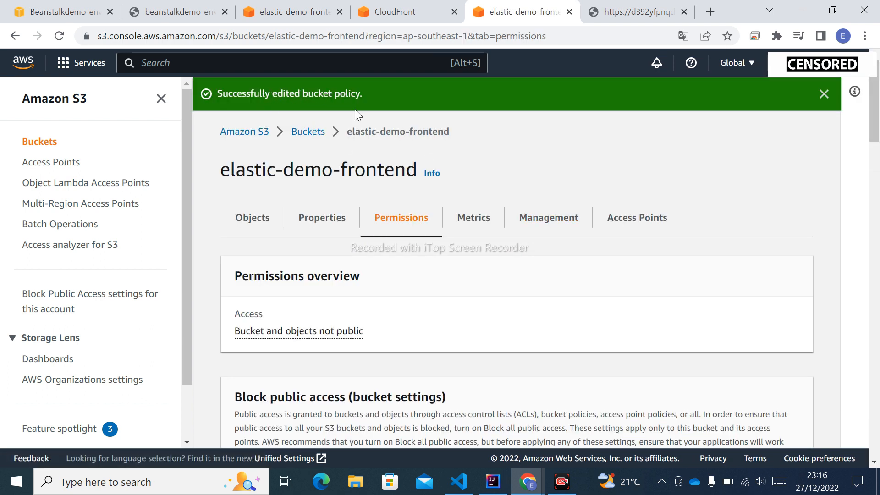
Step: Return to the CloudFront origin, review its settings including the additional connection settings, and save the origin
click(390, 14)
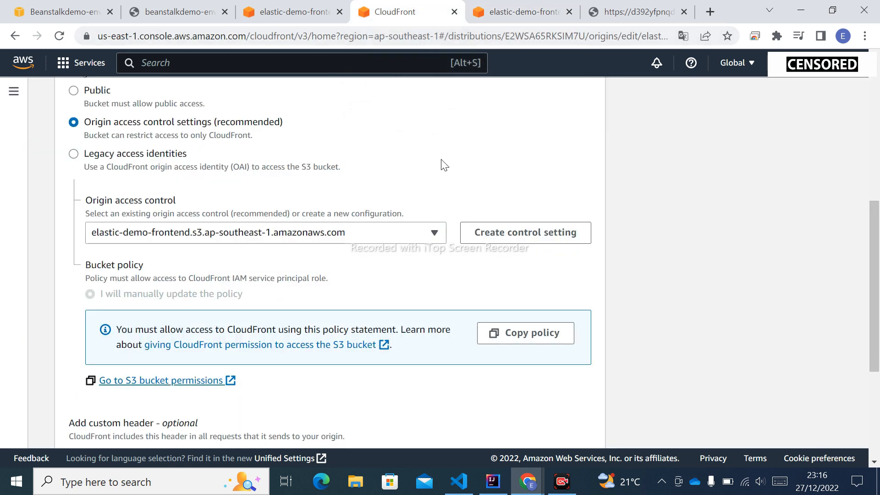
scroll(443, 165, up, 2)
scroll(444, 165, down, 5)
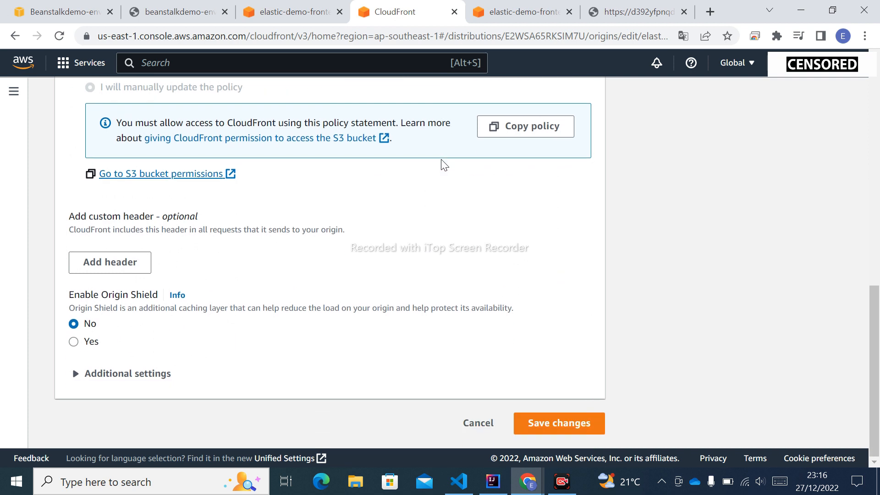
click(84, 373)
scroll(231, 342, down, 5)
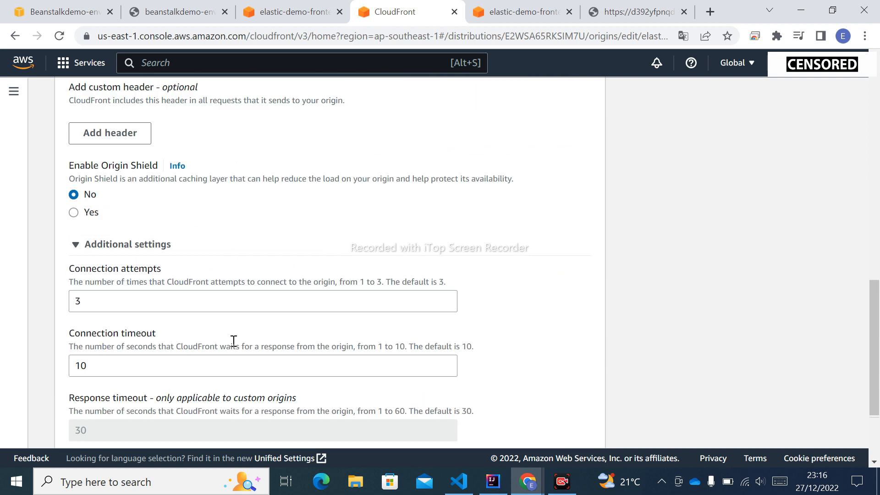
scroll(233, 342, up, 15)
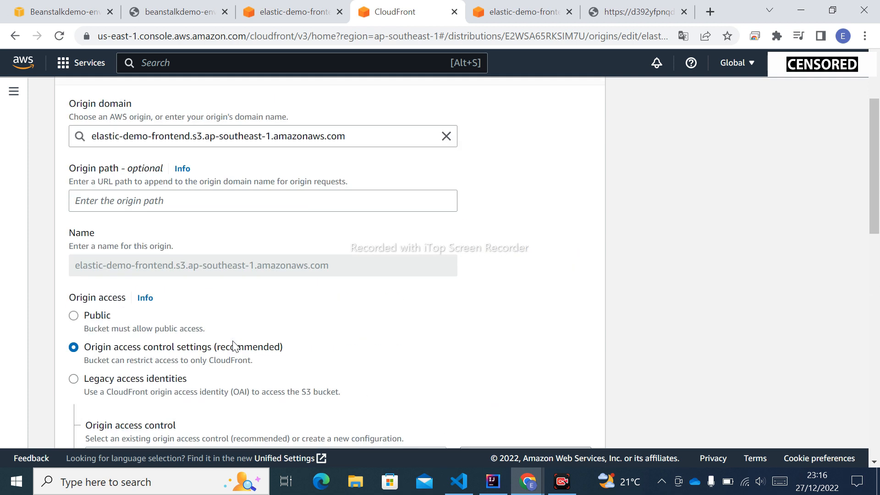
scroll(233, 343, down, 15)
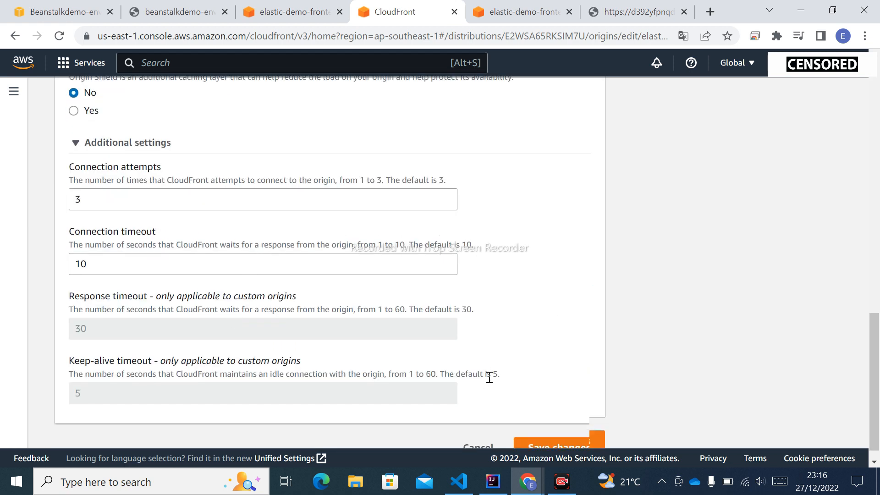
click(571, 423)
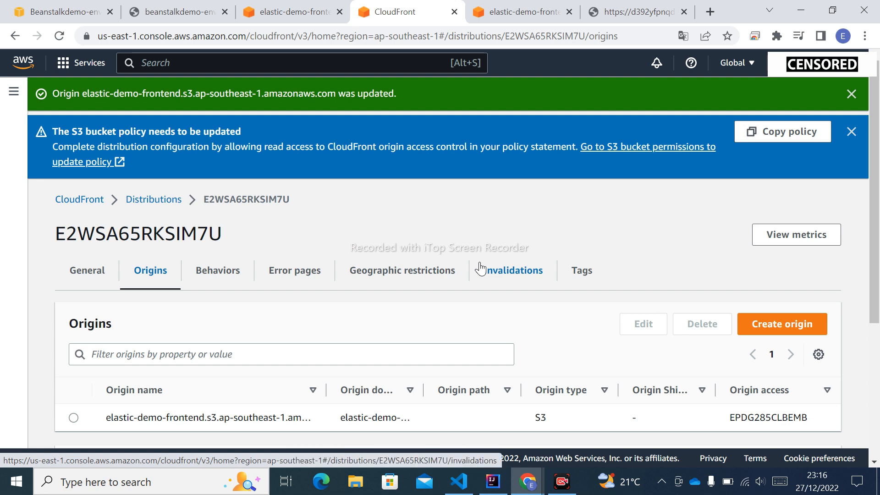
Step: Create a custom error response for 404: Not Found, keeping the 10-second minimum TTL and no customized response
click(295, 275)
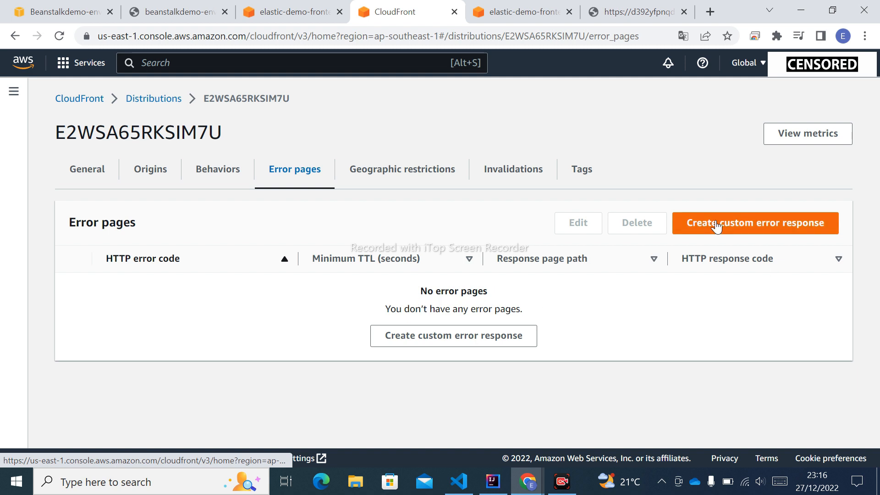
click(759, 226)
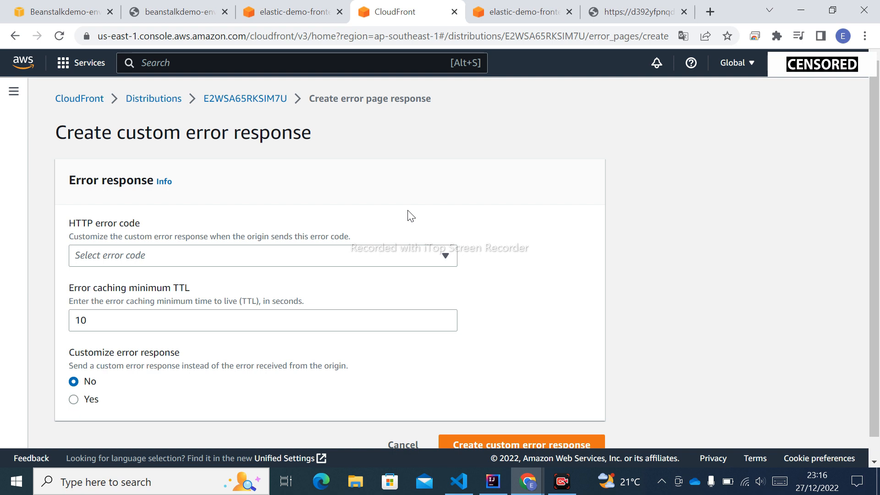
click(185, 253)
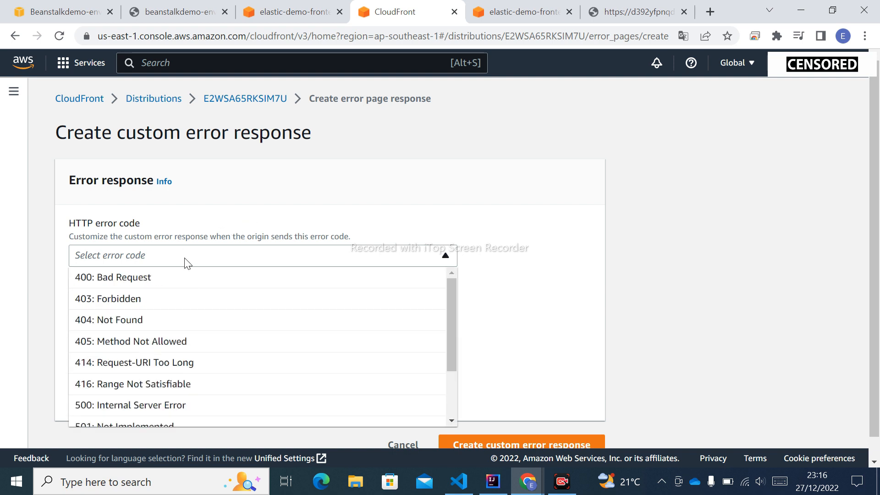
click(122, 320)
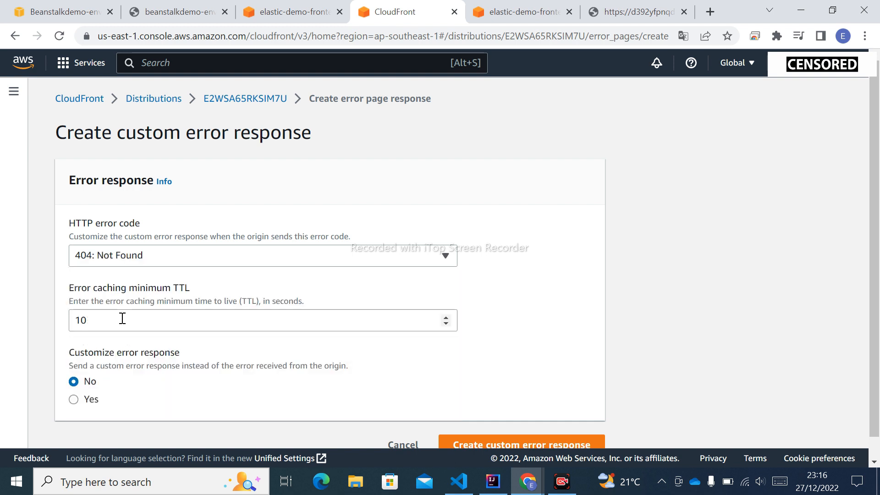
scroll(260, 323, down, 1)
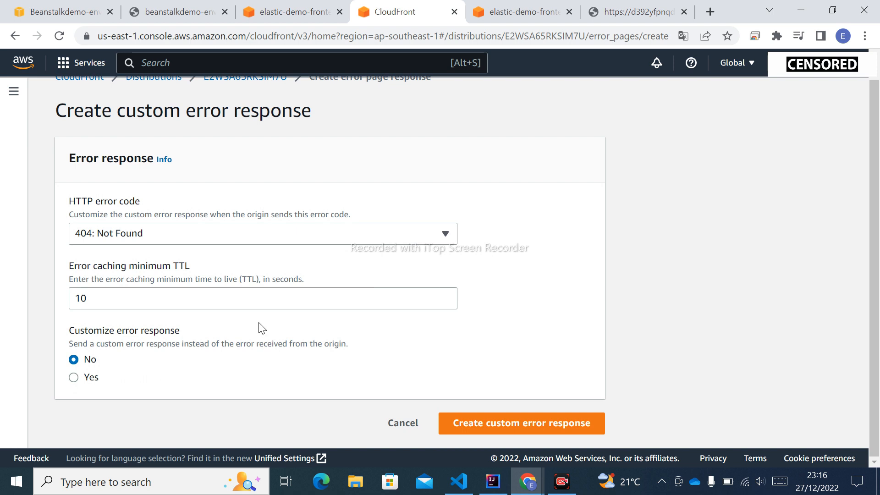
click(533, 427)
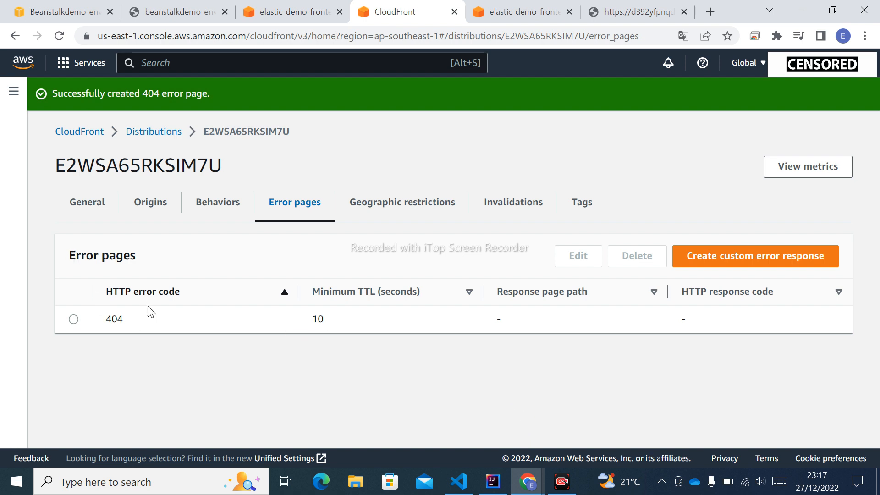
Step: Edit the 404 error response, enable the customized response, and set its response page path to index.html without a leading slash
click(74, 319)
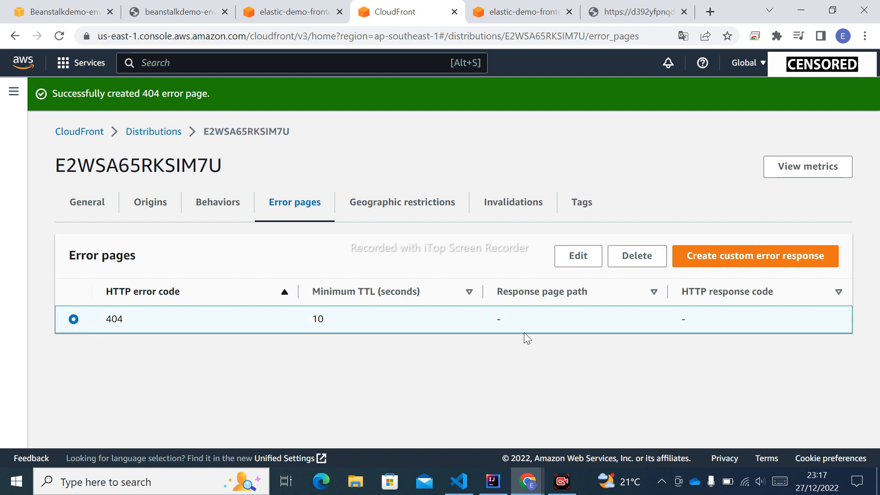
click(579, 259)
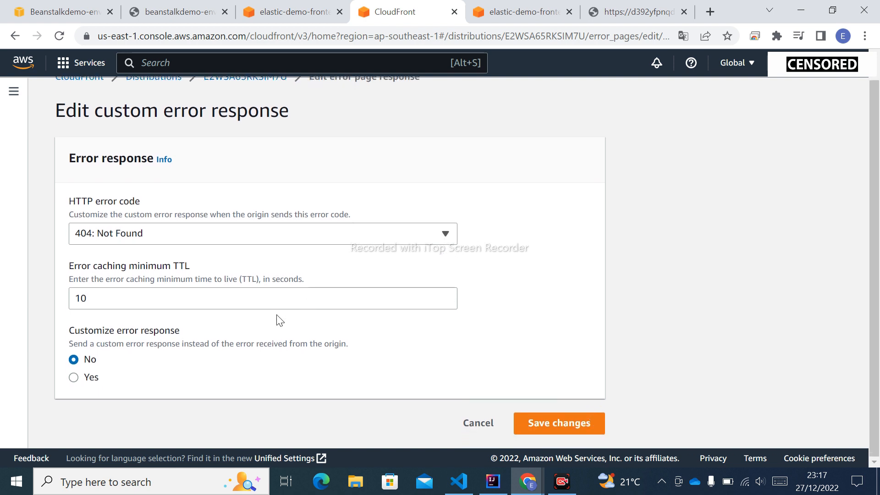
scroll(315, 308, down, 3)
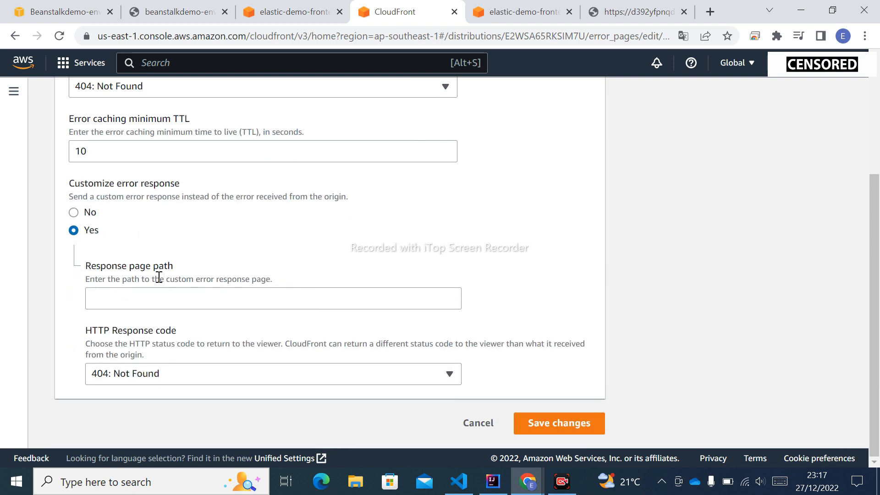
click(124, 295)
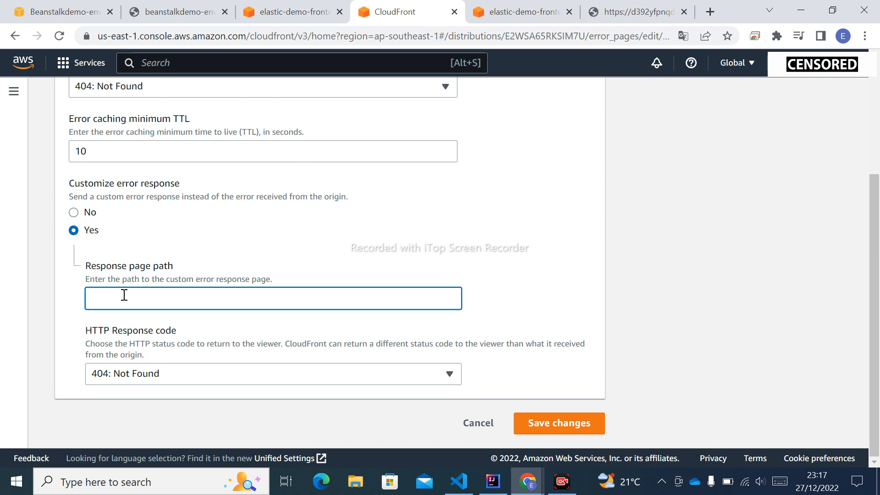
text(/index.html)
click(94, 298)
key(BackSpace)
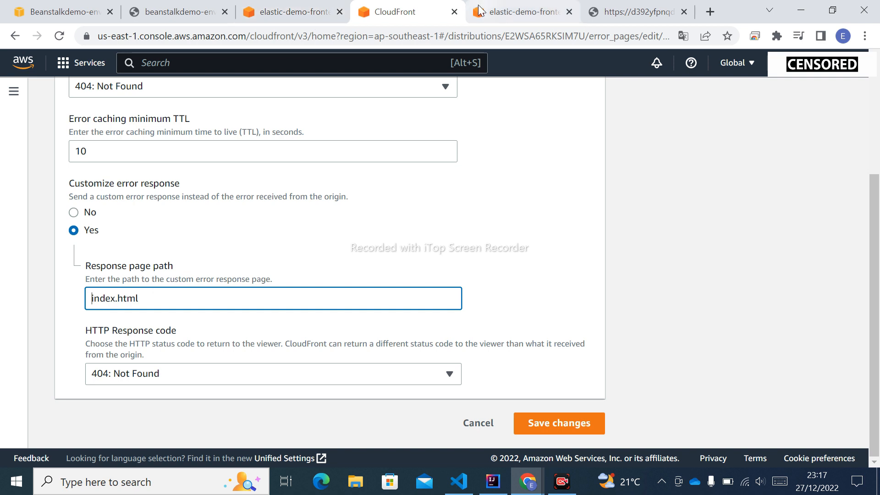
Step: Open the elastic-demo-frontend bucket in S3 and examine its object list for the index.html file
click(513, 16)
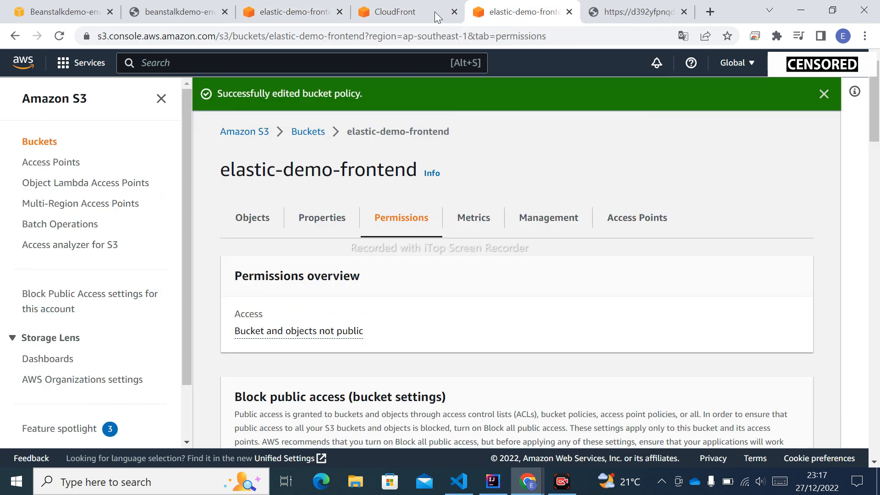
click(293, 13)
click(74, 13)
click(223, 61)
text(s3)
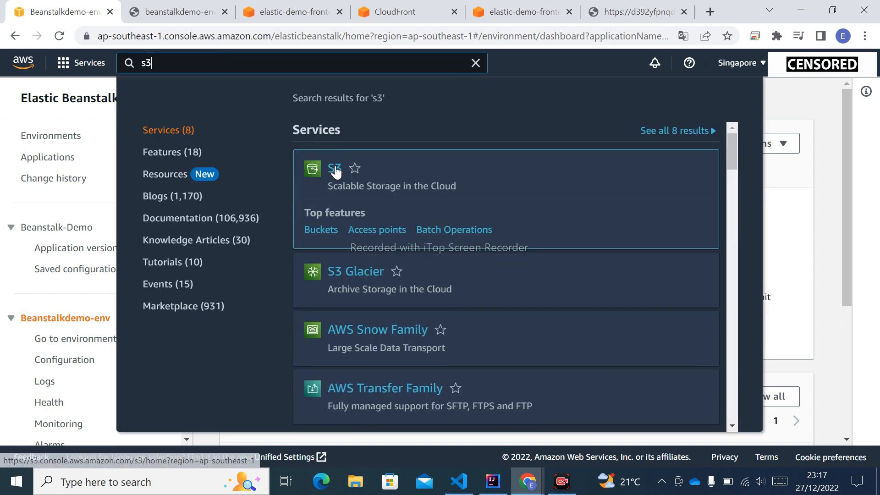
click(335, 170)
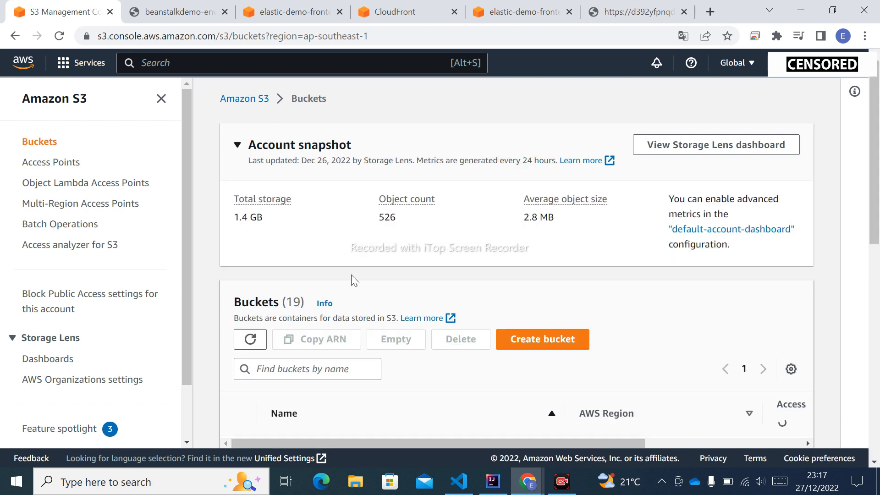
scroll(351, 274, down, 4)
scroll(355, 279, down, 7)
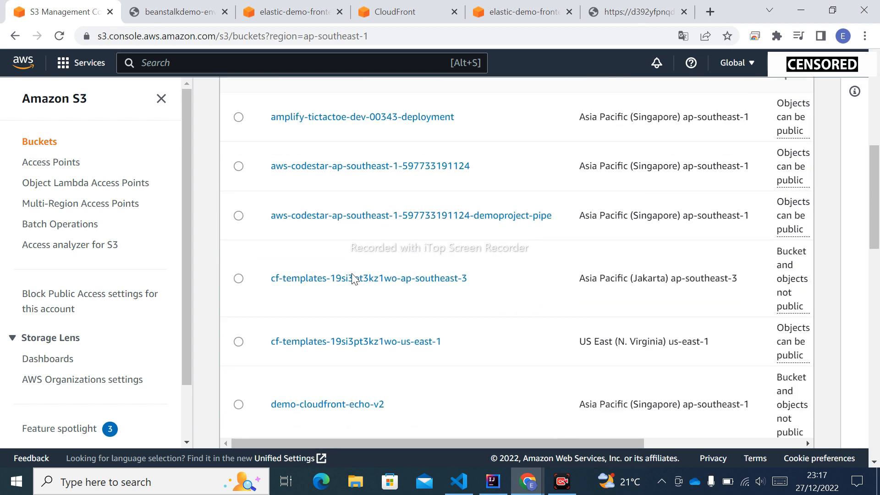
scroll(352, 275, up, 1)
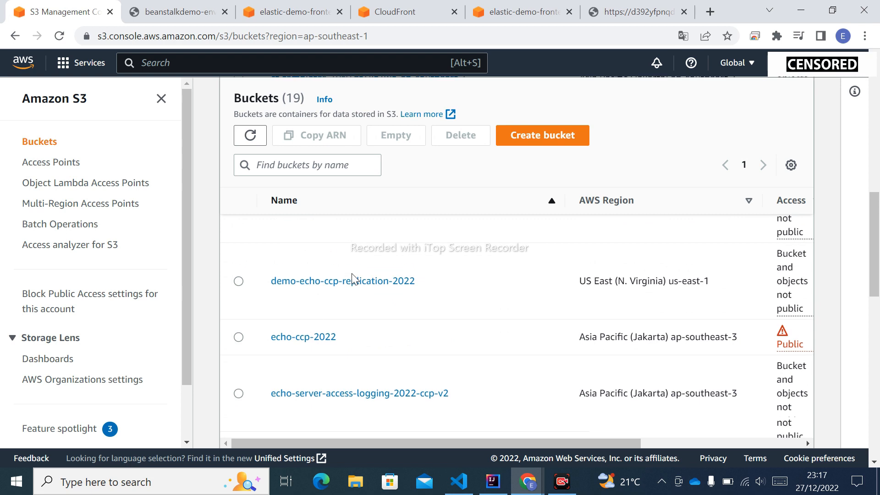
scroll(353, 277, down, 4)
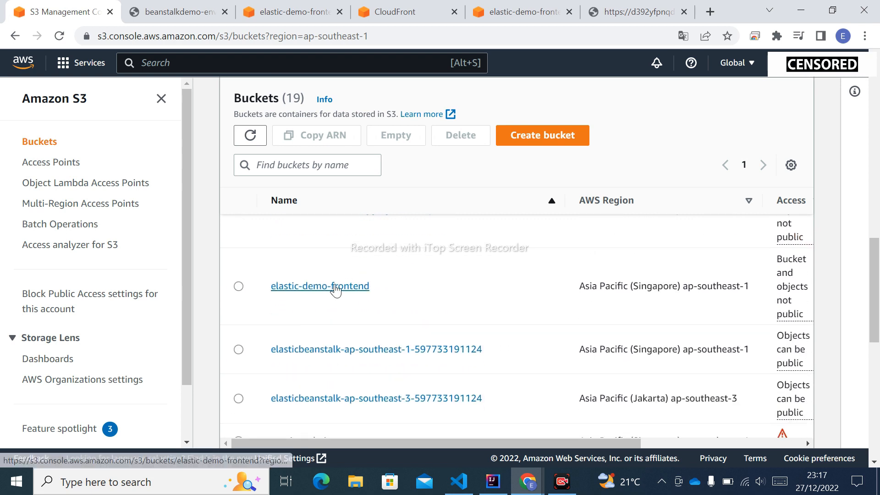
click(334, 286)
scroll(485, 321, down, 4)
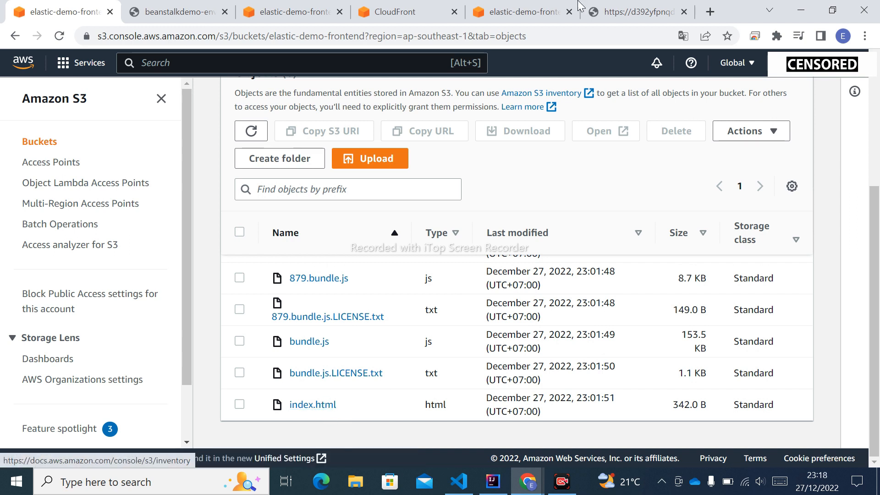
Step: Return to the CloudFront 404 error response, review its settings, and try to save it with the path index.html
click(543, 7)
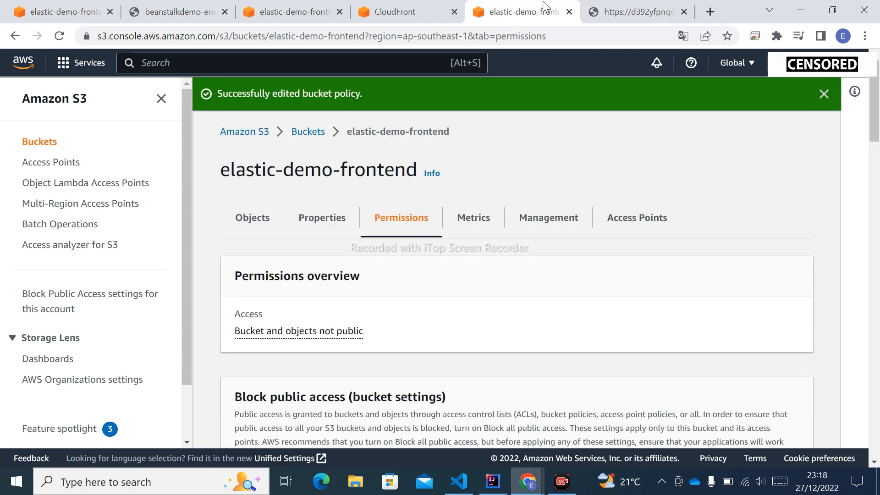
click(395, 8)
scroll(133, 298, up, 3)
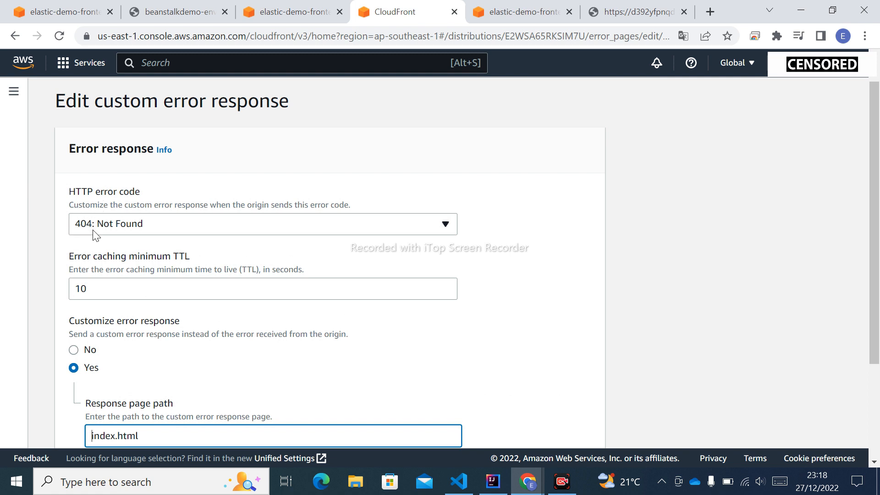
scroll(98, 236, down, 3)
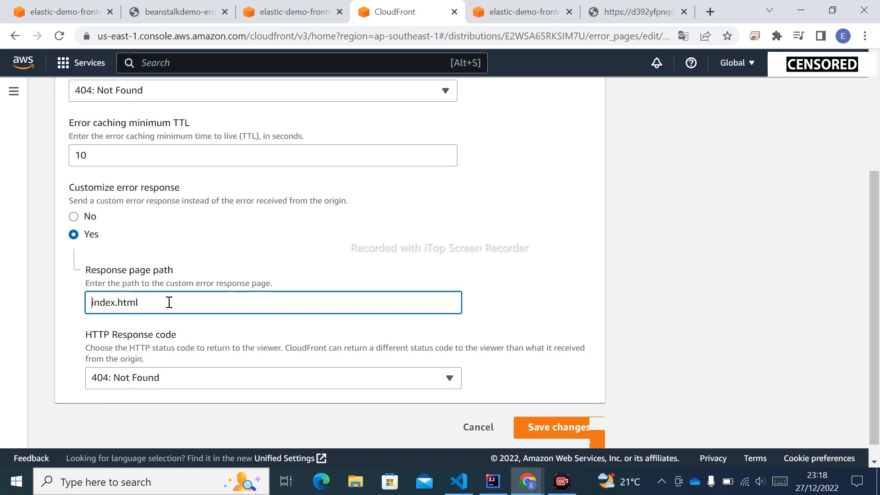
scroll(170, 305, up, 2)
scroll(170, 305, down, 2)
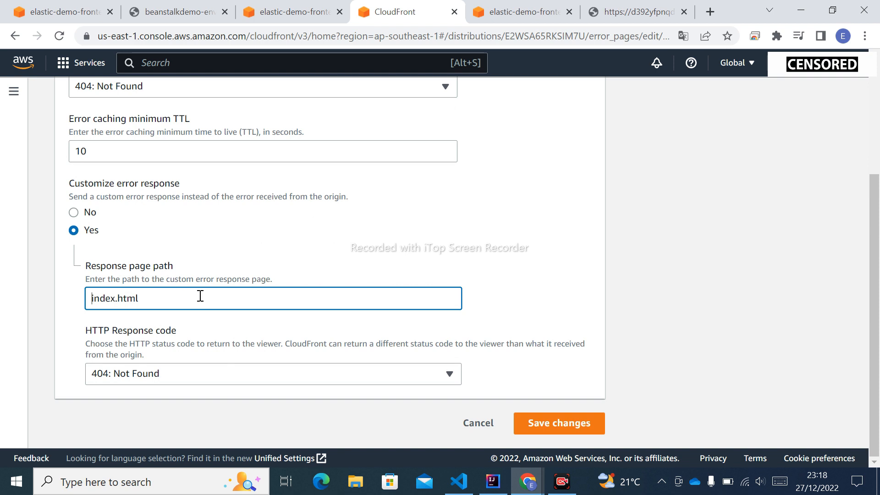
scroll(198, 294, up, 2)
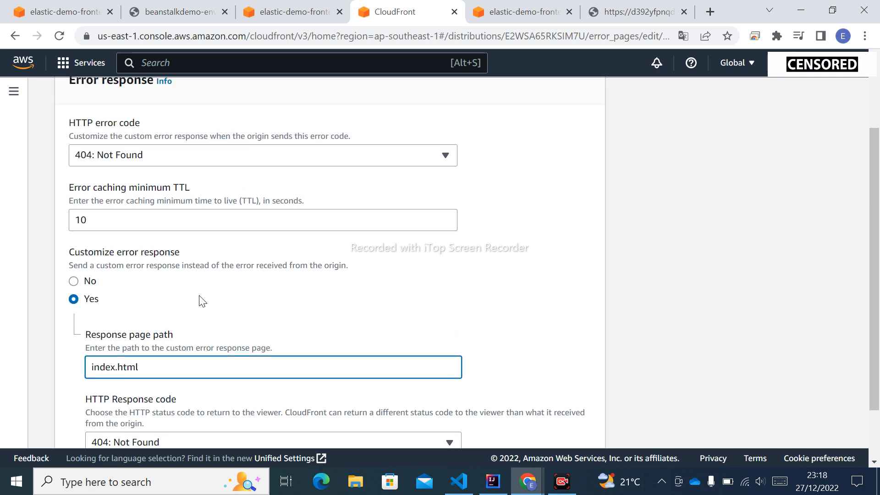
scroll(202, 301, up, 2)
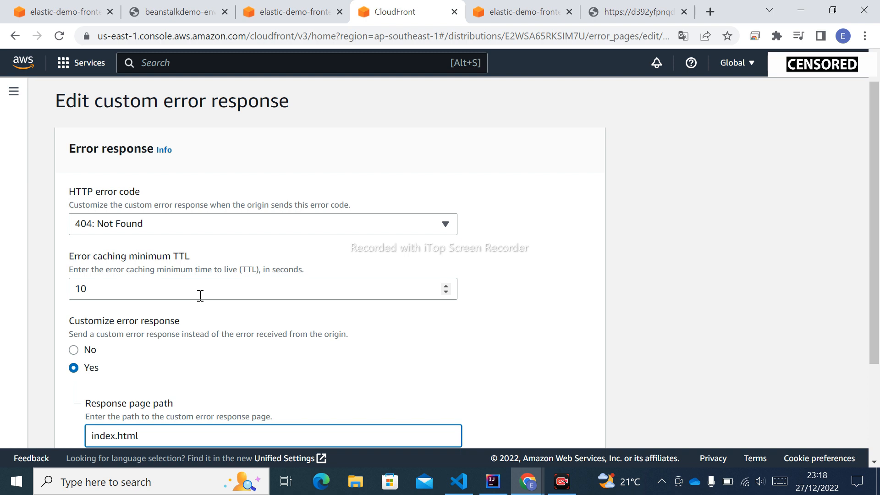
scroll(200, 296, down, 3)
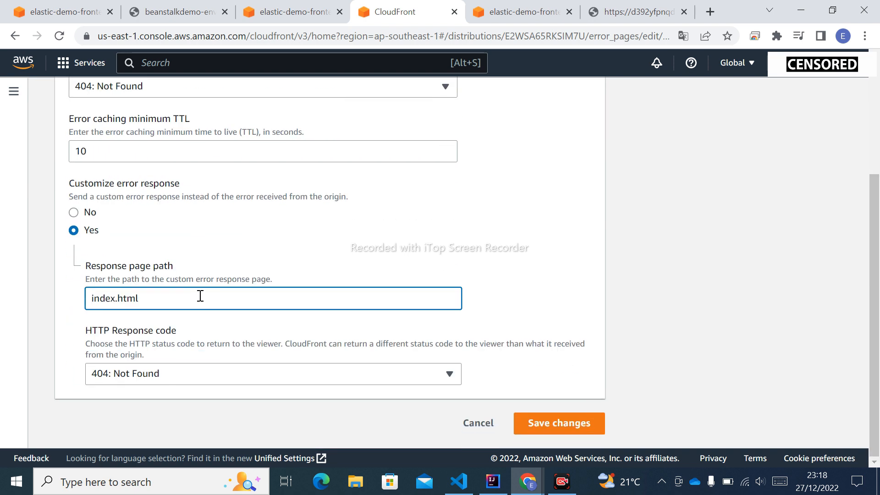
click(566, 432)
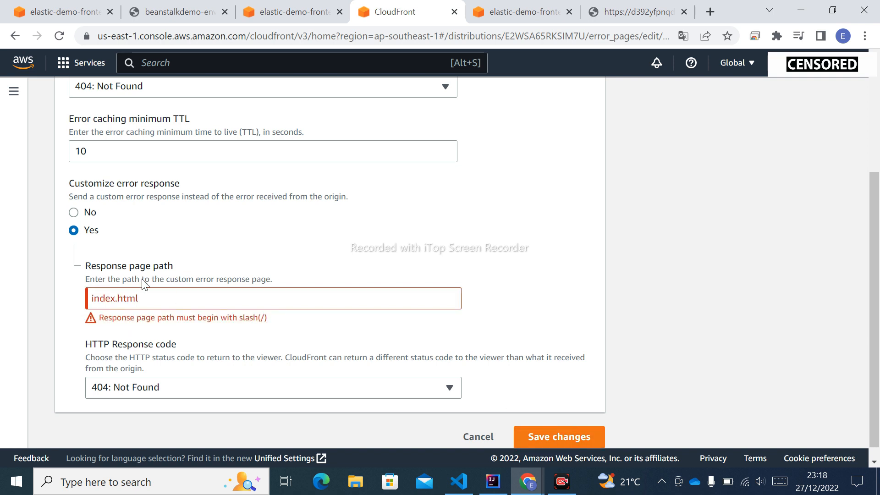
Step: Correct the response page path to /index.html and save the 404 error response
click(91, 298)
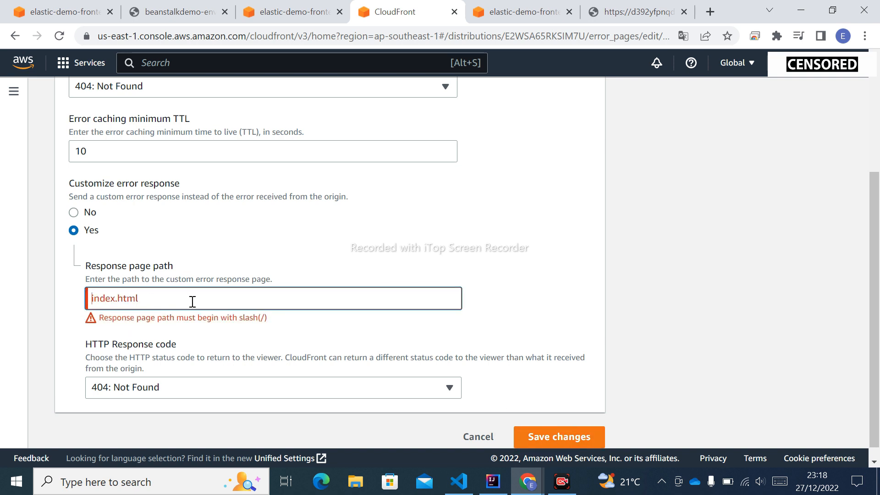
text(/)
click(583, 426)
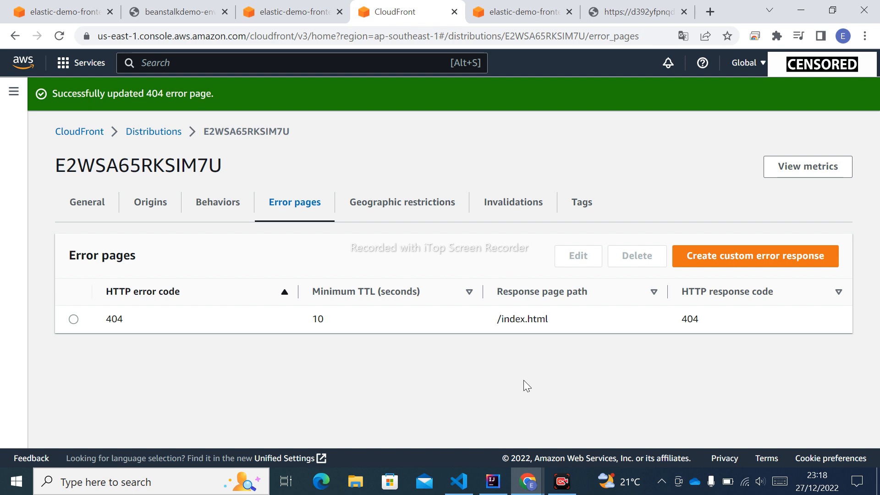
Step: Copy the frontend distribution's domain name from its general details and open it in a new browser tab
click(91, 206)
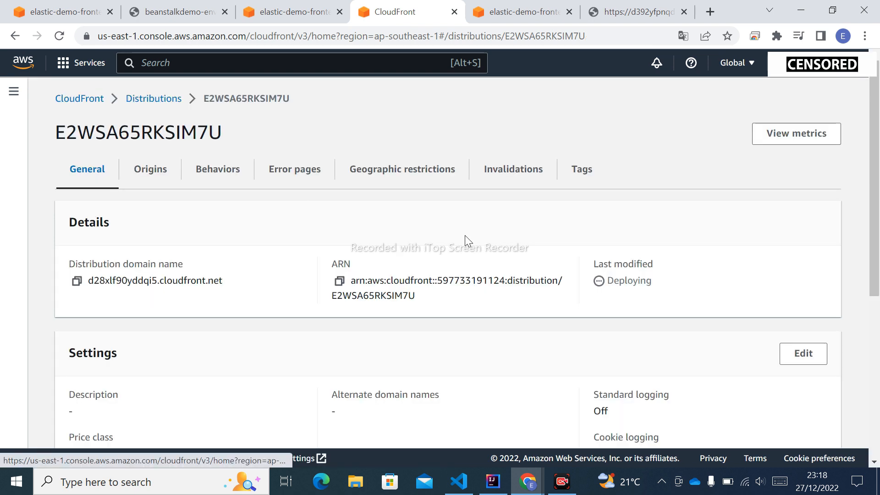
click(76, 280)
click(710, 11)
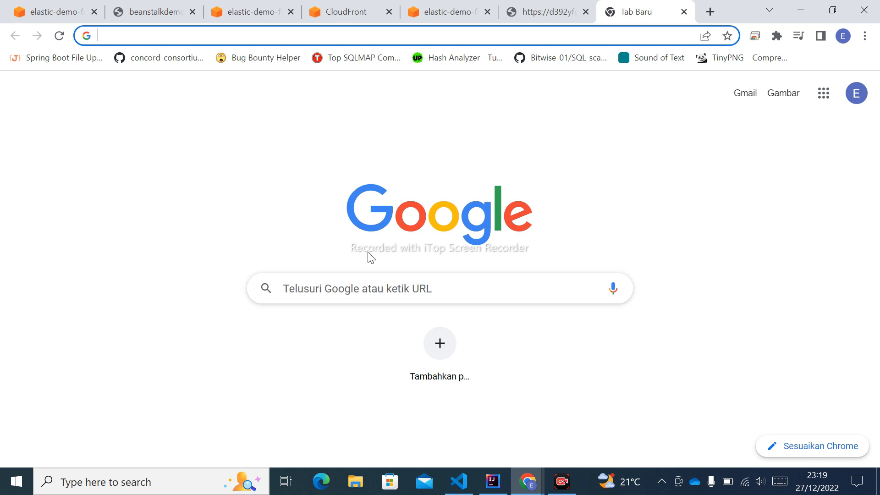
key(ctrl+v)
key(Return)
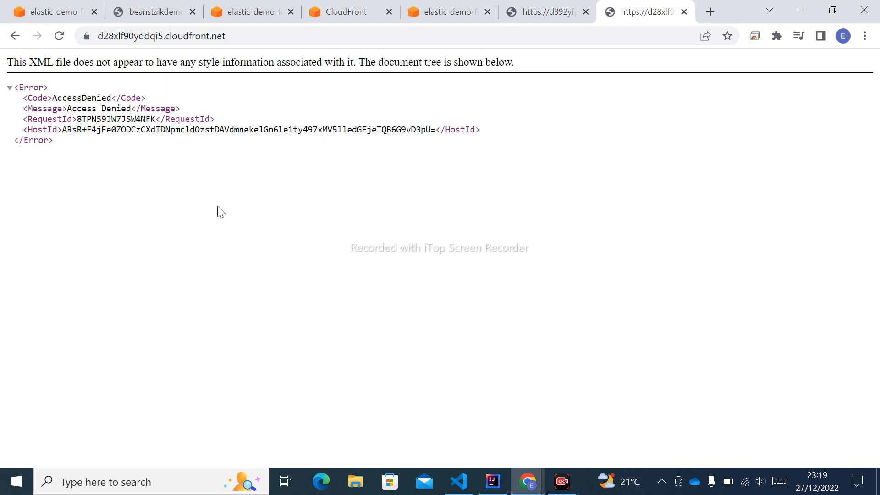
Step: Start a new custom error response for 403: Forbidden on the frontend distribution and enable the customized response
click(433, 11)
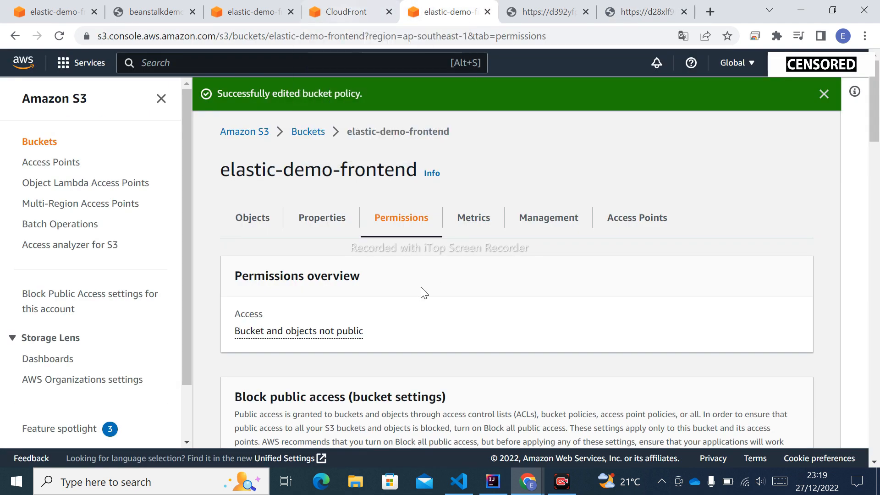
click(346, 12)
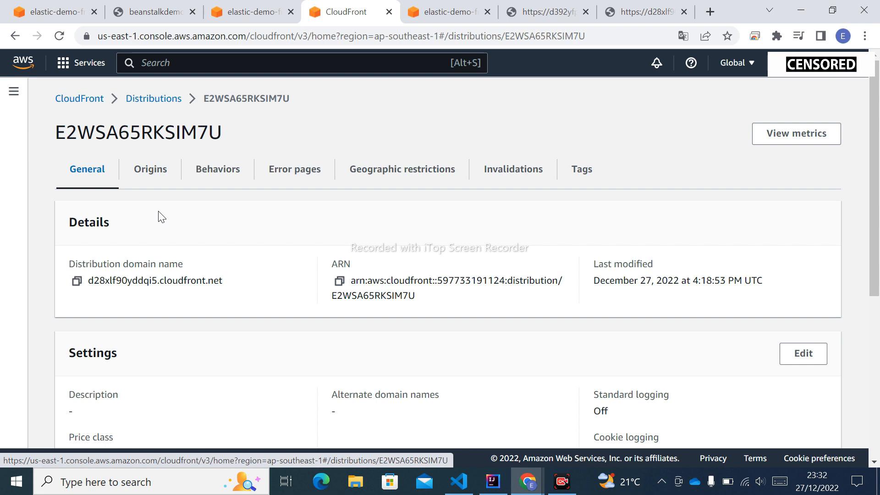
click(284, 179)
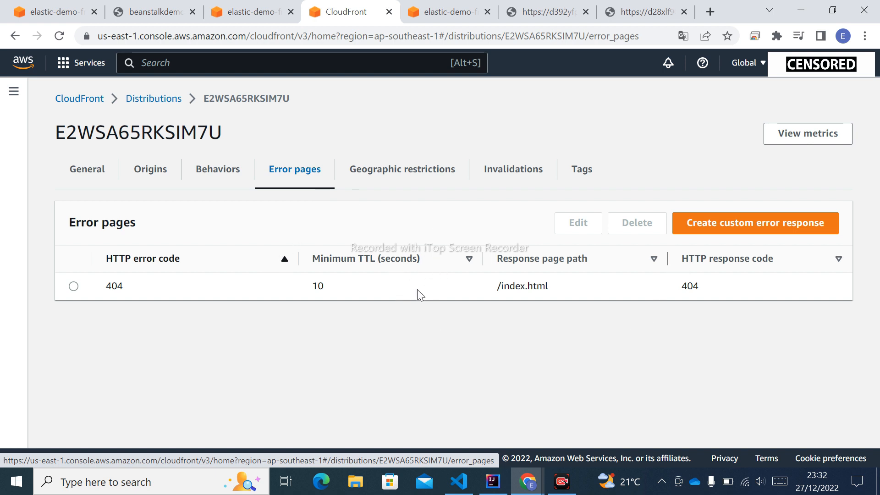
click(747, 224)
click(264, 253)
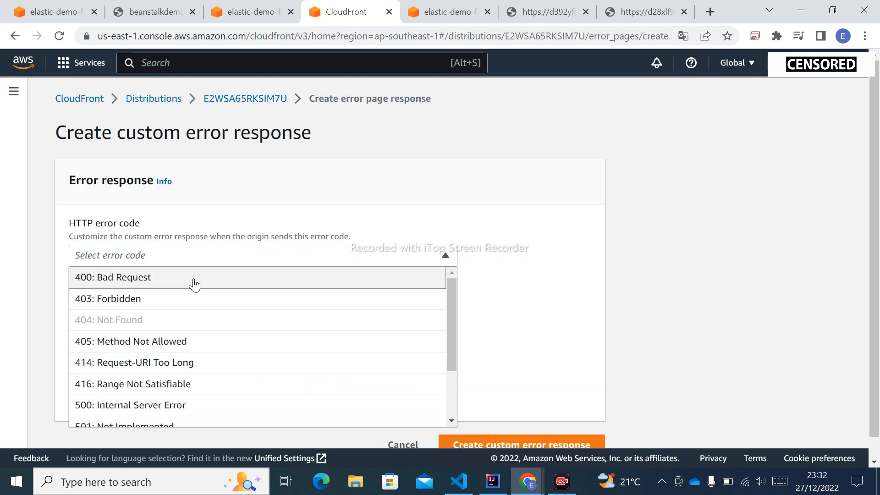
click(181, 298)
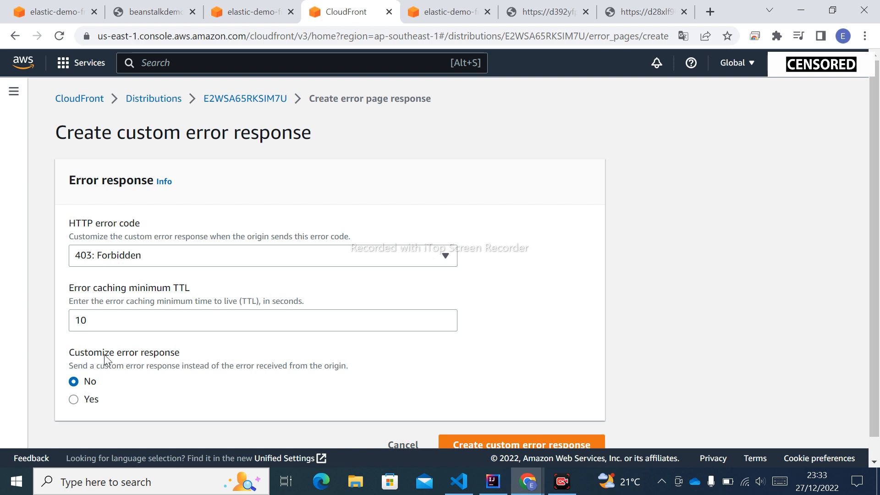
click(73, 399)
scroll(294, 349, down, 1)
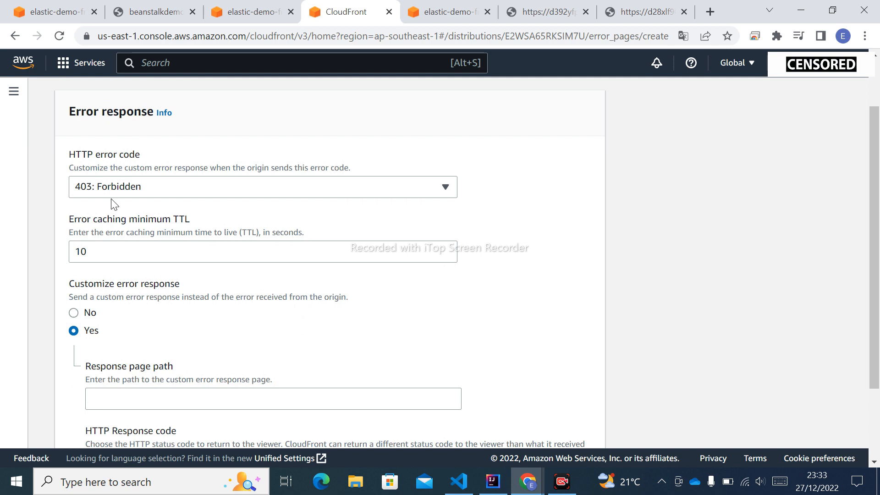
scroll(192, 287, down, 2)
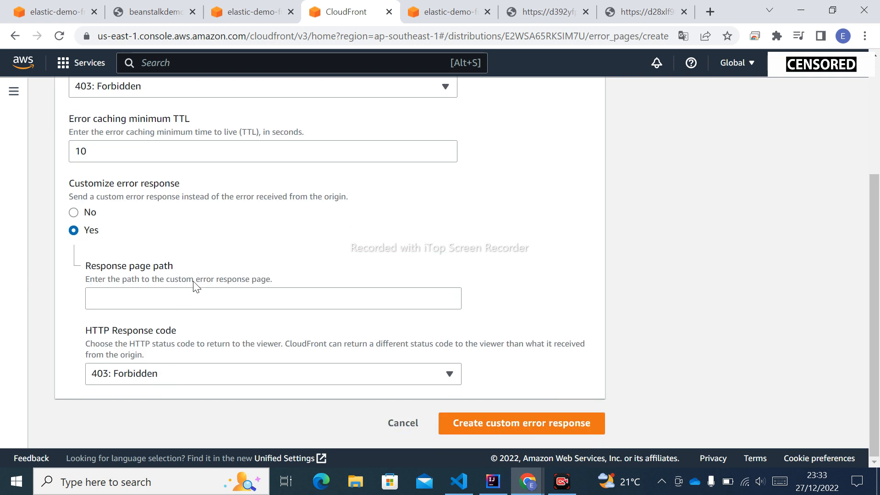
Step: Set the 403 error response page path to /index.html and create the custom error response
click(162, 298)
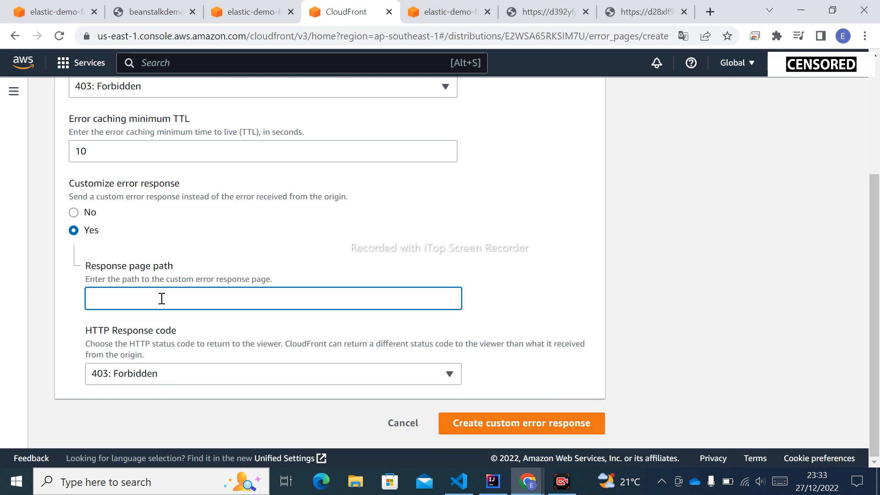
text(/index.html)
scroll(162, 299, up, 3)
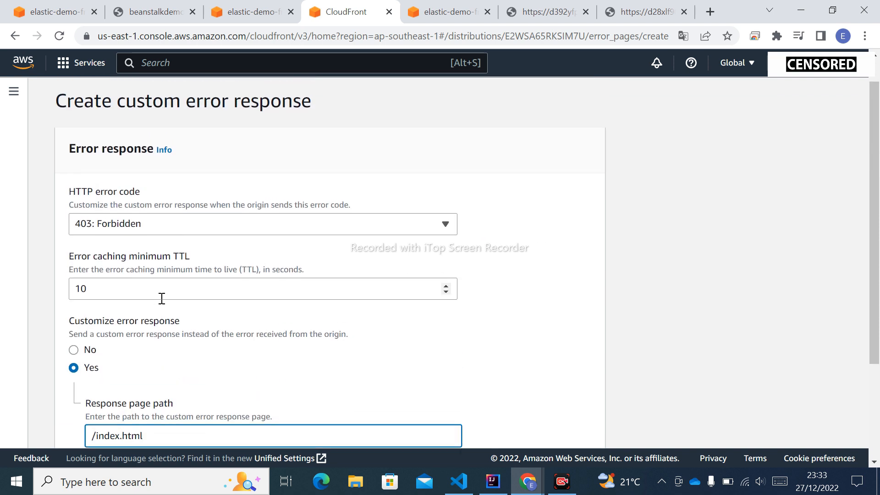
scroll(162, 298, down, 3)
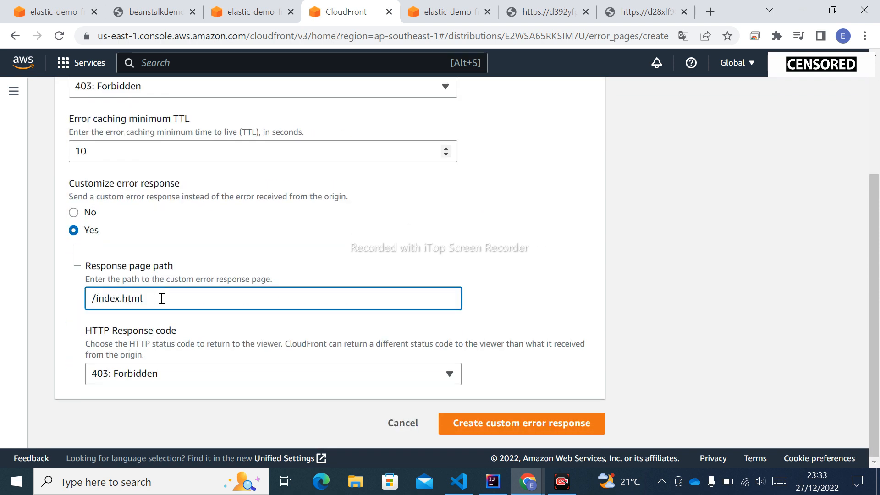
click(500, 427)
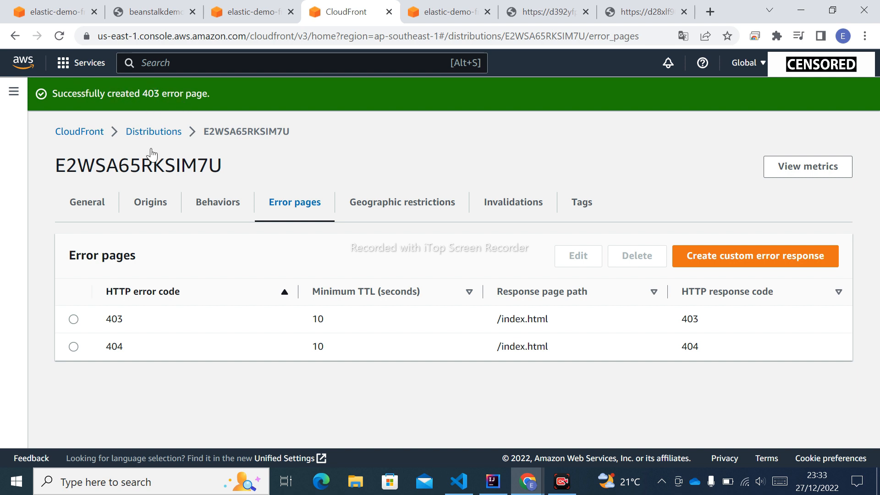
Step: Copy the frontend distribution's domain name from its general details and load it in the already open frontend page
click(86, 208)
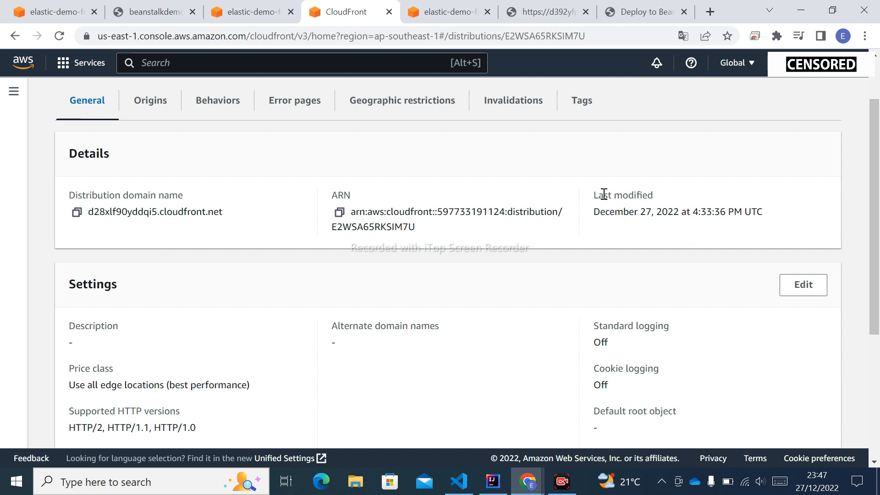
click(76, 214)
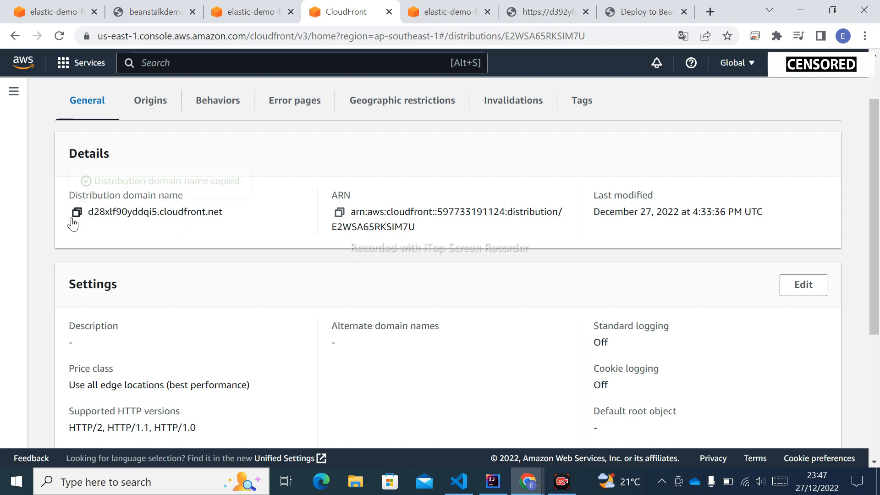
click(643, 14)
click(283, 36)
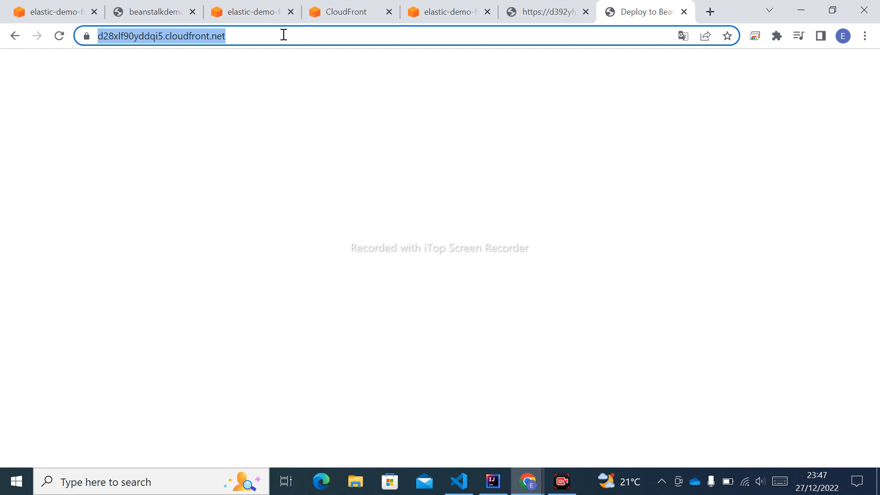
key(ctrl+v)
key(Return)
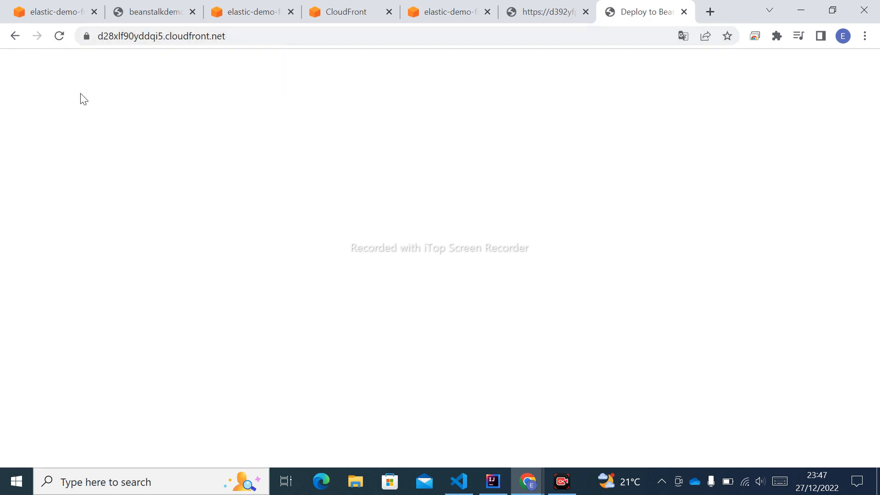
Step: Inspect the blank frontend page in DevTools, checking the console errors and the network log
right_click(340, 146)
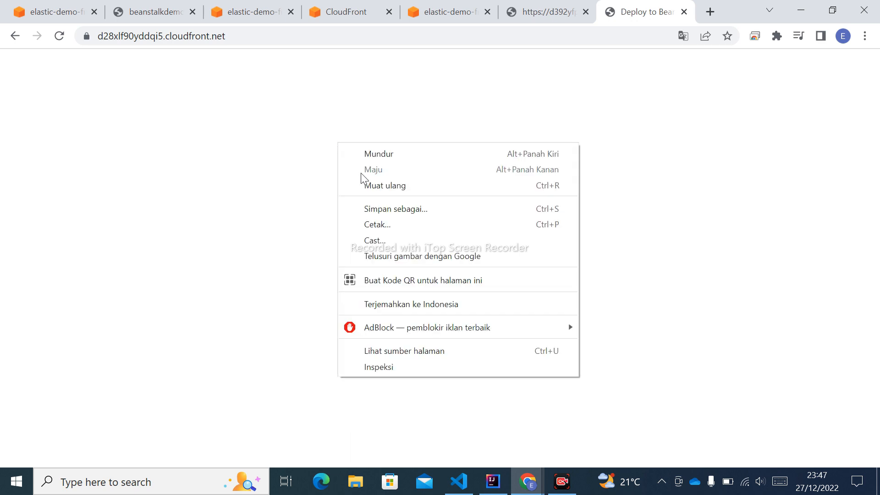
click(412, 370)
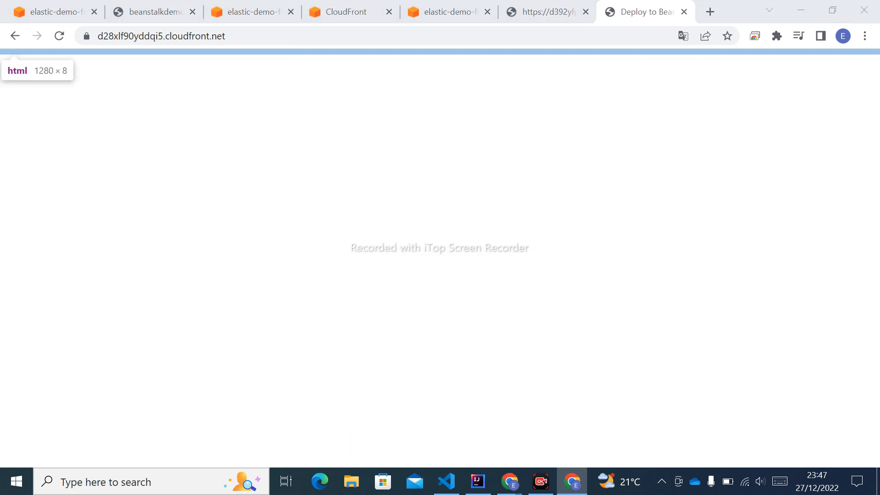
drag(6, 4, 340, 57)
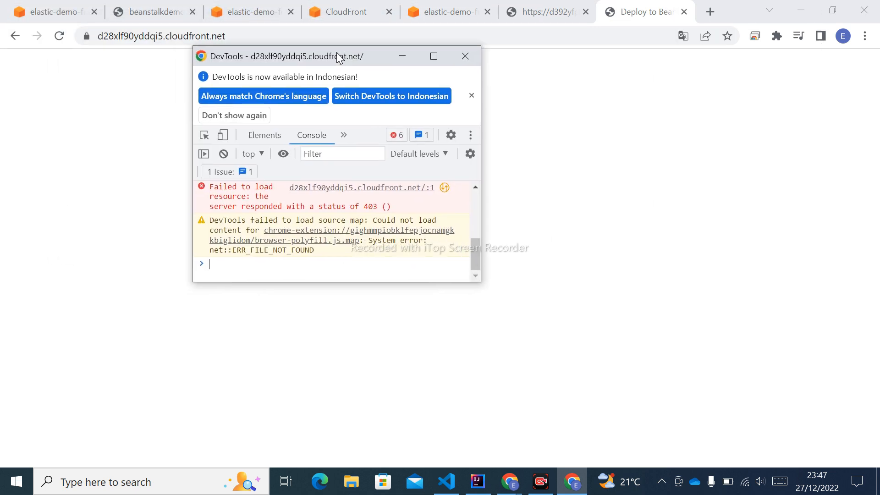
click(439, 58)
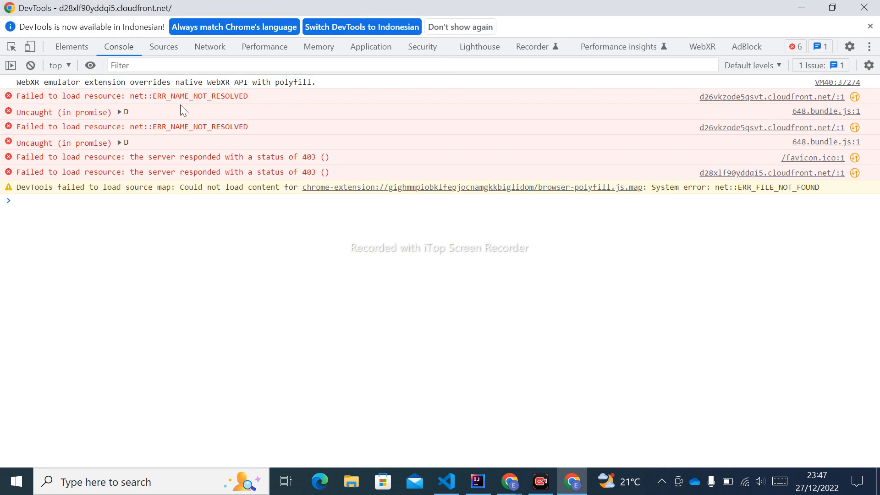
click(211, 49)
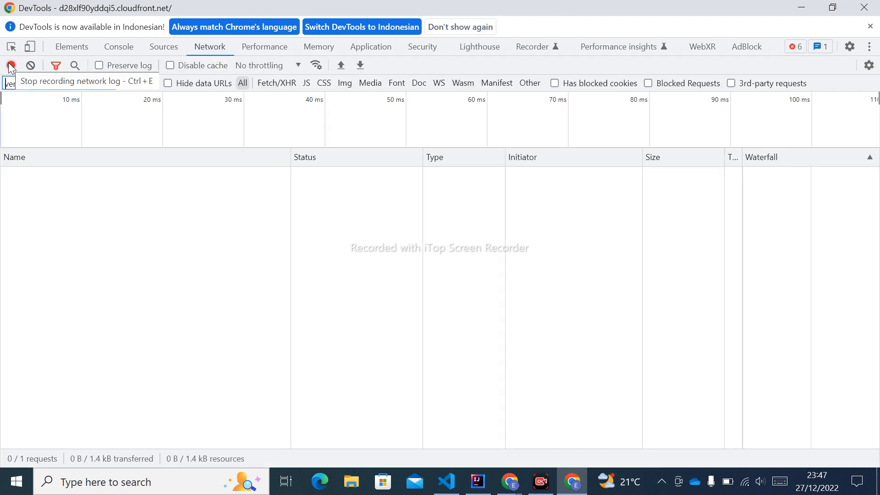
Step: Reload the frontend page while recording network traffic and clear the venture filter to list all requests
drag(443, 7, 433, 83)
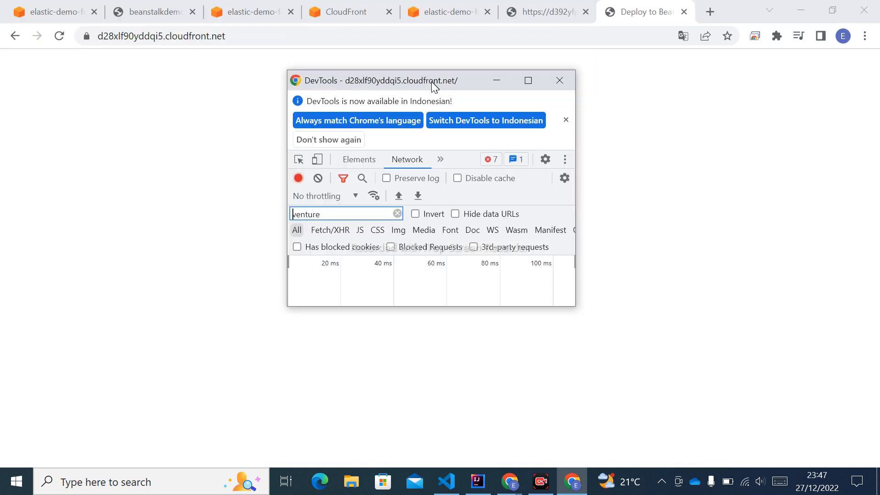
click(60, 35)
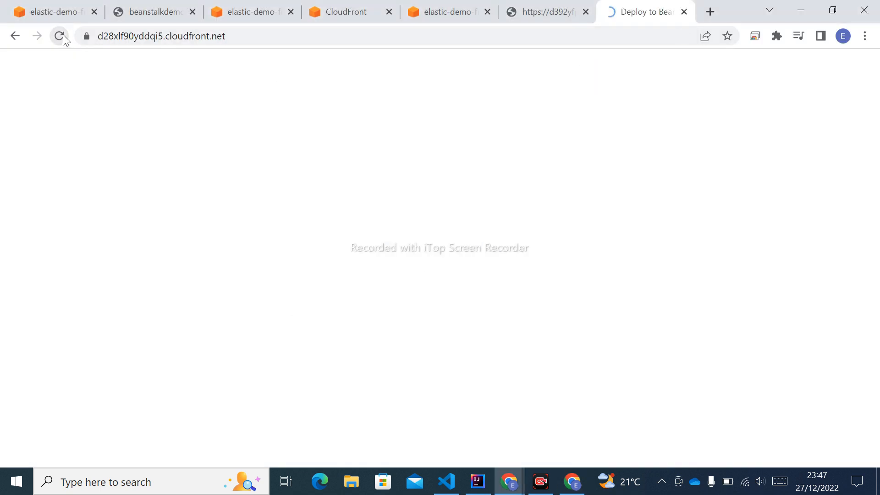
click(572, 481)
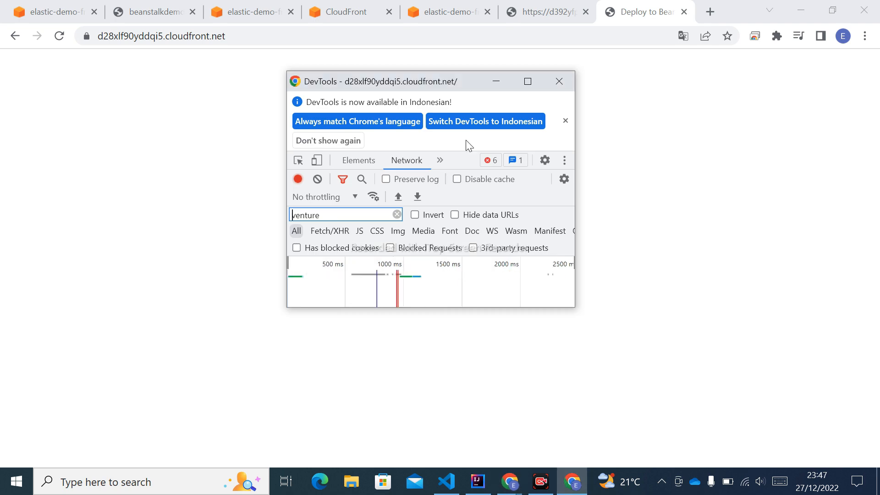
click(526, 81)
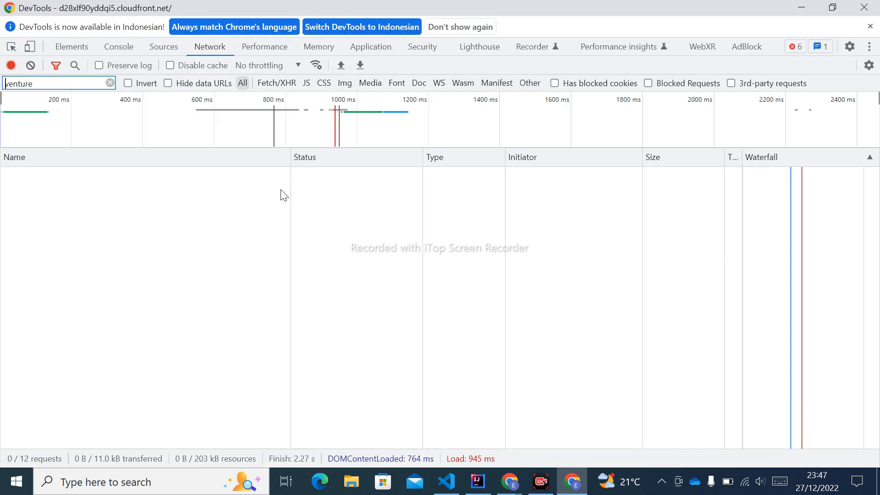
click(110, 83)
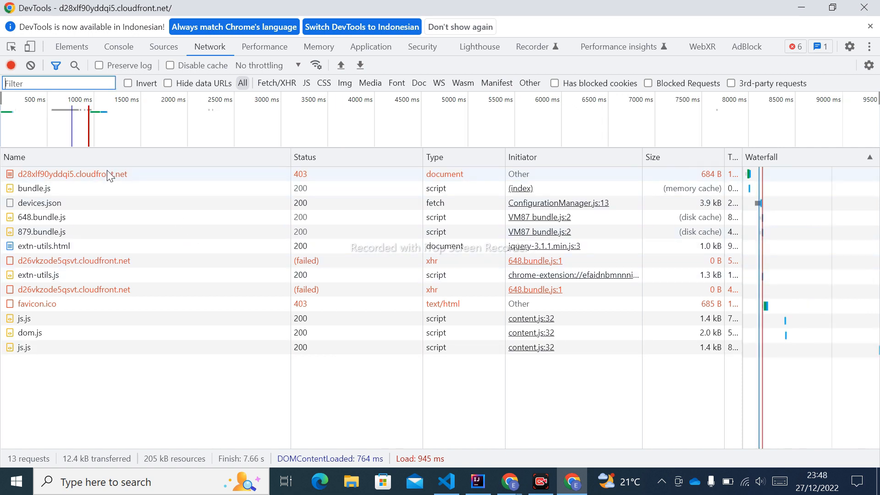
Step: Examine the failed d26vkzode5qsvt.cloudfront.net request's headers, then open retrieve.js in VS Code to check its API URL
click(79, 291)
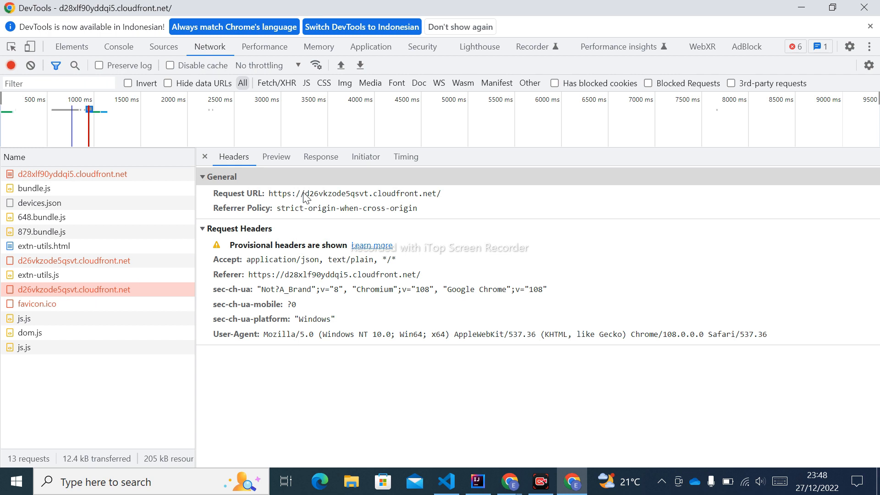
click(446, 481)
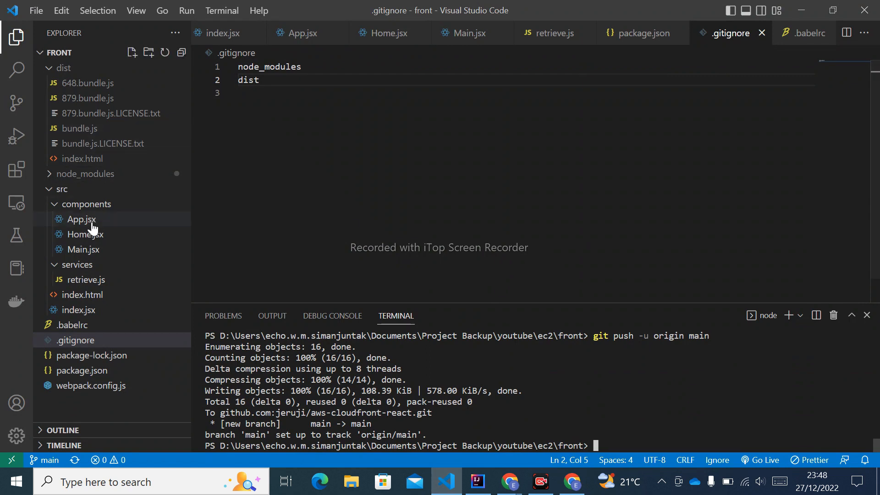
click(85, 281)
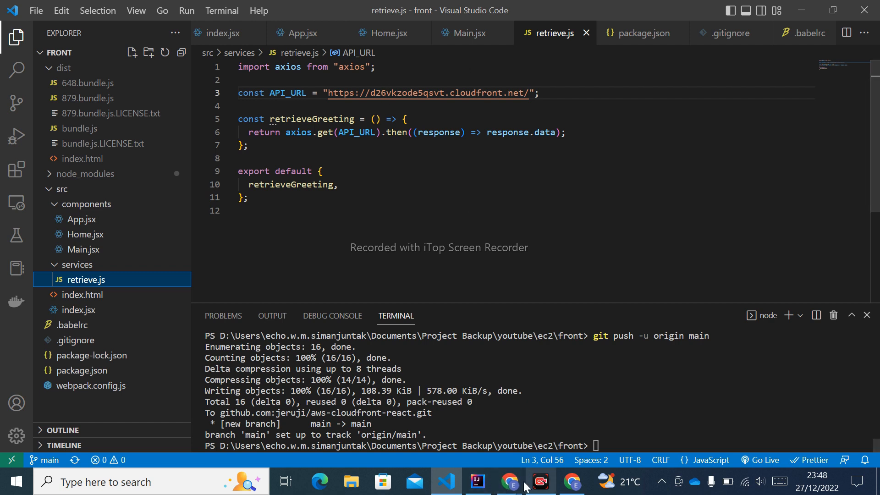
Step: Switch to Chrome and review the objects uploaded to the elastic-demo-frontend bucket against the project files
mouse_move(525, 486)
click(587, 405)
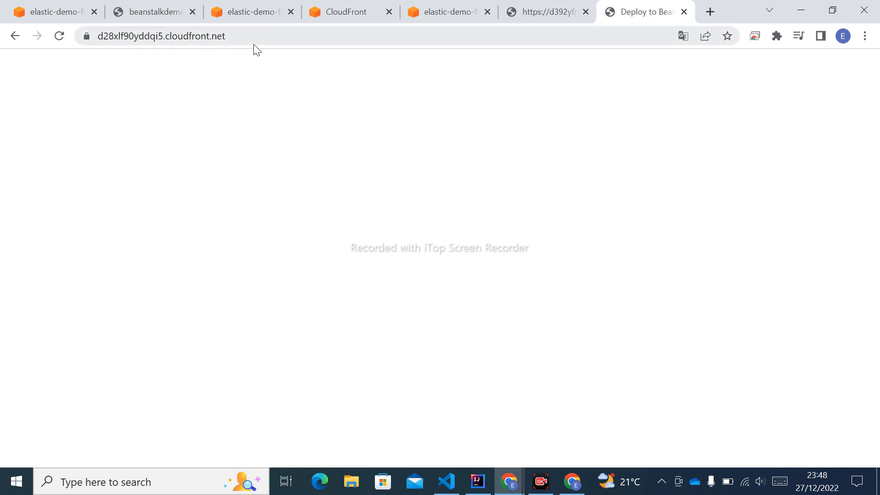
click(260, 13)
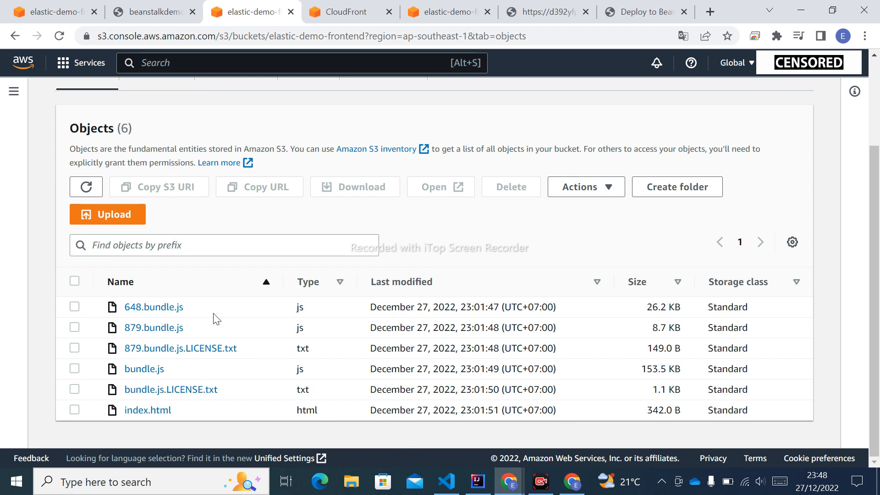
click(447, 480)
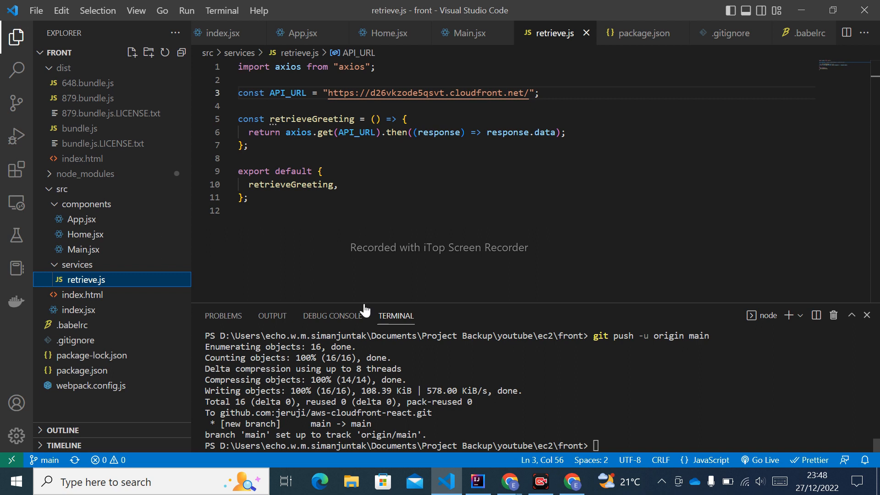
click(443, 483)
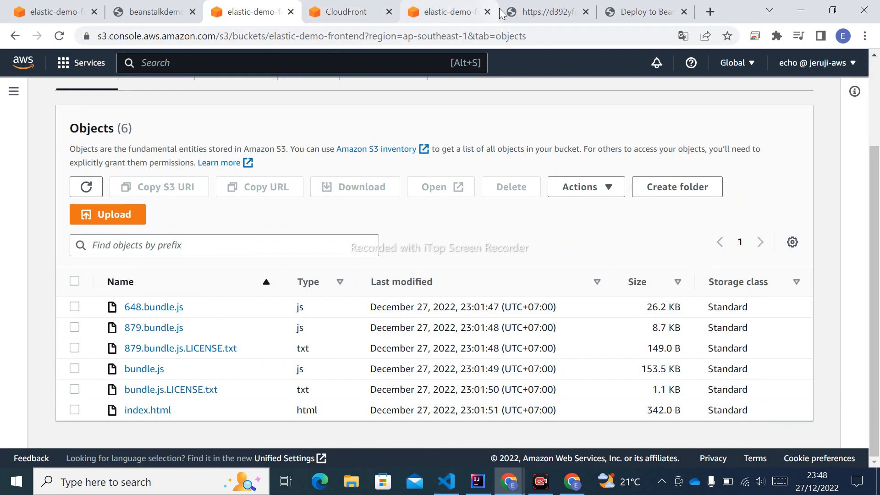
click(546, 11)
click(245, 36)
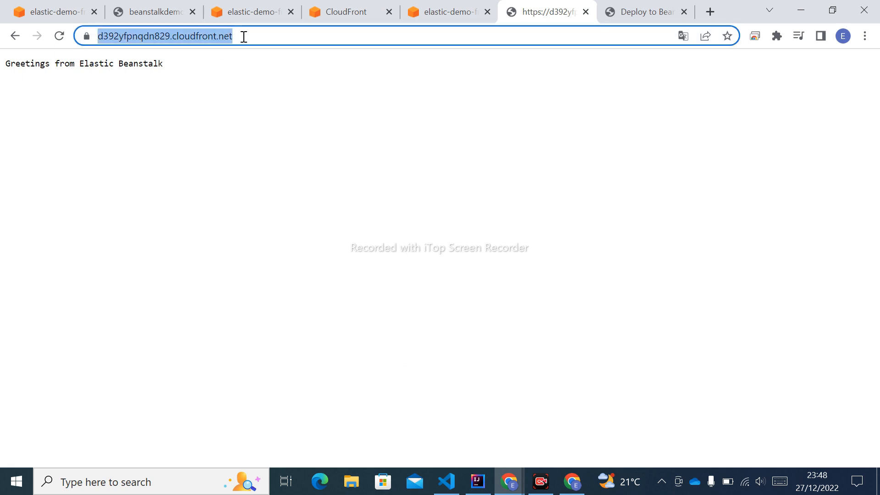
right_click(244, 37)
click(287, 115)
click(448, 482)
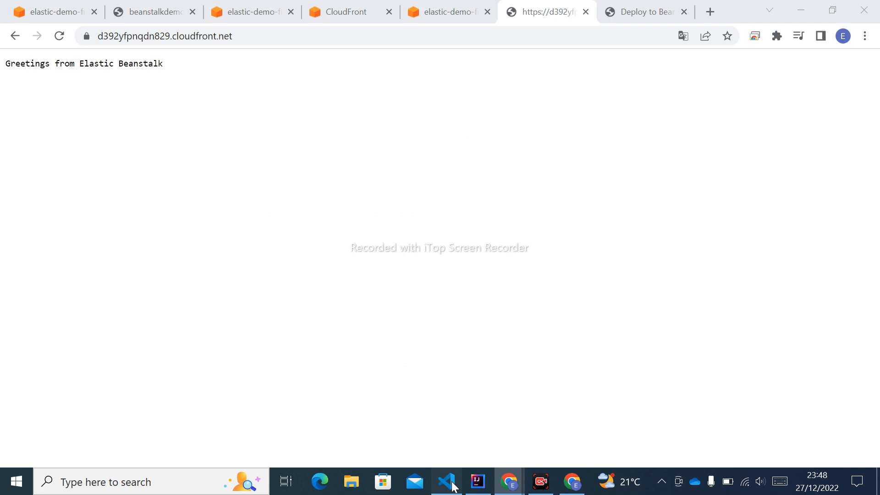
drag(328, 94, 523, 98)
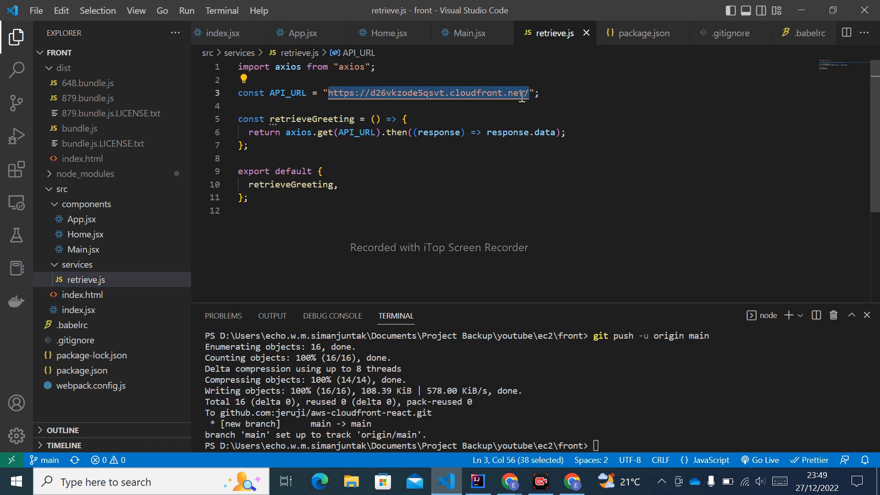
key(ctrl+v)
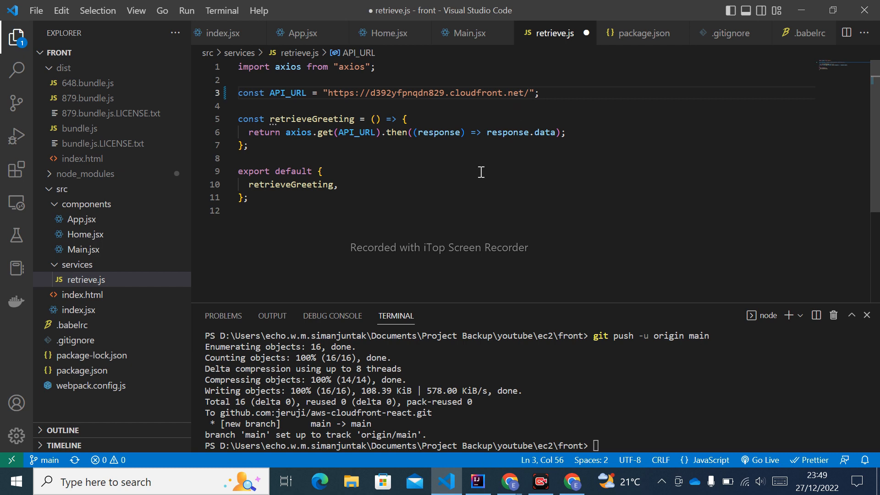
key(ctrl+s)
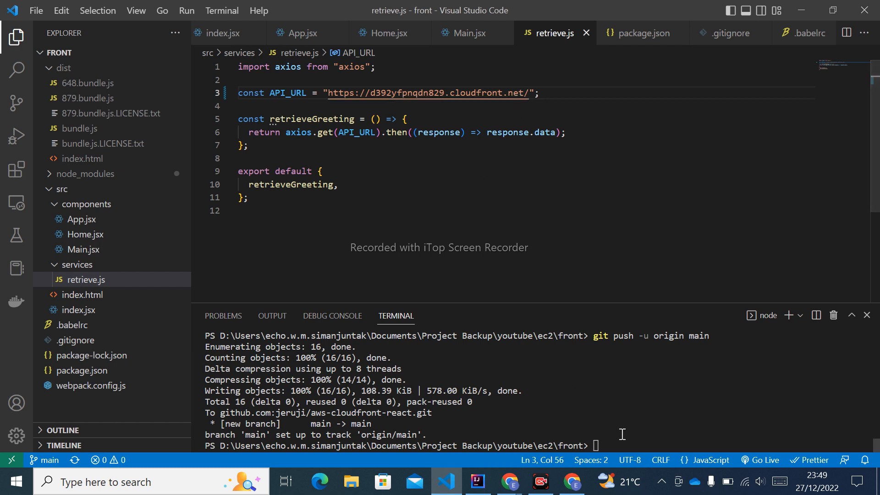
Step: Rebuild the frontend by running npm run build in the project terminal
click(645, 446)
text(n)
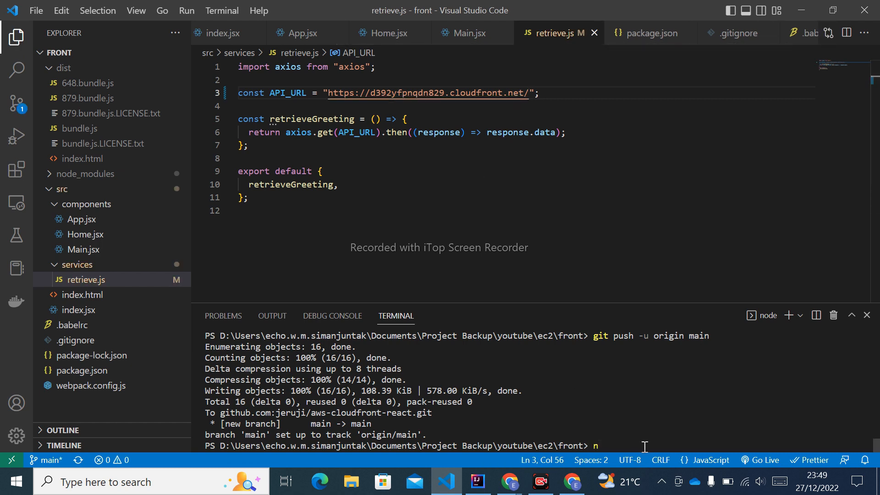
text(pm run bu)
key(BackSpace)
text(uild)
key(Return)
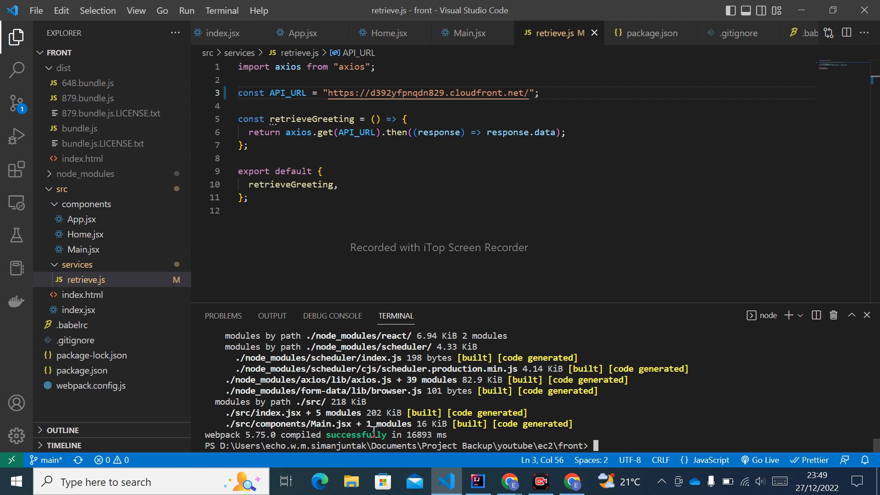
Step: Switch to Chrome and permanently delete all objects in the elastic-demo-frontend bucket, confirming with "permanently delete" and closing the status page
click(515, 484)
click(587, 446)
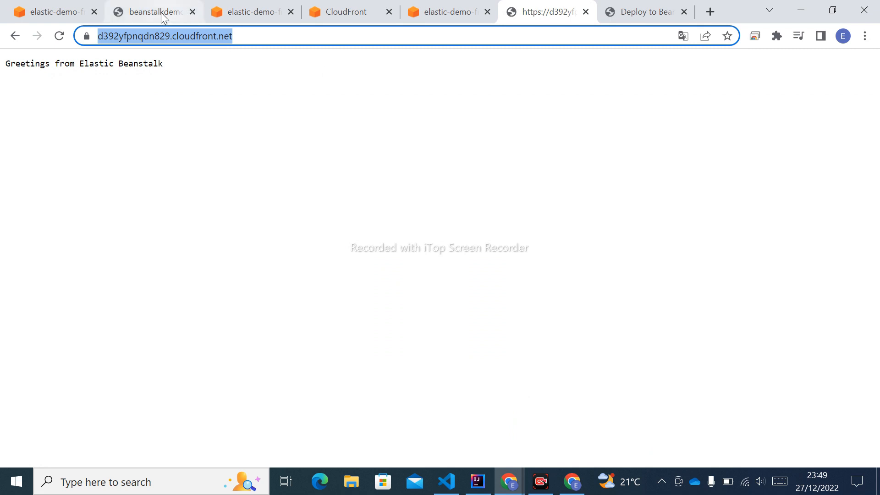
click(246, 6)
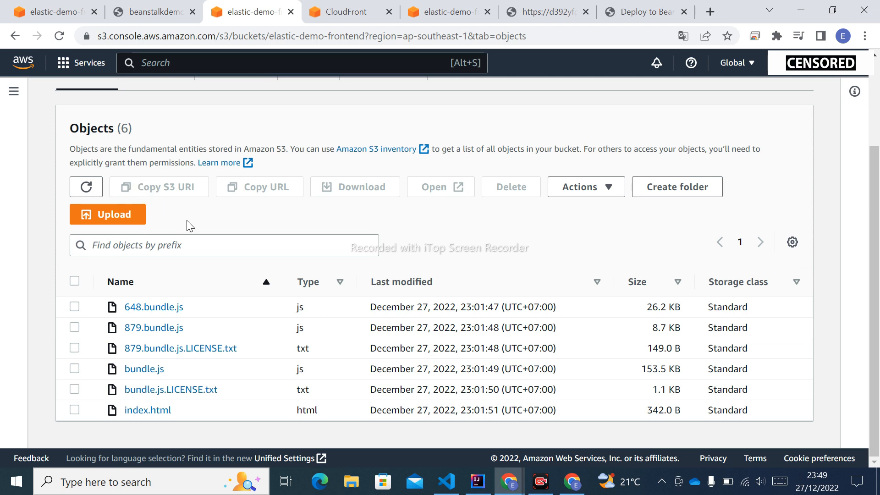
click(75, 281)
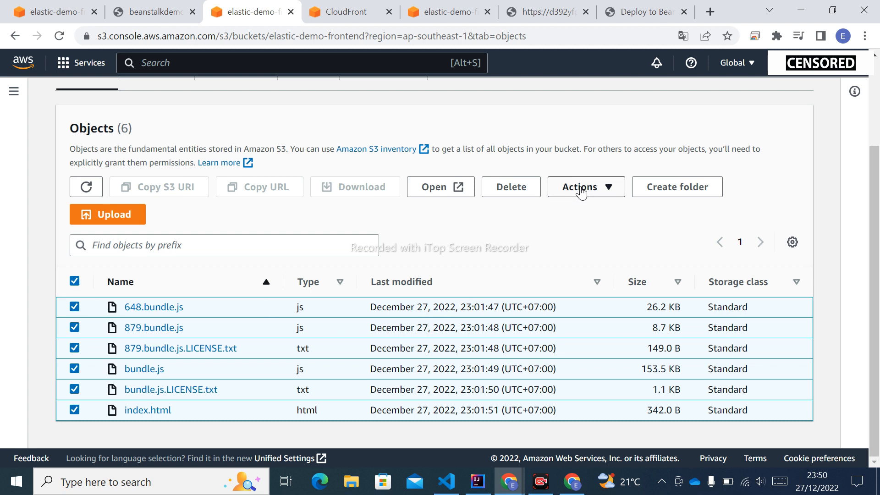
click(505, 189)
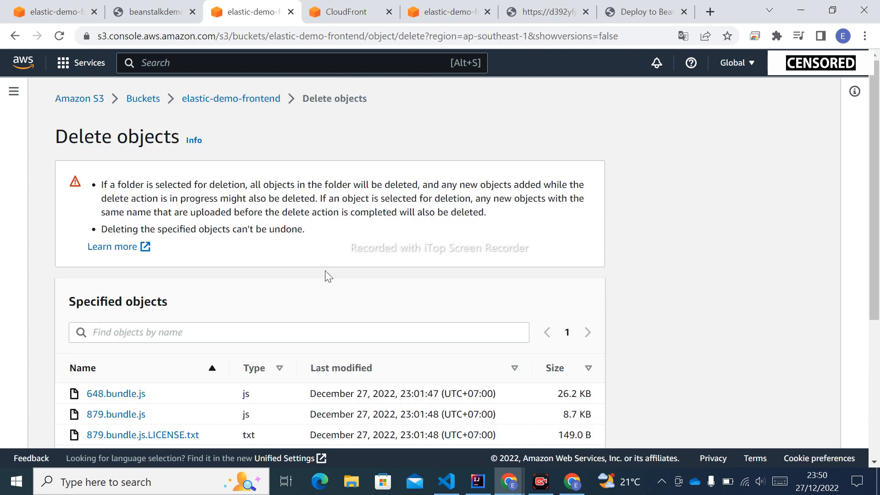
scroll(329, 275, down, 5)
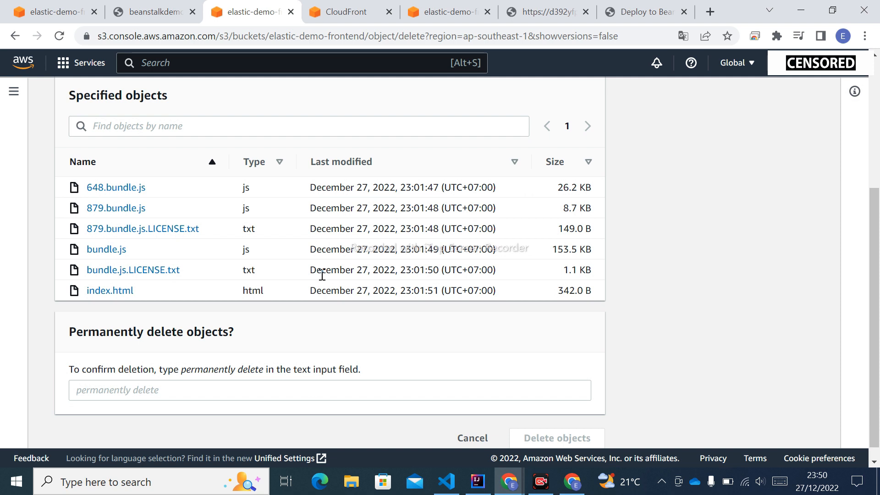
drag(182, 374, 265, 370)
key(ctrl+c)
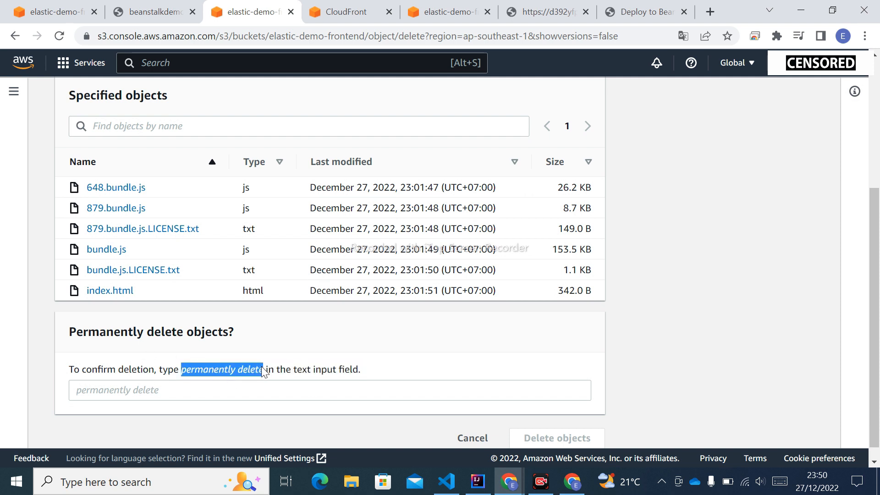
click(194, 392)
key(ctrl+v)
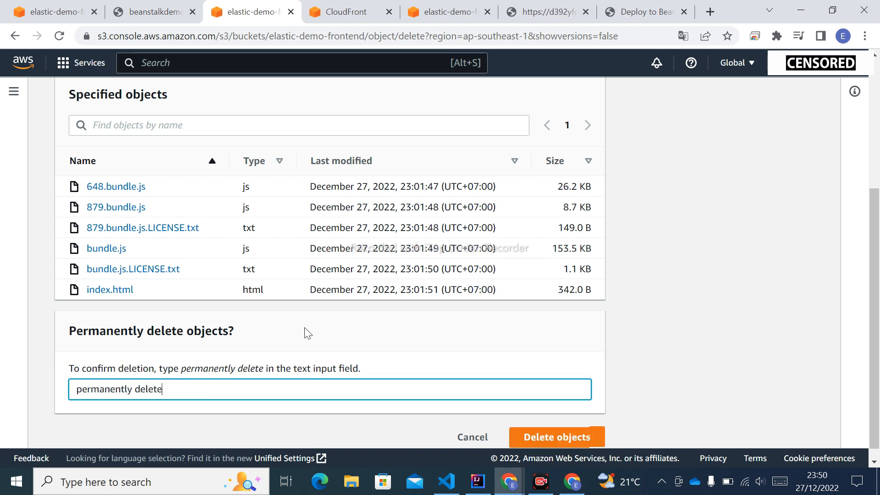
scroll(611, 447, down, 1)
click(586, 424)
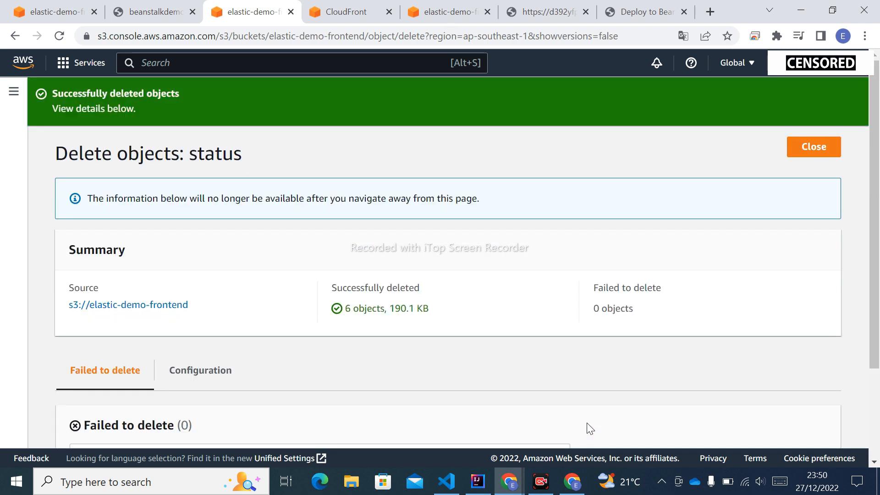
click(813, 147)
Step: Upload all the rebuilt files from the front project's dist folder to the elastic-demo-frontend bucket and close the upload status page
scroll(322, 332, down, 2)
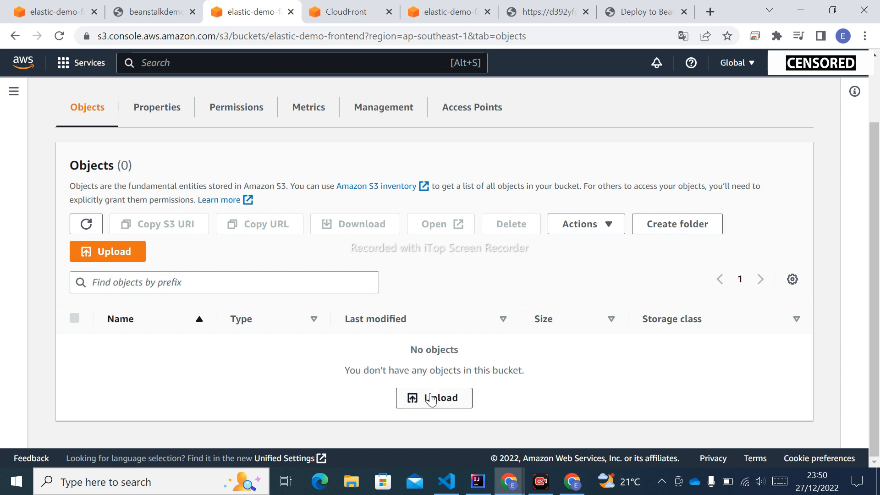
click(456, 400)
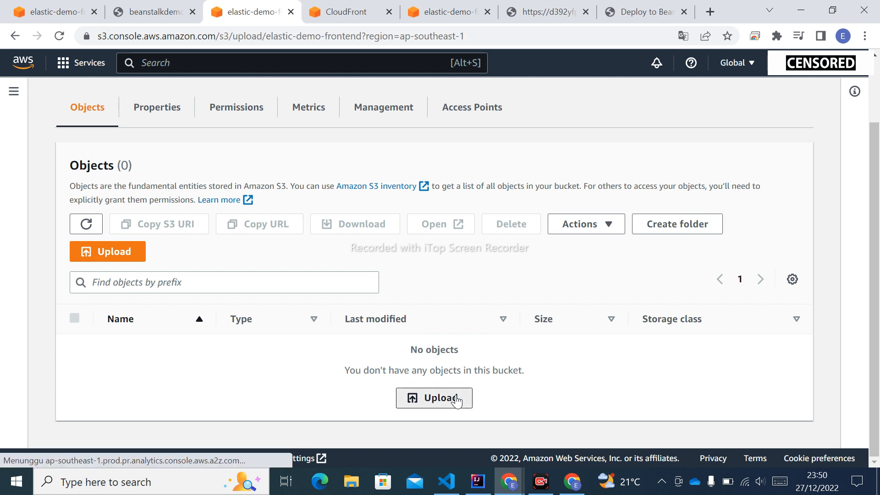
click(481, 269)
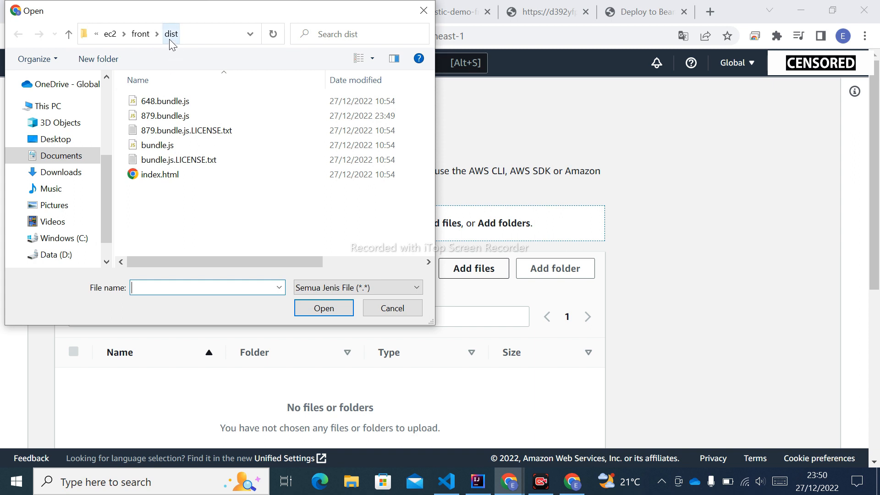
drag(223, 213, 153, 102)
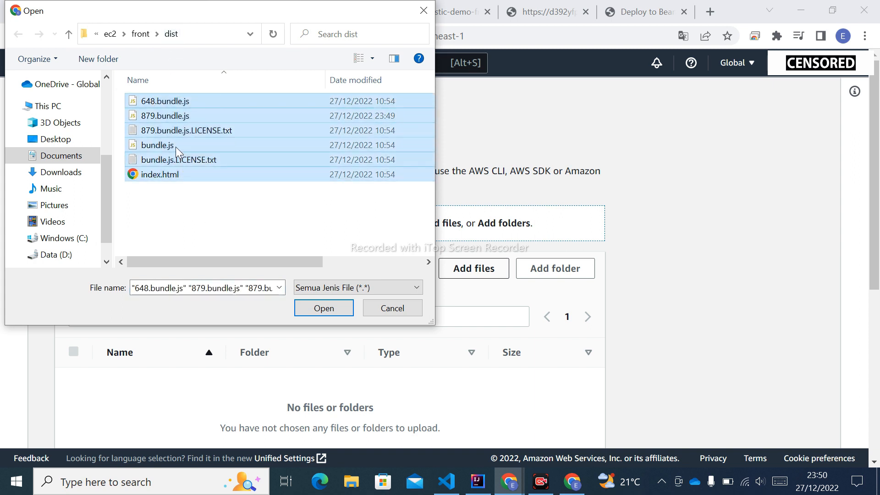
click(315, 307)
scroll(509, 323, down, 5)
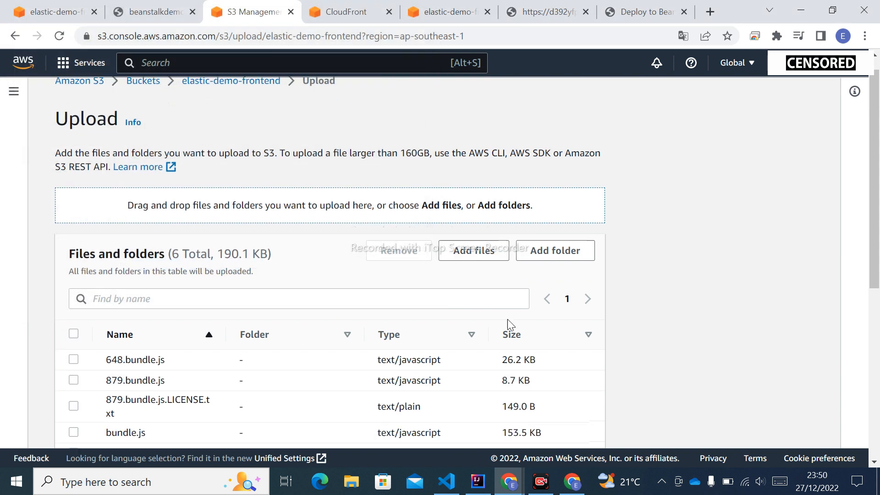
scroll(508, 325, down, 3)
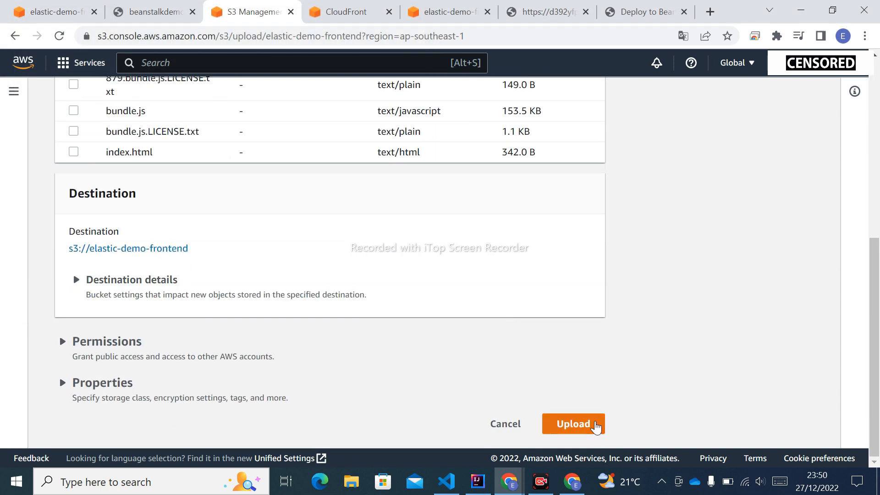
click(595, 426)
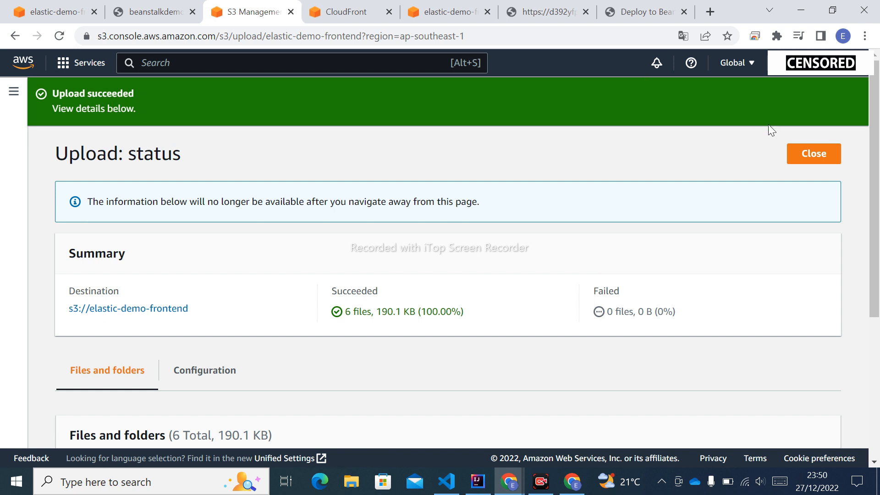
click(811, 161)
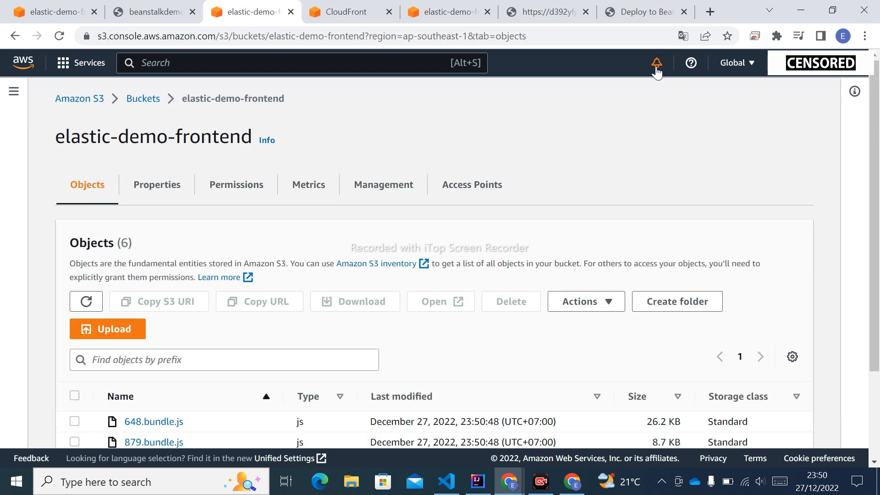
Step: Reload the frontend page, then copy its CloudFront distribution domain name and open d28xlf90yddqi5.cloudfront.net in a fresh tab replacing the old one
click(636, 15)
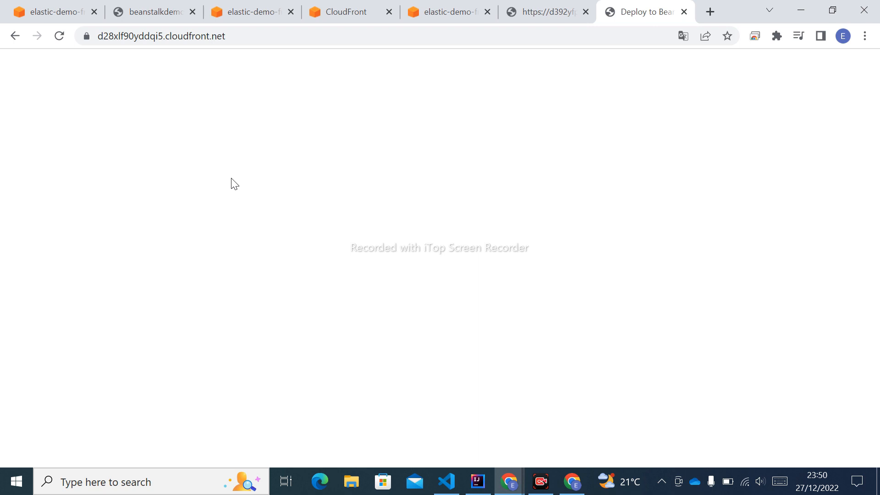
key(F5)
click(347, 13)
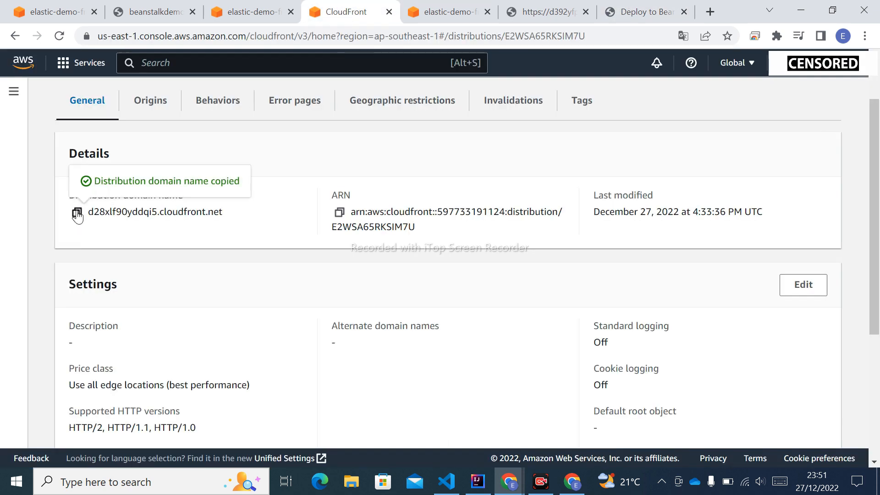
click(625, 9)
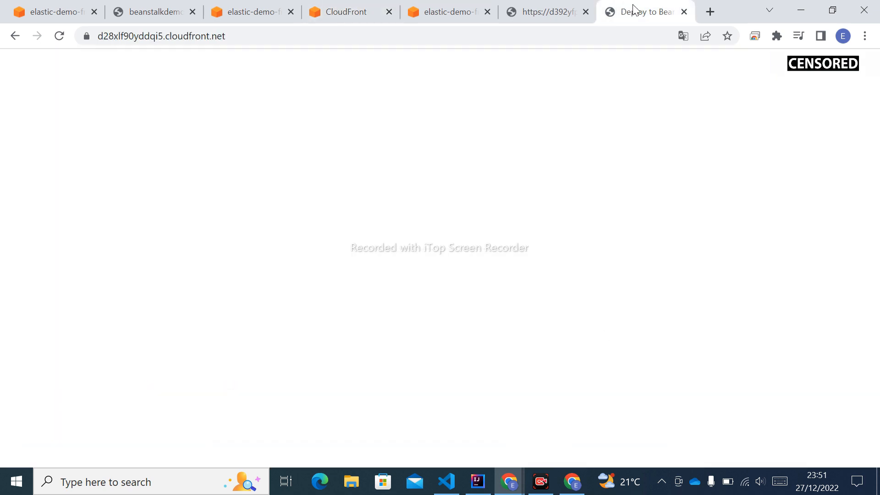
click(684, 12)
click(709, 15)
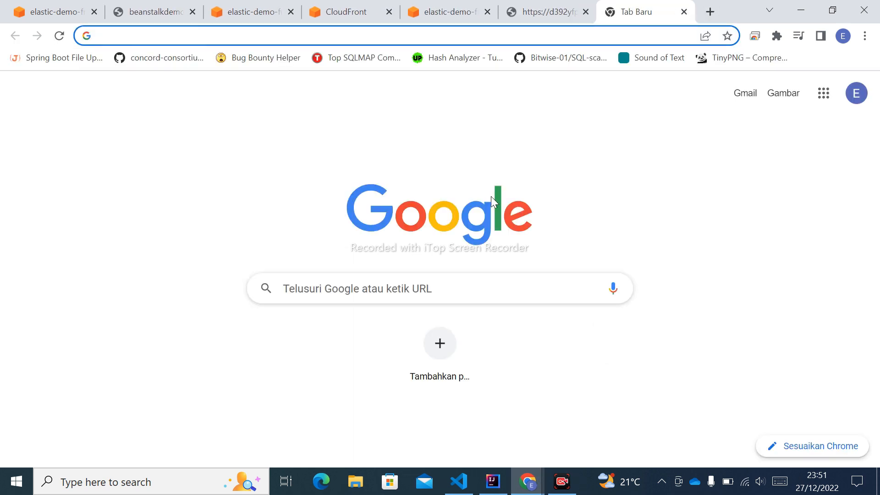
text(https://d28xlf90yddqi5.cloudfront.net)
key(Return)
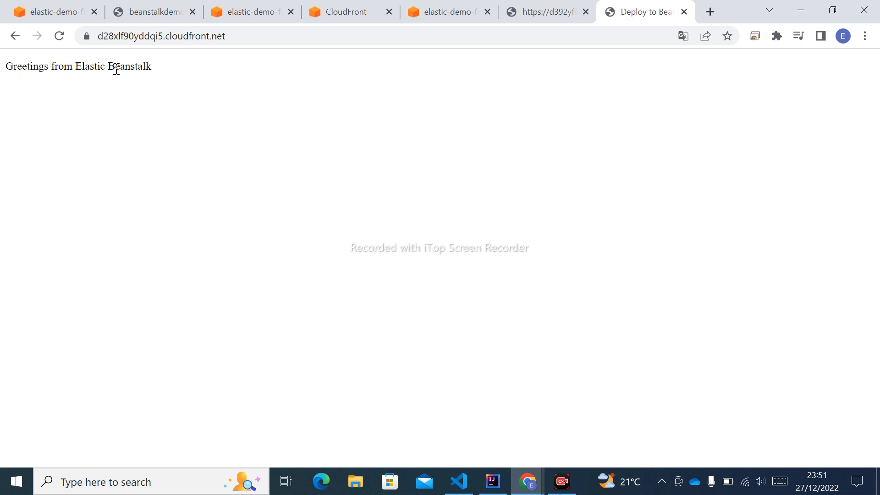
Step: Compare the backend response at d392yfpnqdn829.cloudfront.net with the frontend page at d28xlf90yddqi5.cloudfront.net and check the frontend's address
click(542, 14)
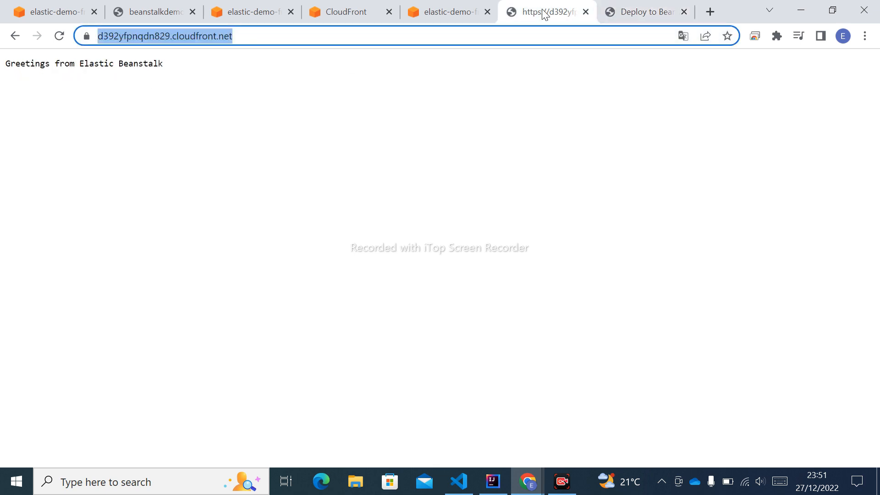
click(295, 94)
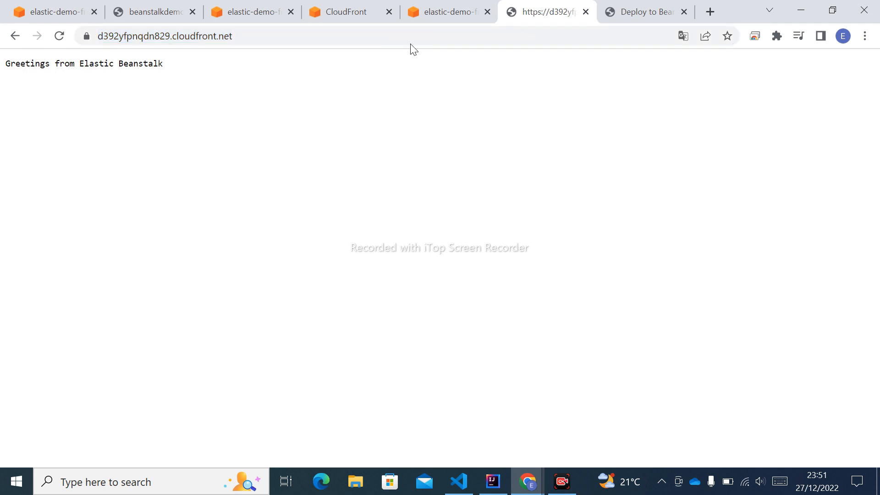
click(630, 15)
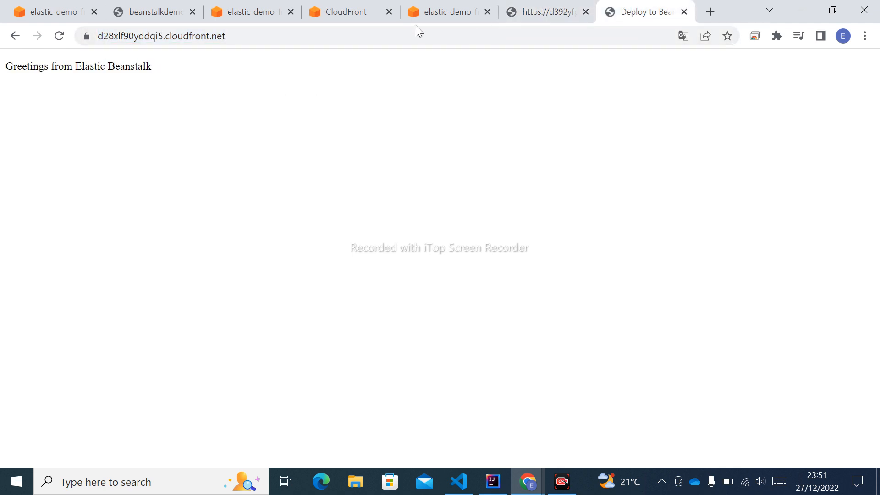
click(568, 6)
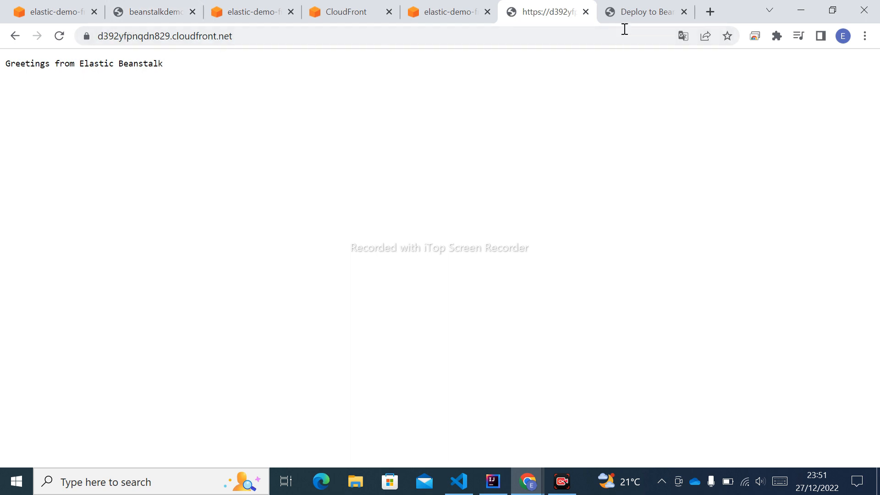
click(628, 15)
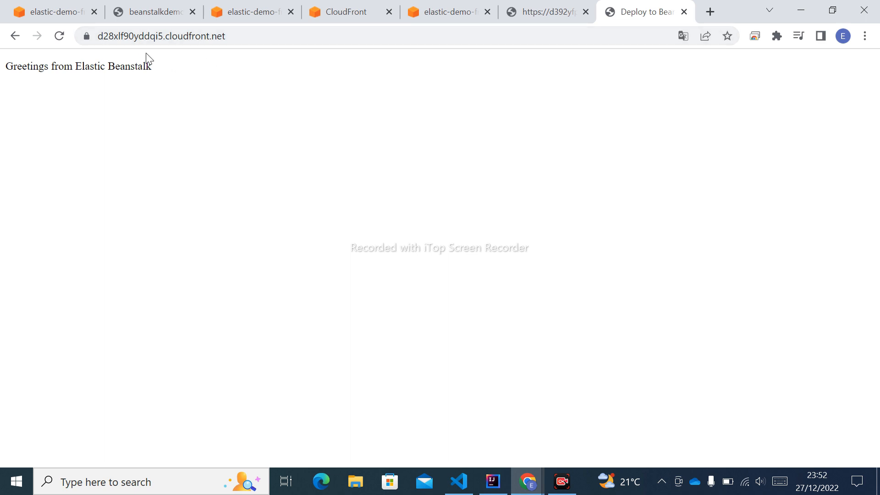
click(131, 40)
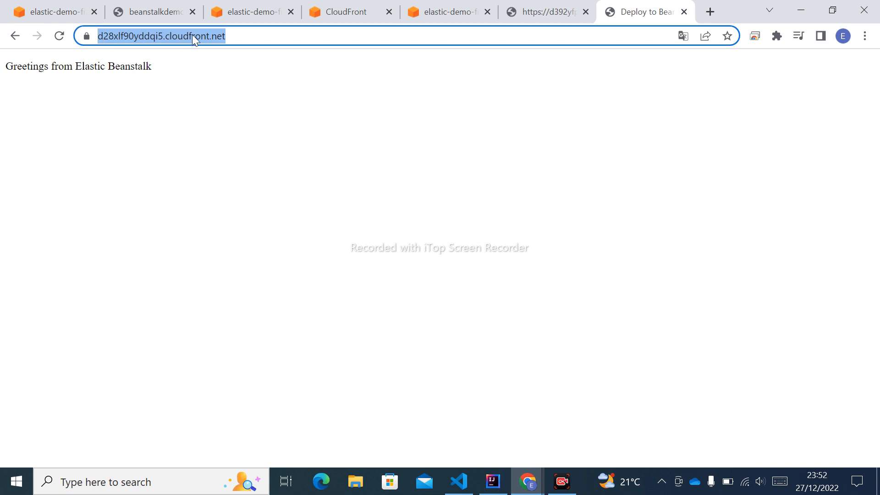
click(171, 144)
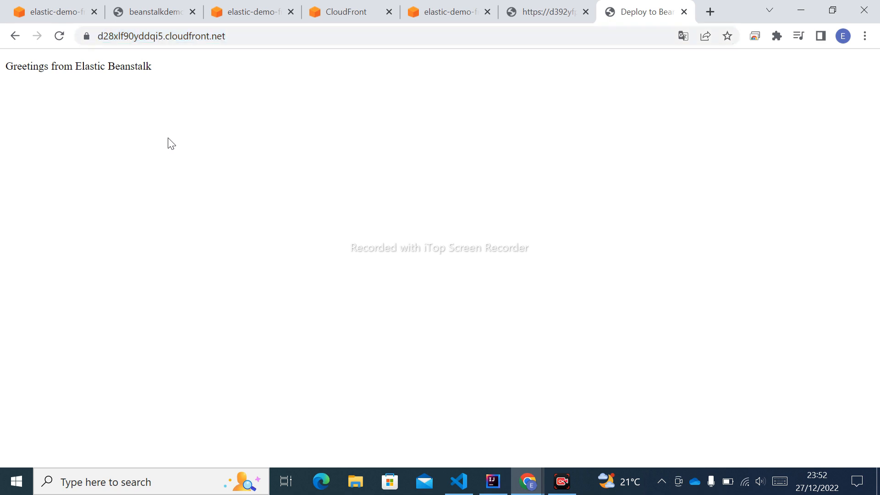